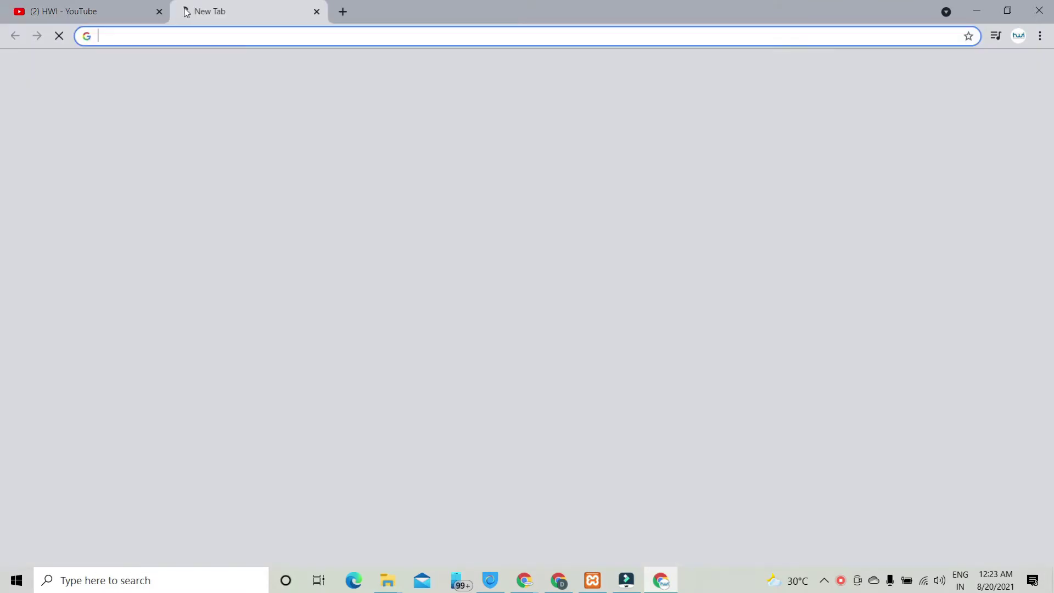
Step: Load the local demo website at localhost/demowebsite
text(local)
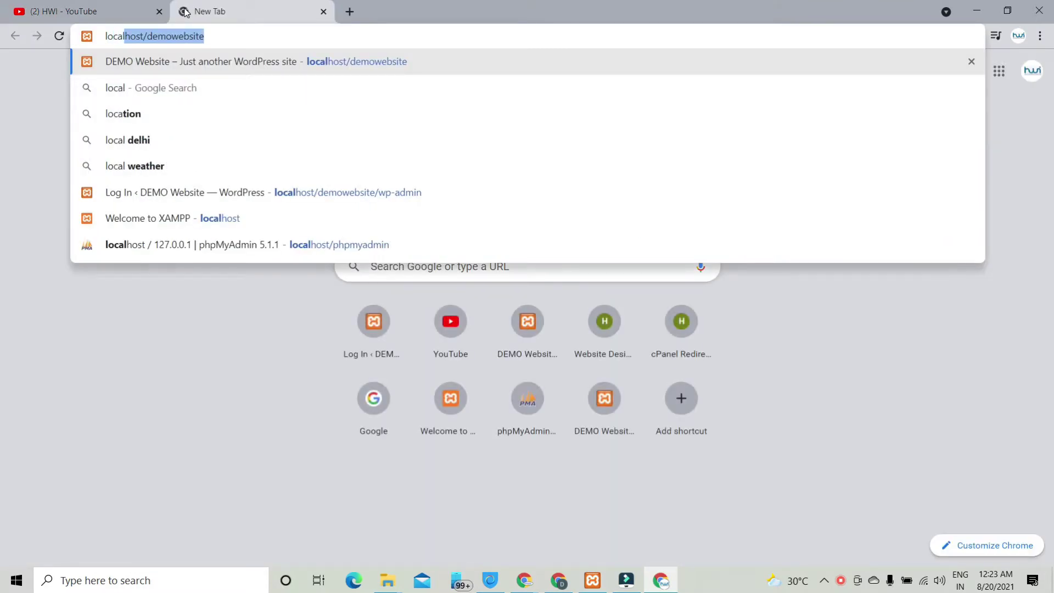
key(Right)
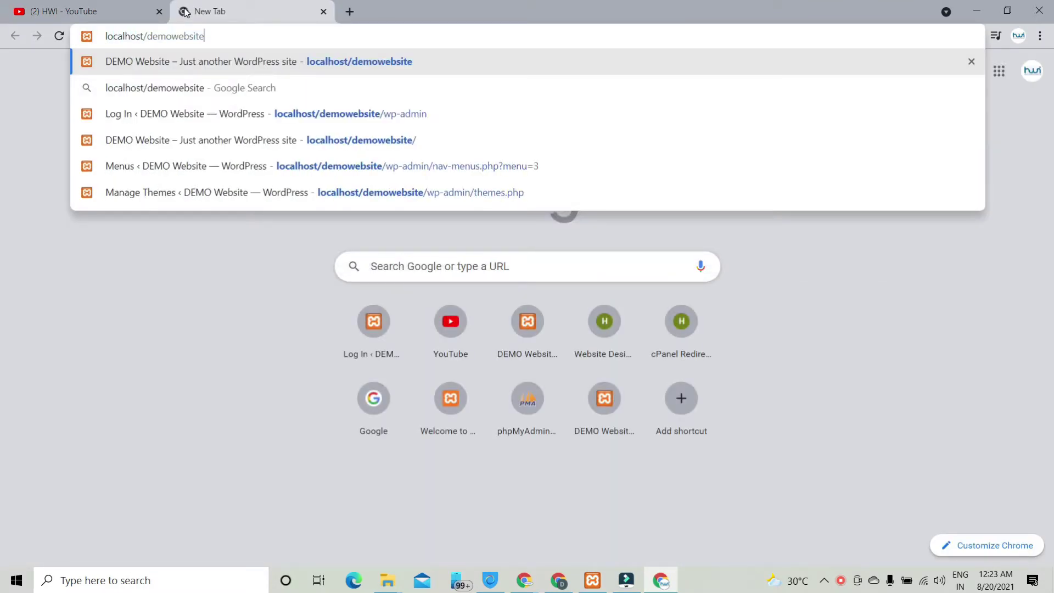
key(Return)
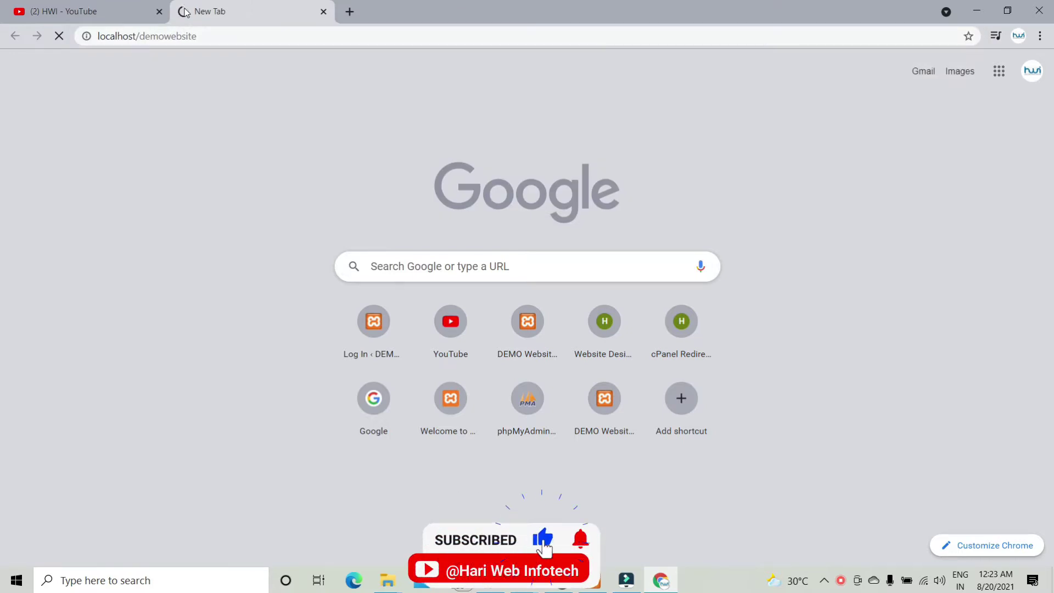
Step: Copy the site address into a new tab and open its /wp-admin page
click(327, 30)
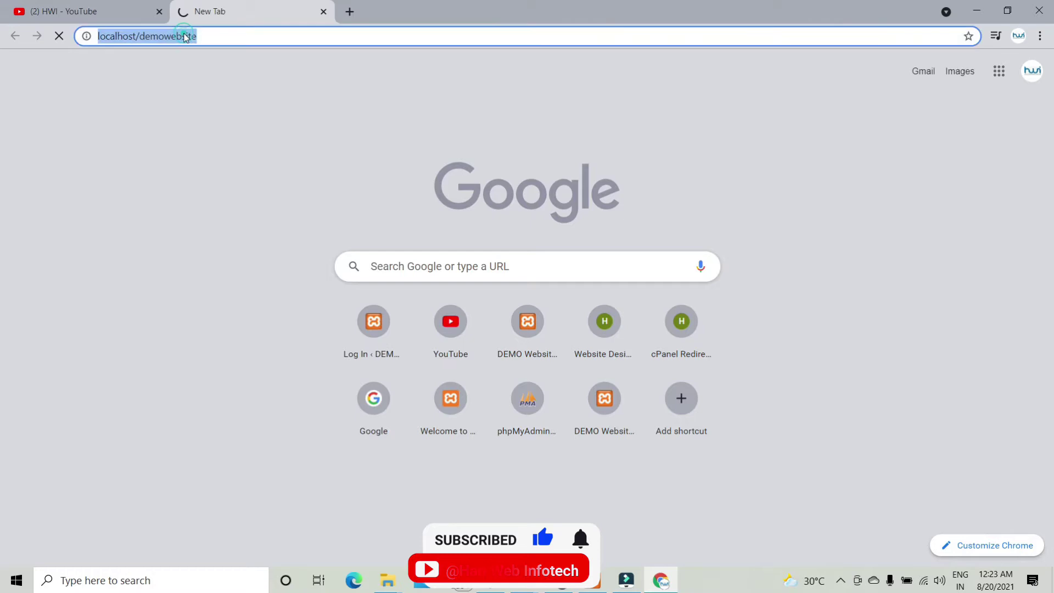
key(ctrl+c)
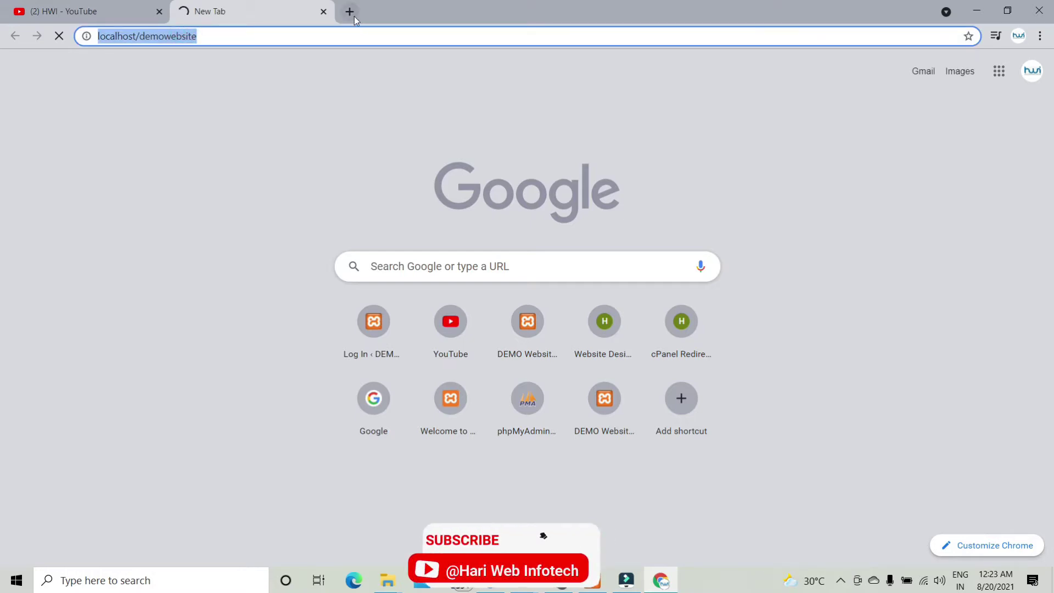
click(350, 12)
key(ctrl+v)
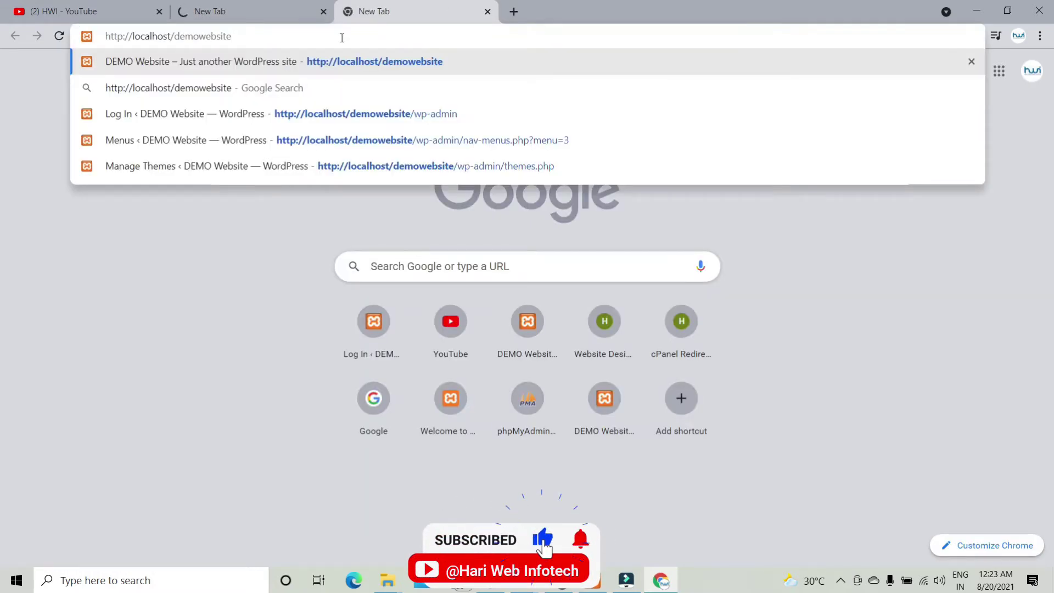
text(/wp-ad)
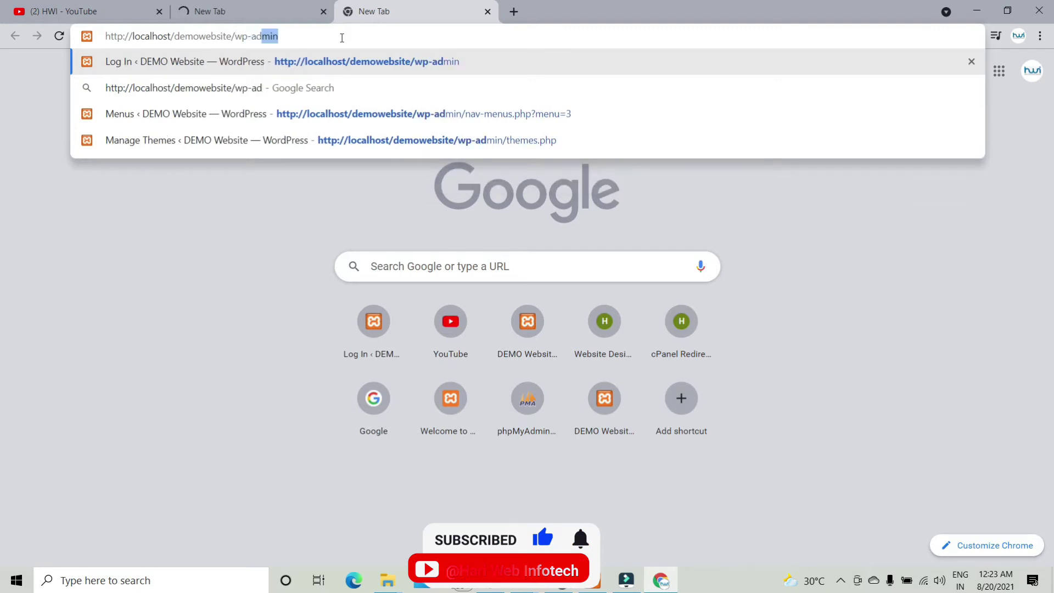
text(min)
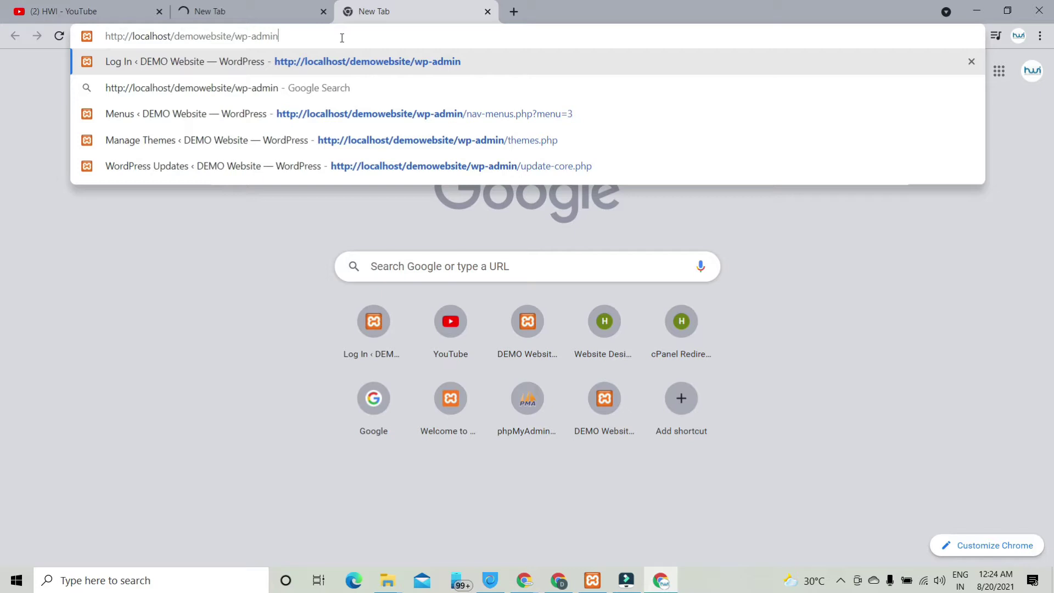
key(Return)
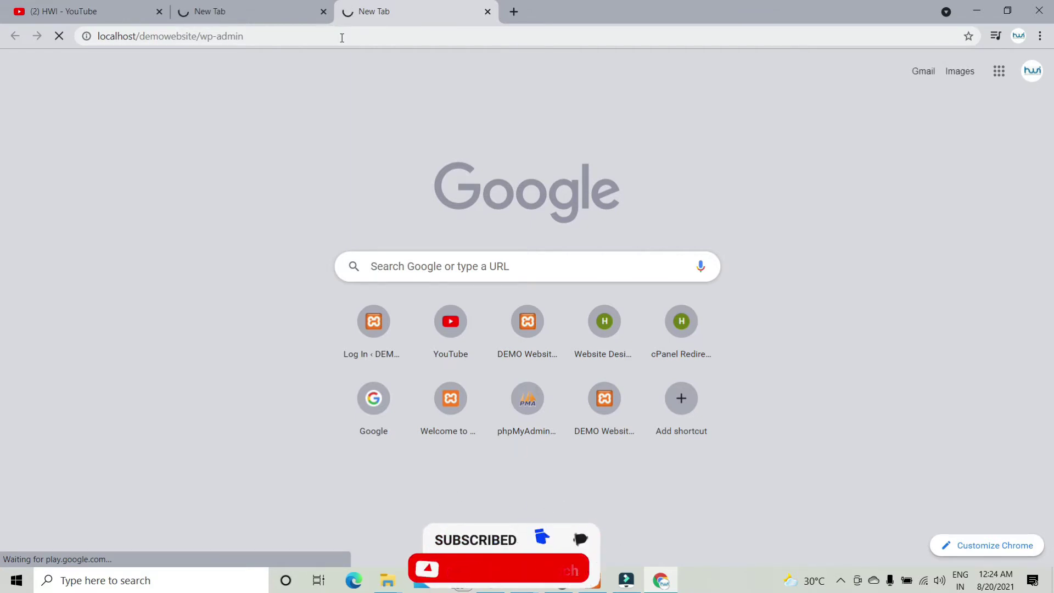
Step: Log in with the admin username and password, then return to the DEMO Website tab
text(admin)
key(Tab)
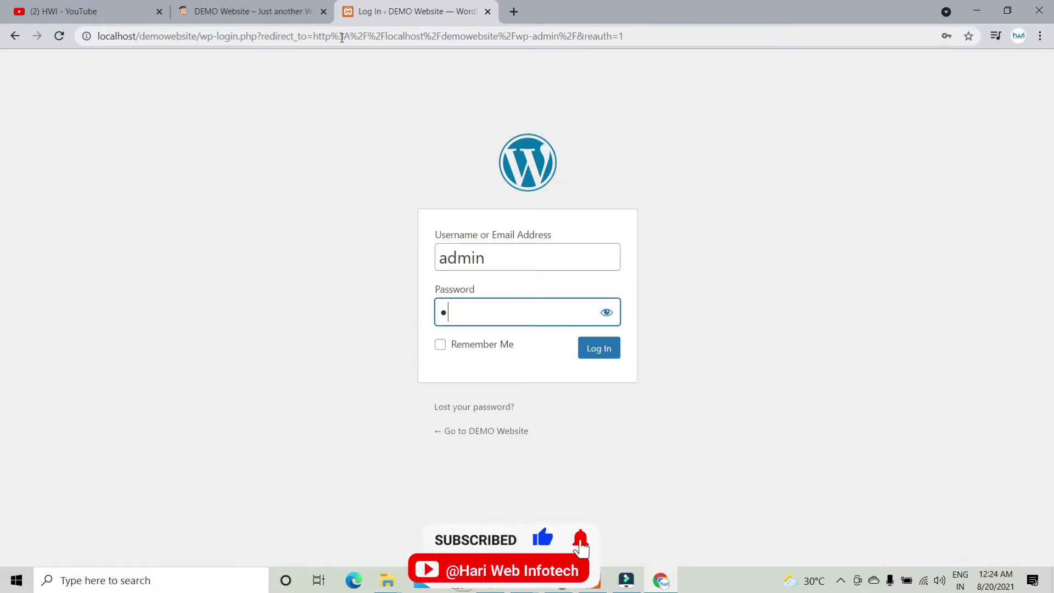
text(*)
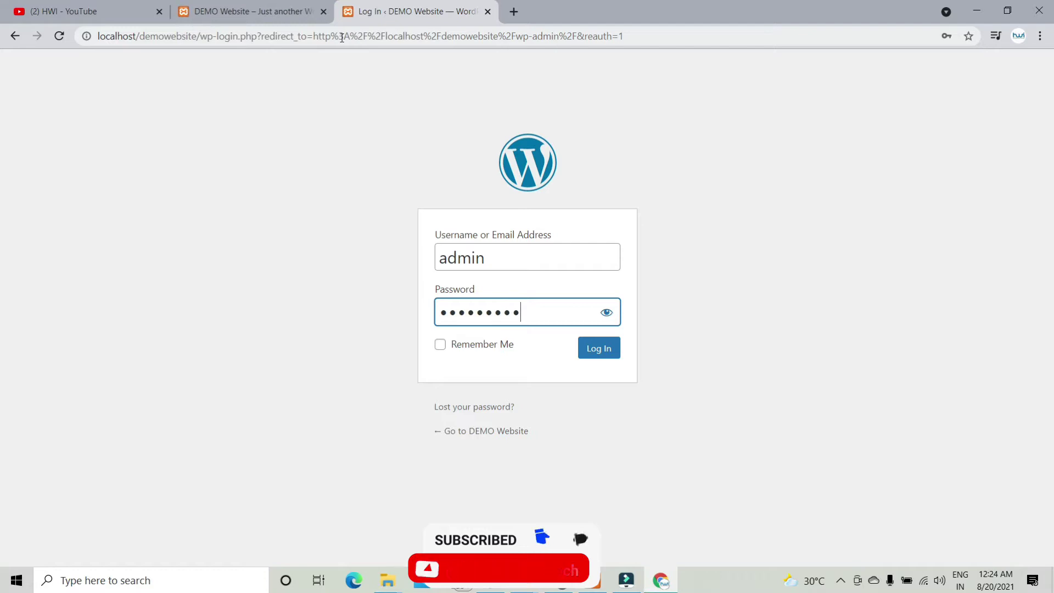
key(Return)
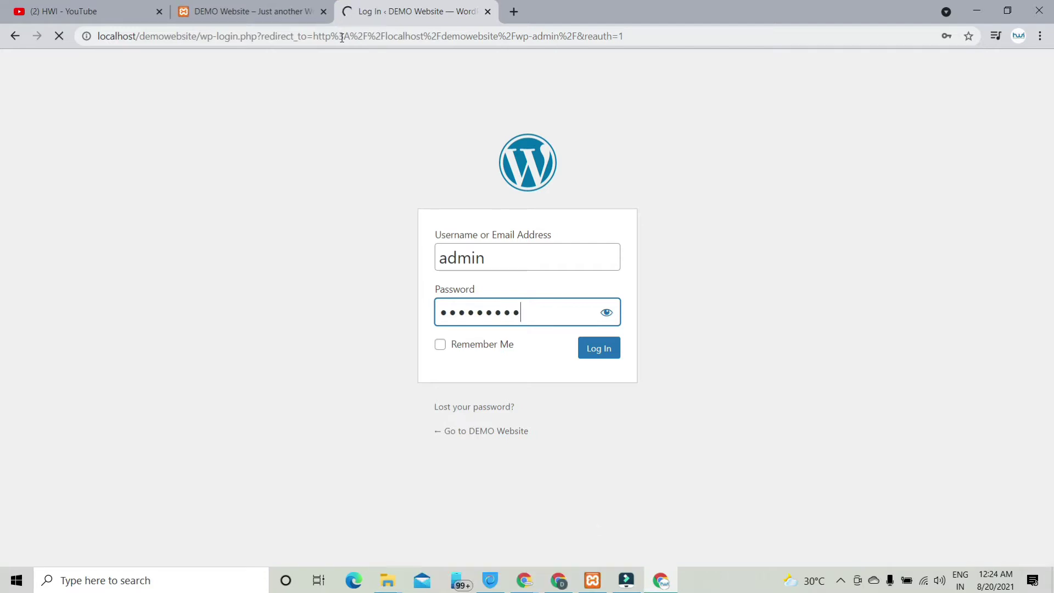
click(231, 7)
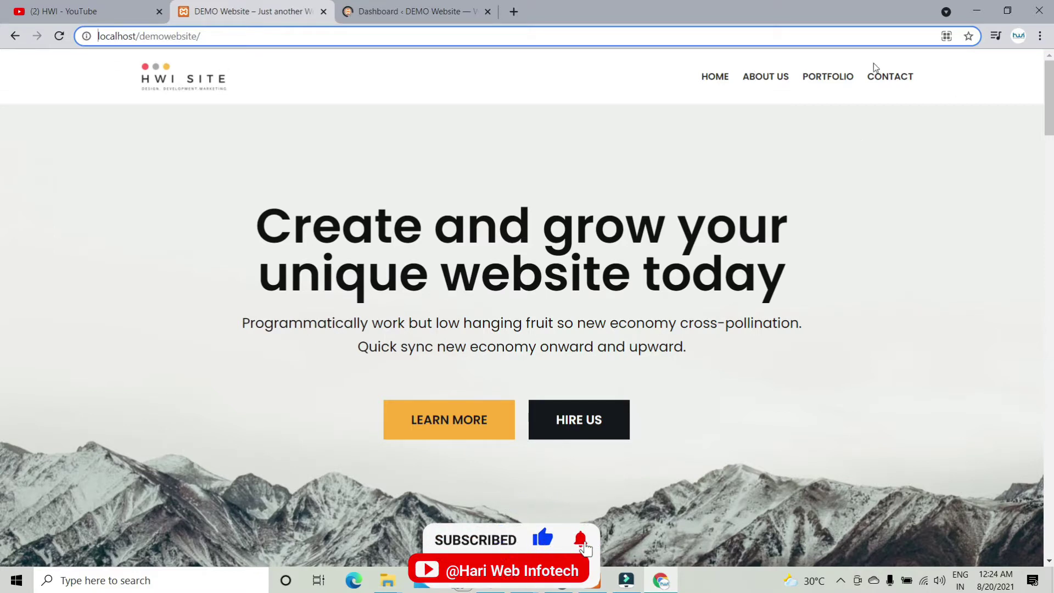
Step: Review the homepage's hero, Featured work, team and footer sections, then go to the Dashboard
drag(1046, 97, 1, 530)
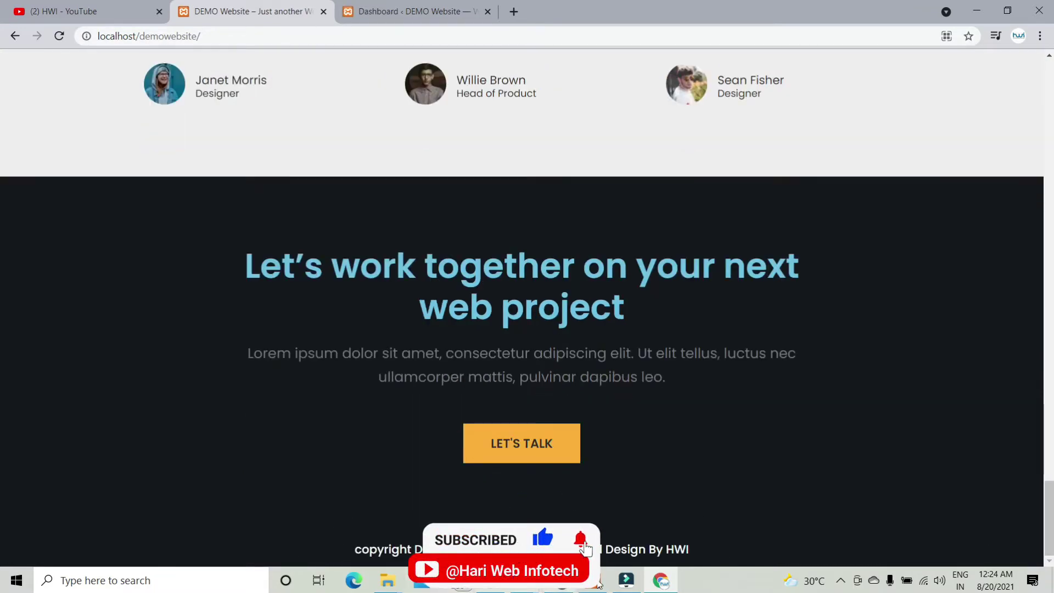
drag(1, 526, 2, 87)
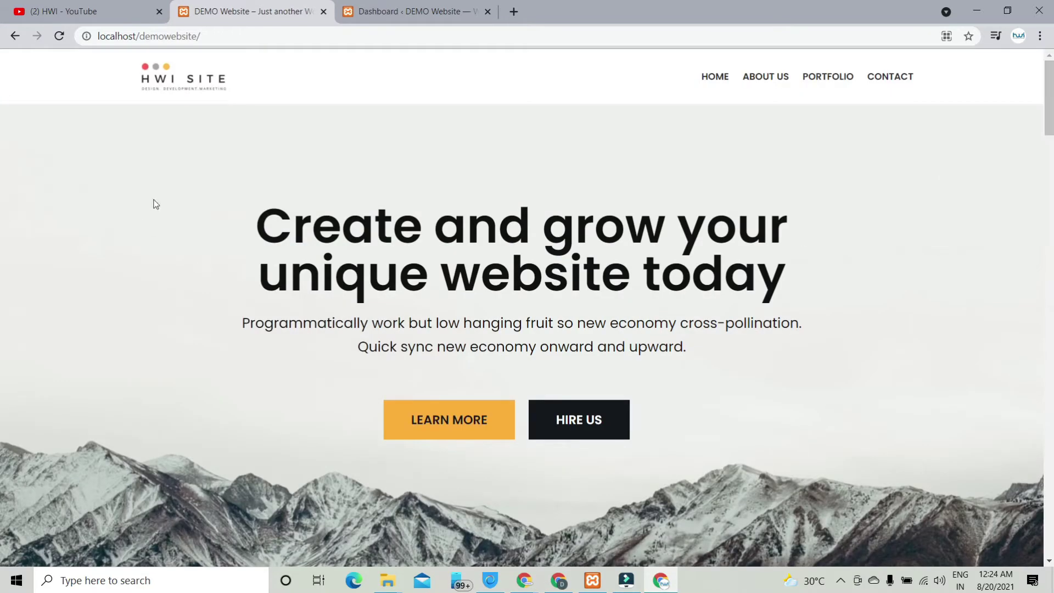
drag(2, 144, 1, 560)
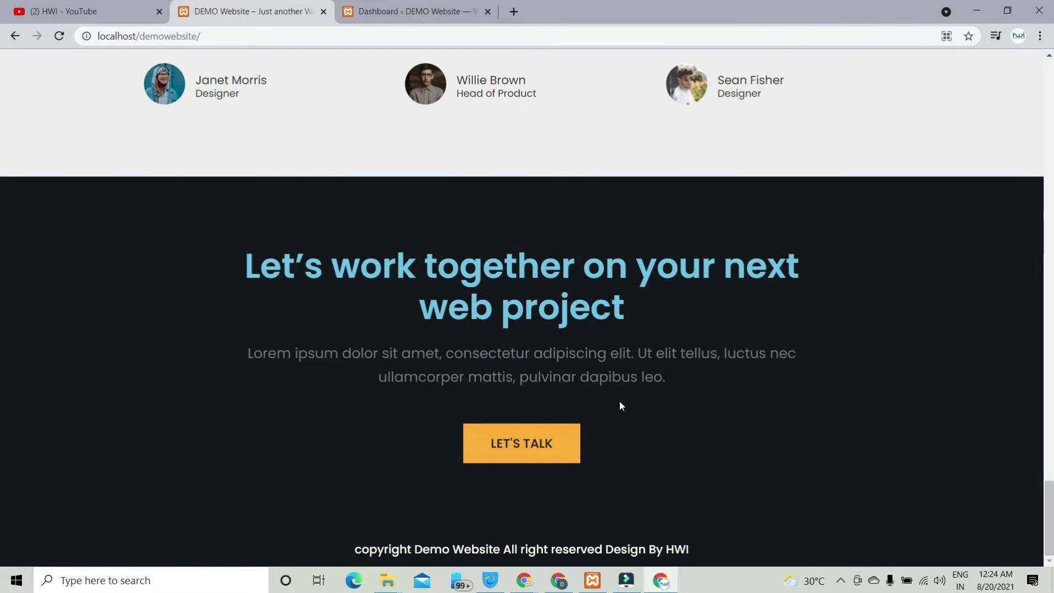
drag(1052, 530, 1015, 141)
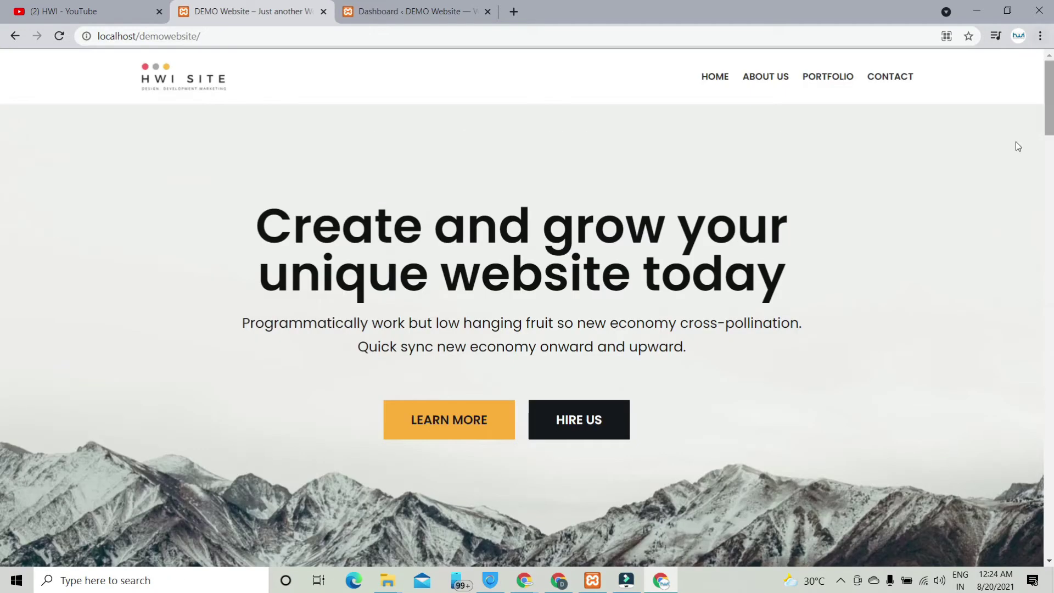
click(421, 12)
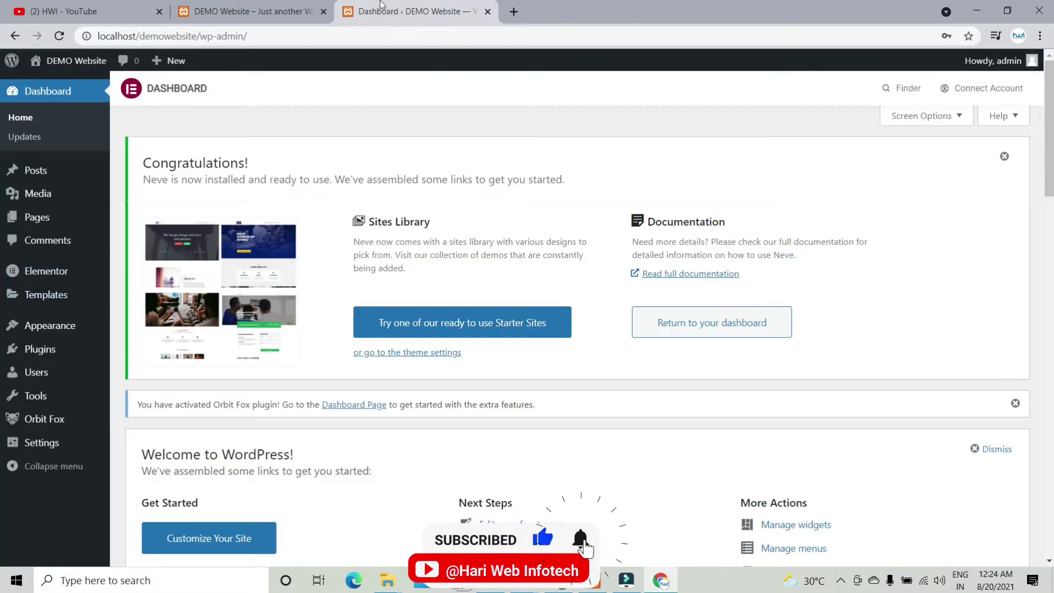
Step: In All Pages, move the 'Home — Elementor' page to the Trash
mouse_move(39, 218)
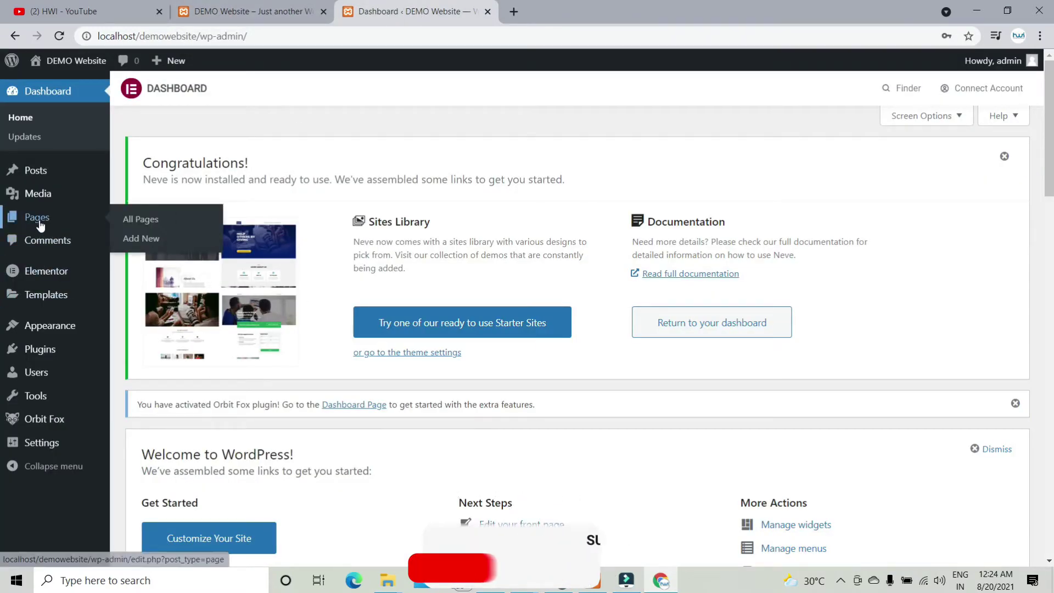
click(250, 11)
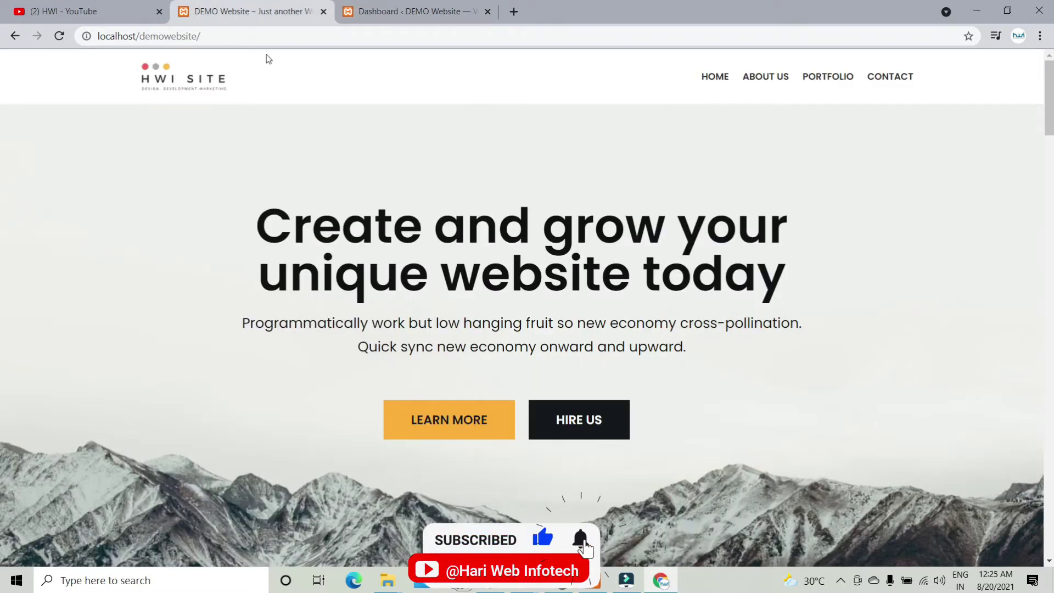
click(391, 7)
mouse_move(60, 218)
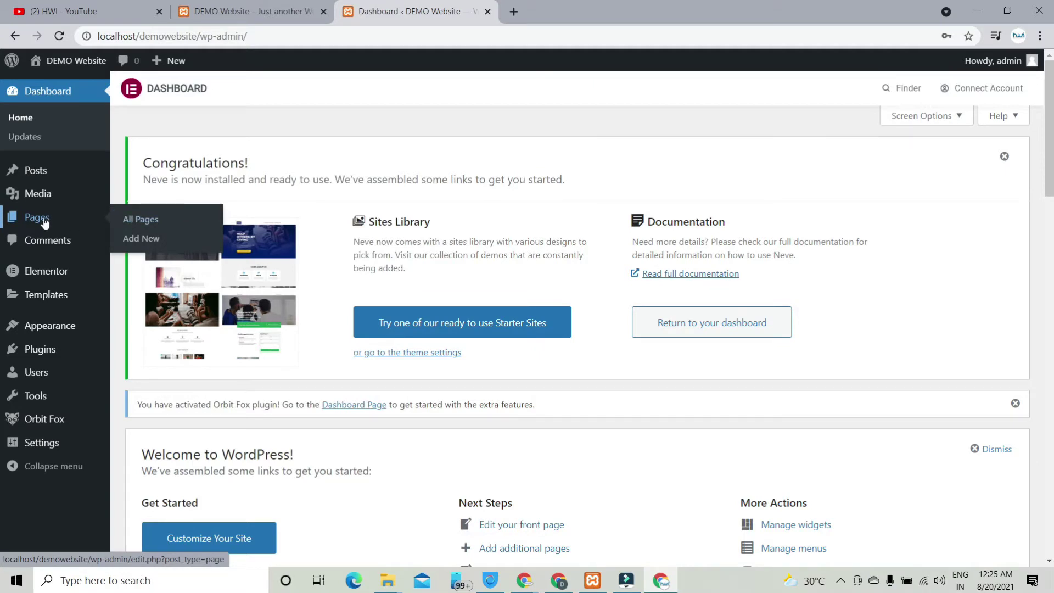
click(152, 221)
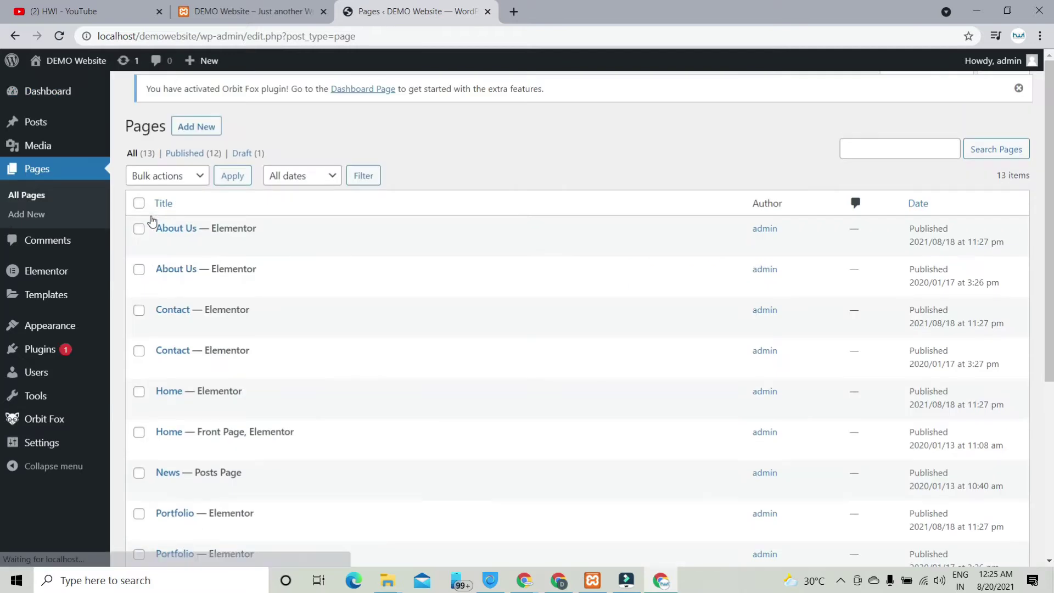
scroll(161, 217, down, 4)
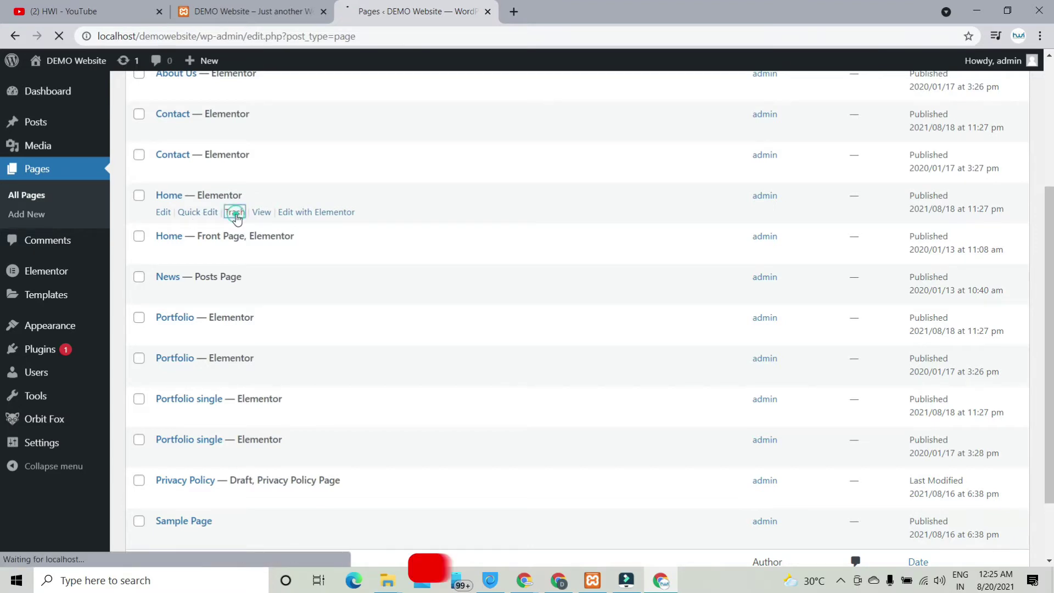
click(236, 218)
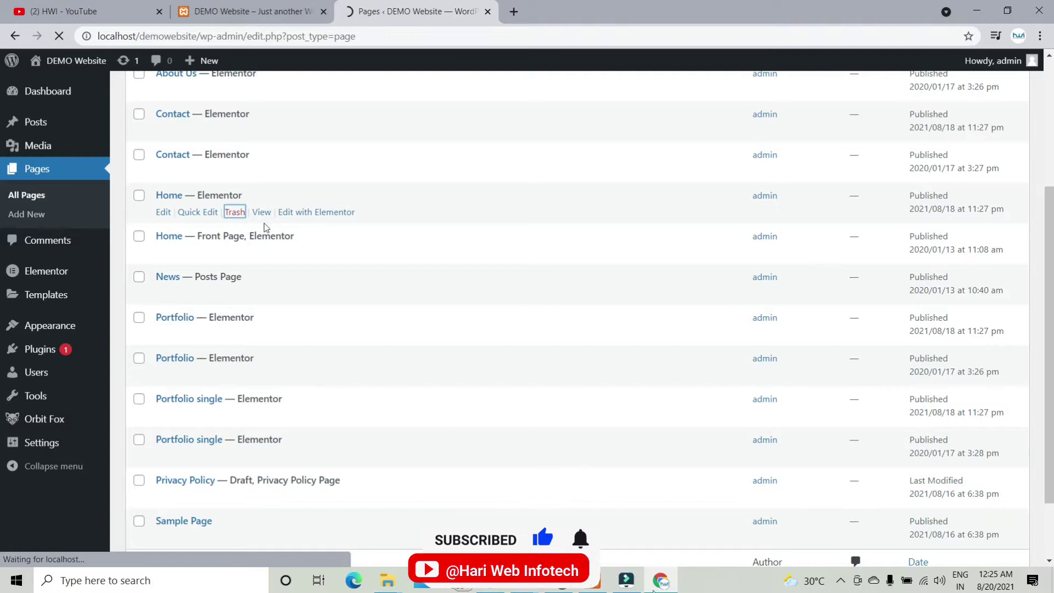
Step: Open the Home page in the block editor
scroll(348, 230, down, 6)
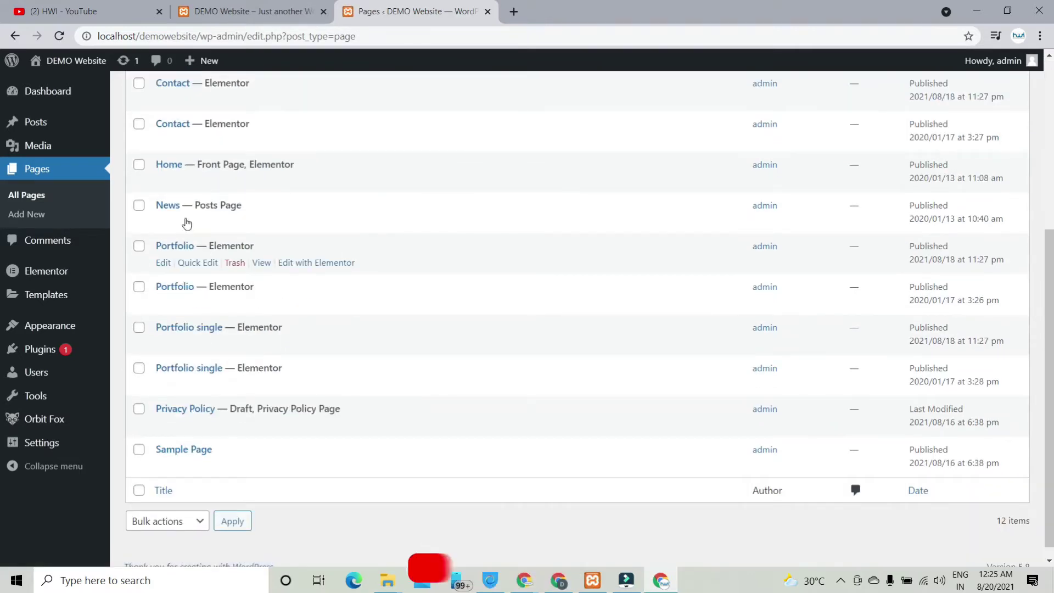
scroll(324, 240, up, 5)
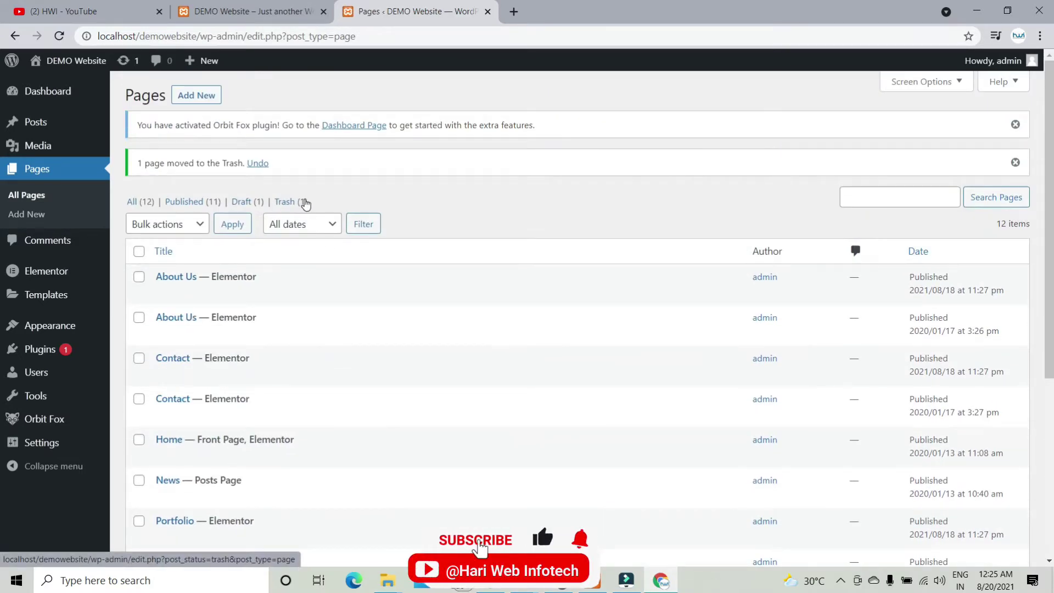
scroll(374, 275, down, 1)
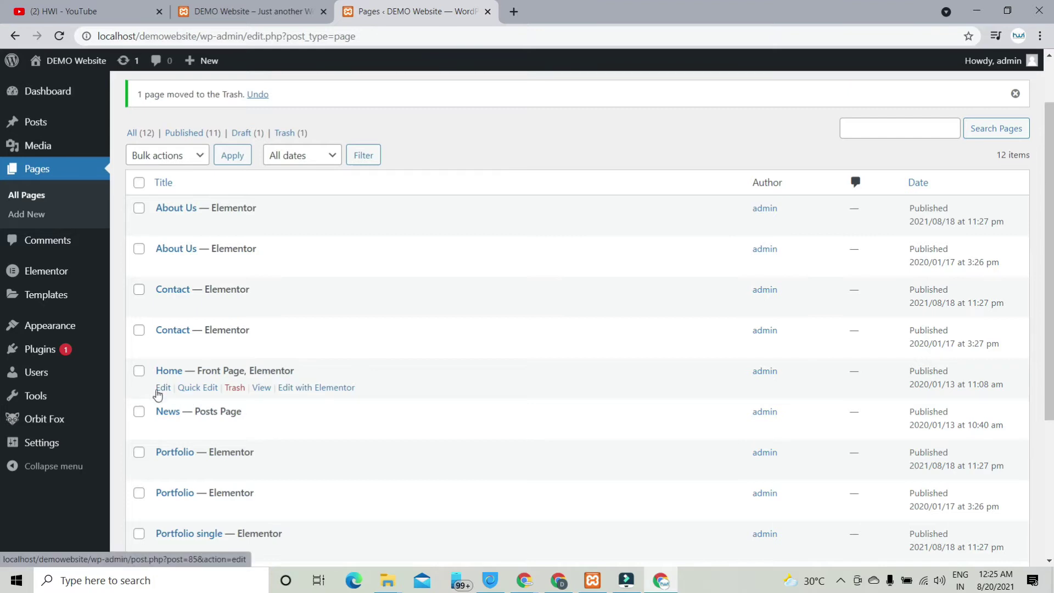
click(164, 389)
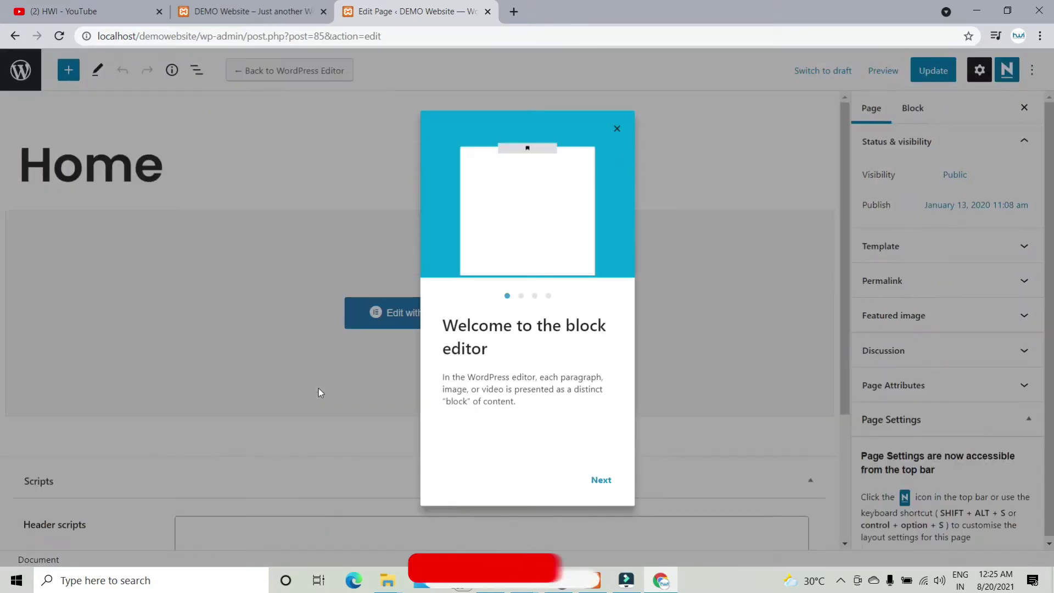
Step: Give the Home page the Elementor Full Width template, update it, and edit it in Elementor
click(327, 313)
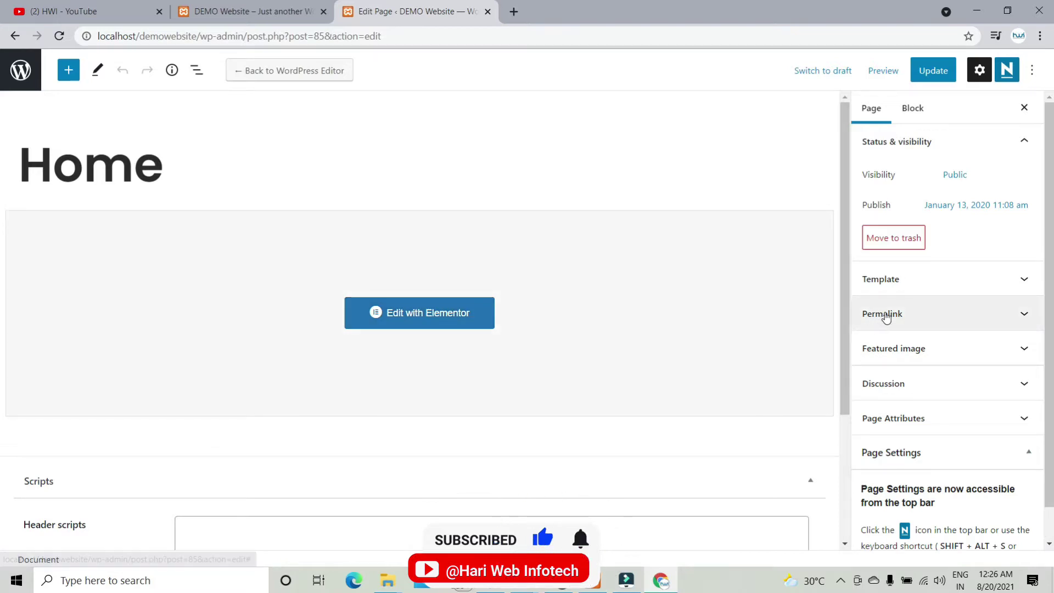
click(893, 281)
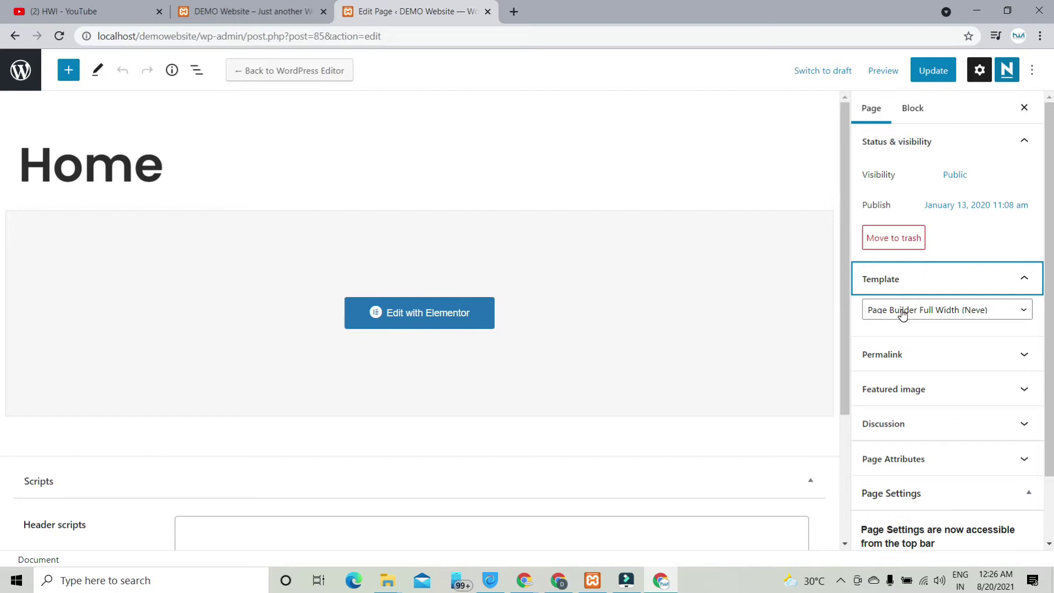
click(902, 314)
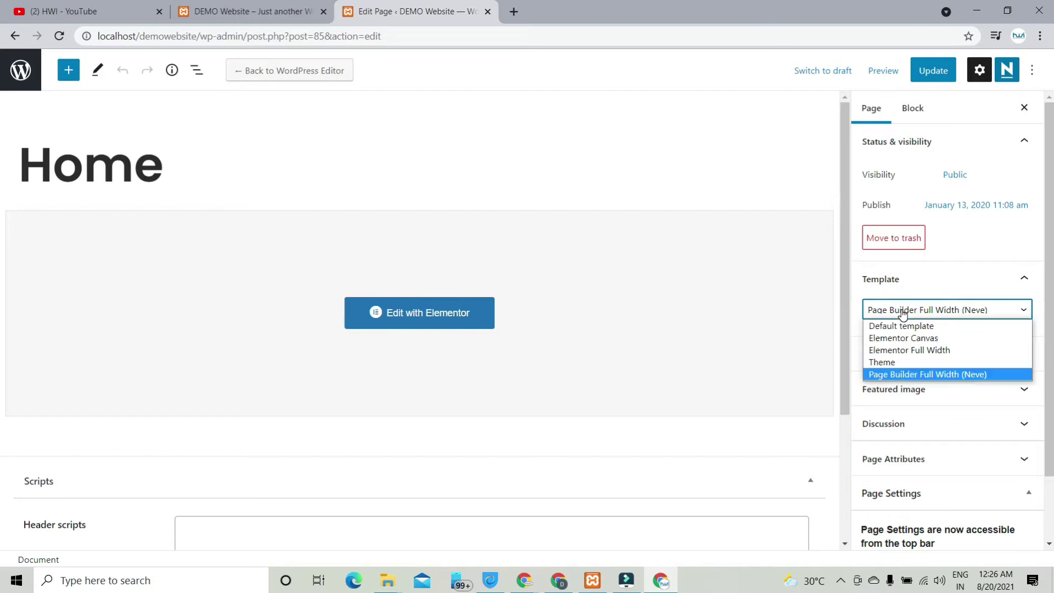
click(906, 351)
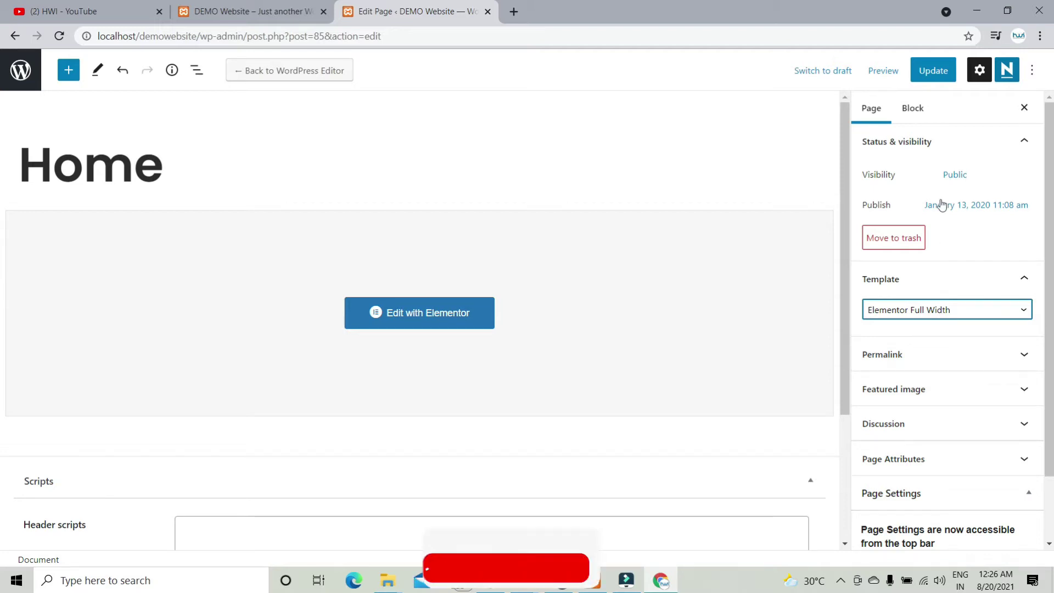
click(938, 72)
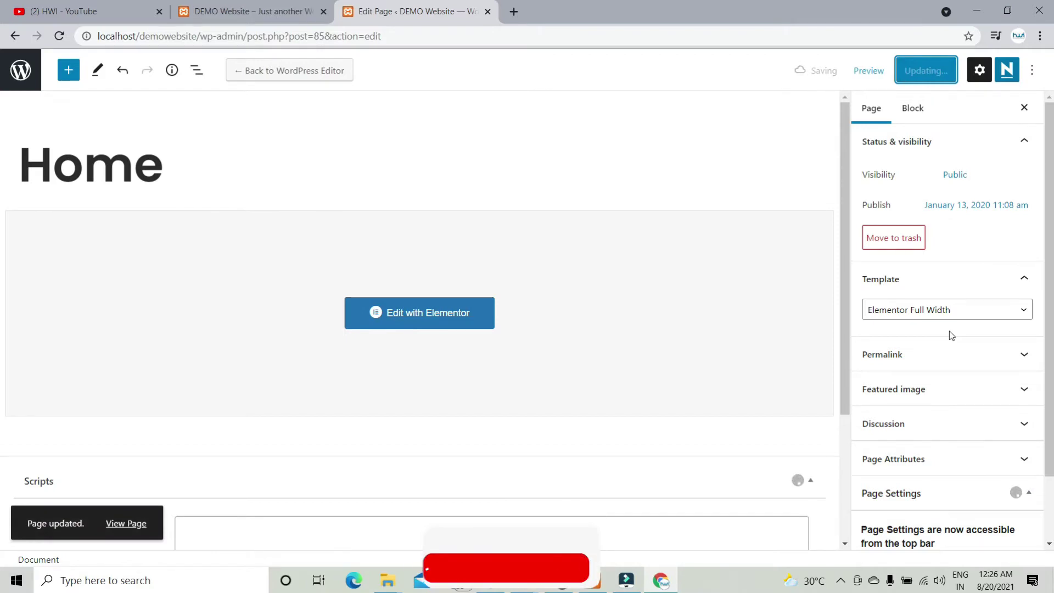
click(445, 314)
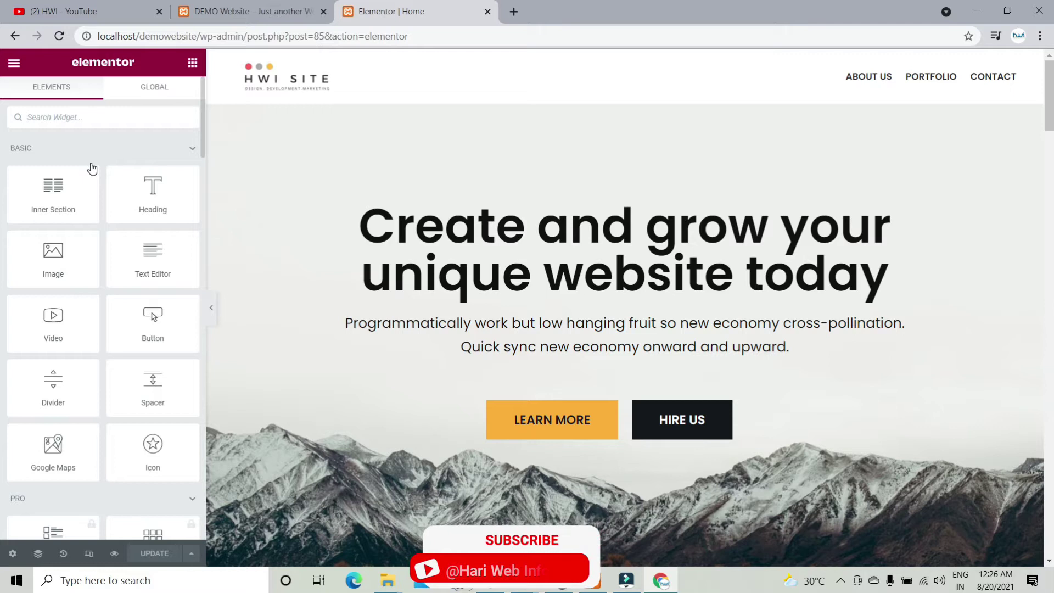
Step: Browse the widget panel and view the Pro-only Global widgets section
scroll(92, 169, down, 6)
scroll(92, 169, down, 15)
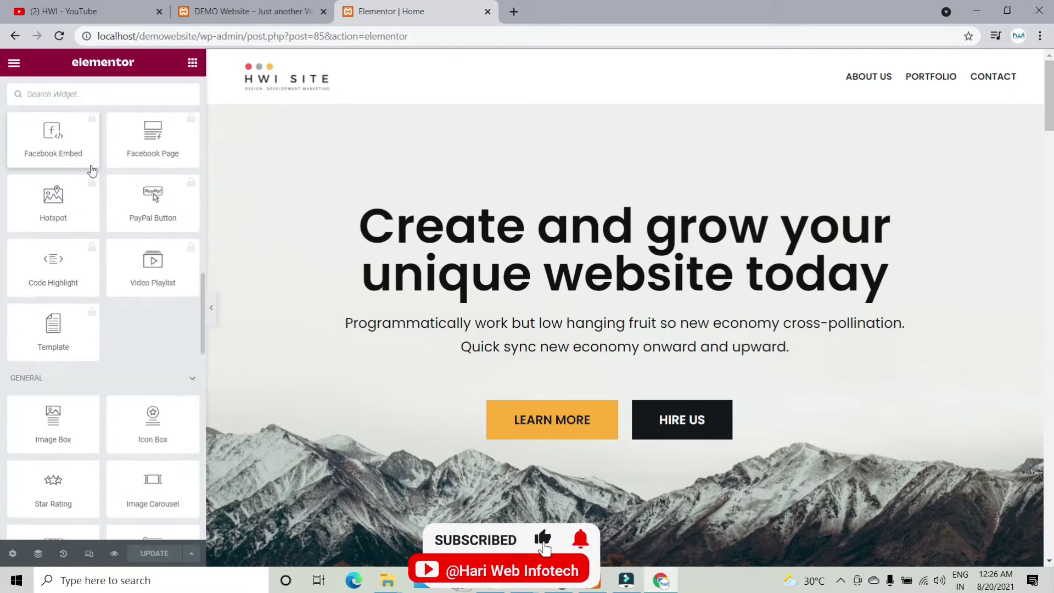
scroll(93, 170, up, 8)
scroll(92, 171, up, 10)
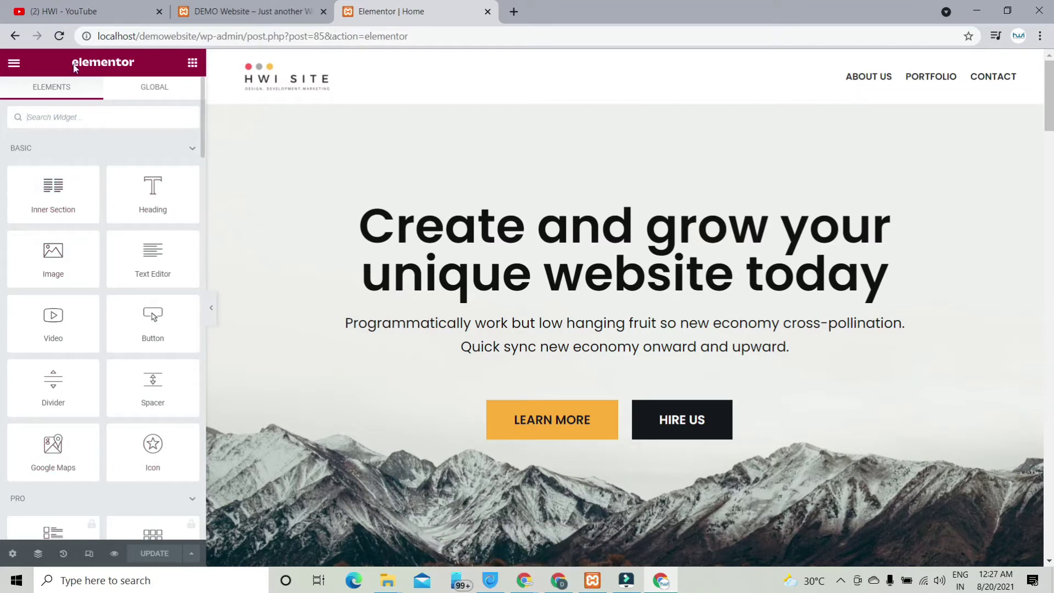
click(157, 89)
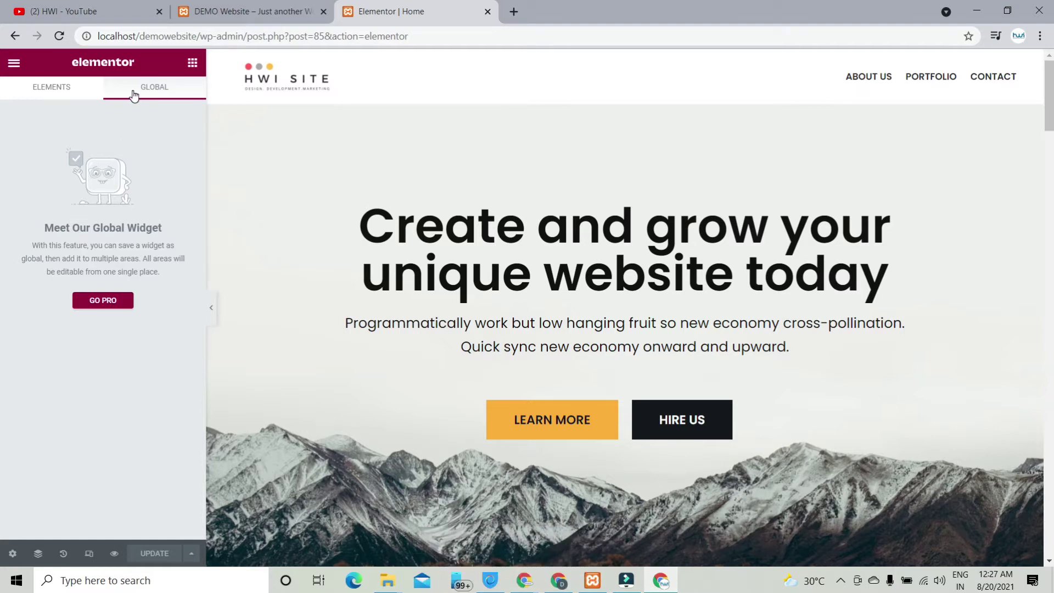
Step: Return to the Elements list and browse the Basic, Pro, General and Orbit Fox widget categories
click(66, 93)
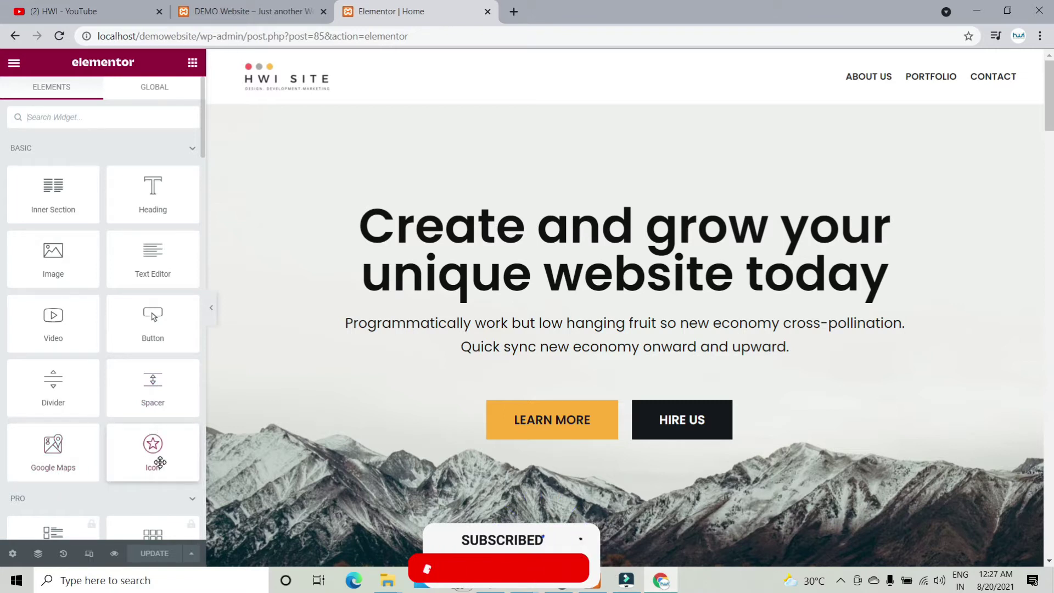
scroll(137, 353, down, 5)
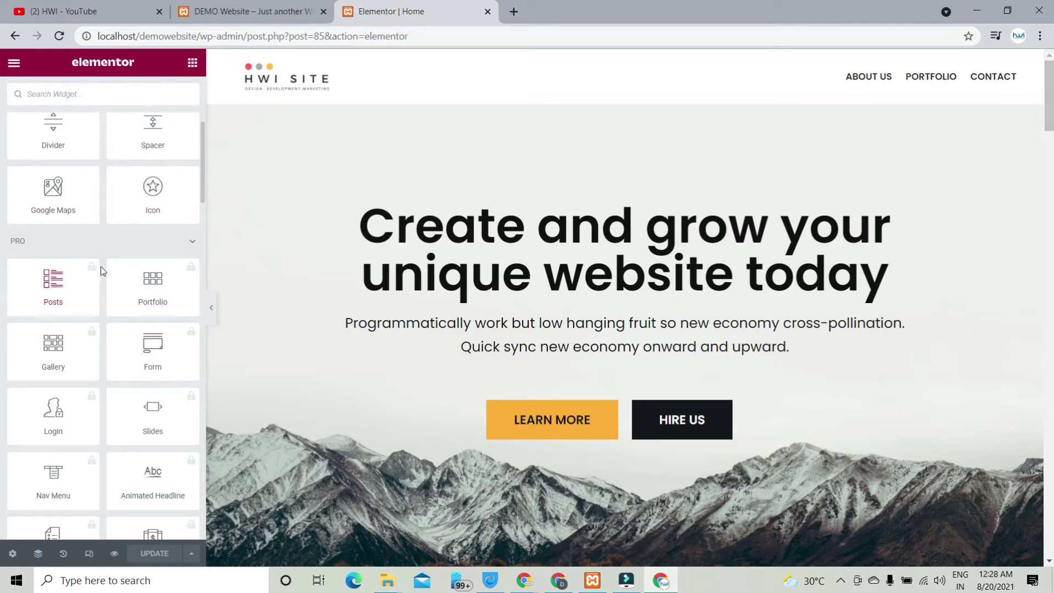
scroll(148, 352, down, 5)
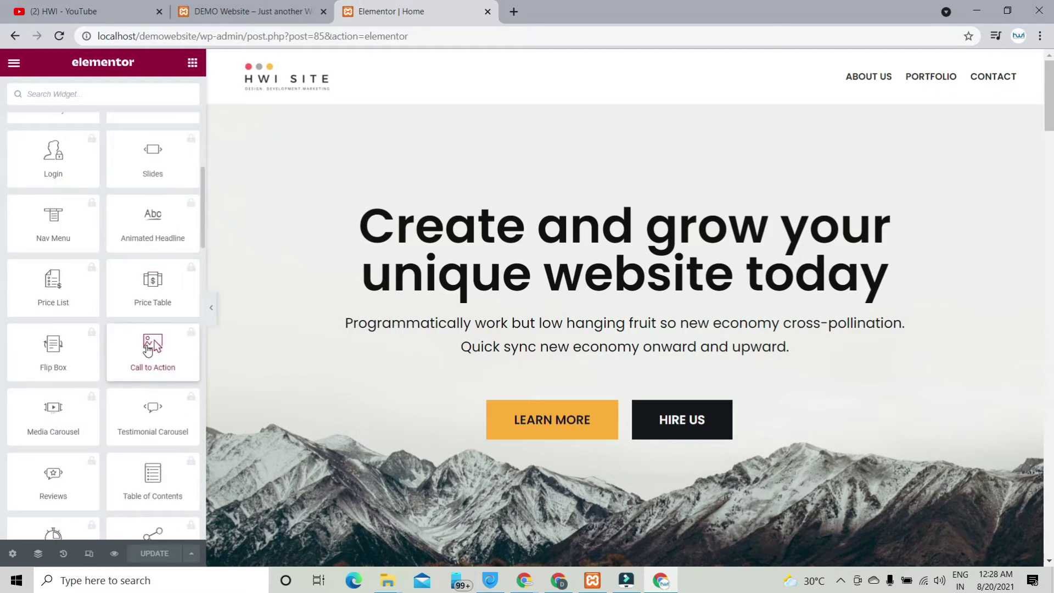
scroll(147, 350, down, 15)
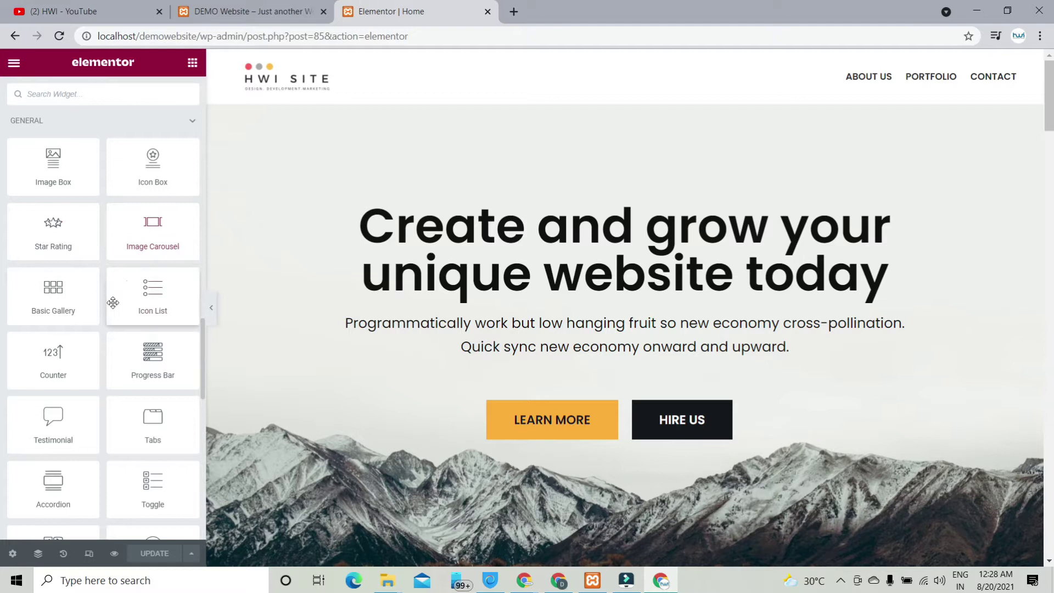
scroll(118, 383, down, 9)
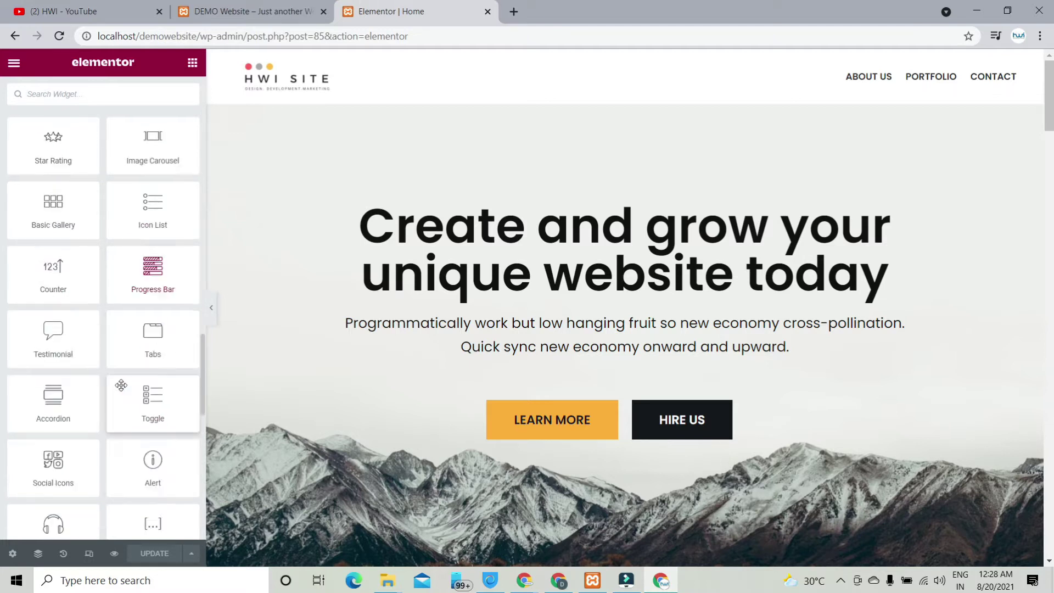
scroll(121, 390, down, 3)
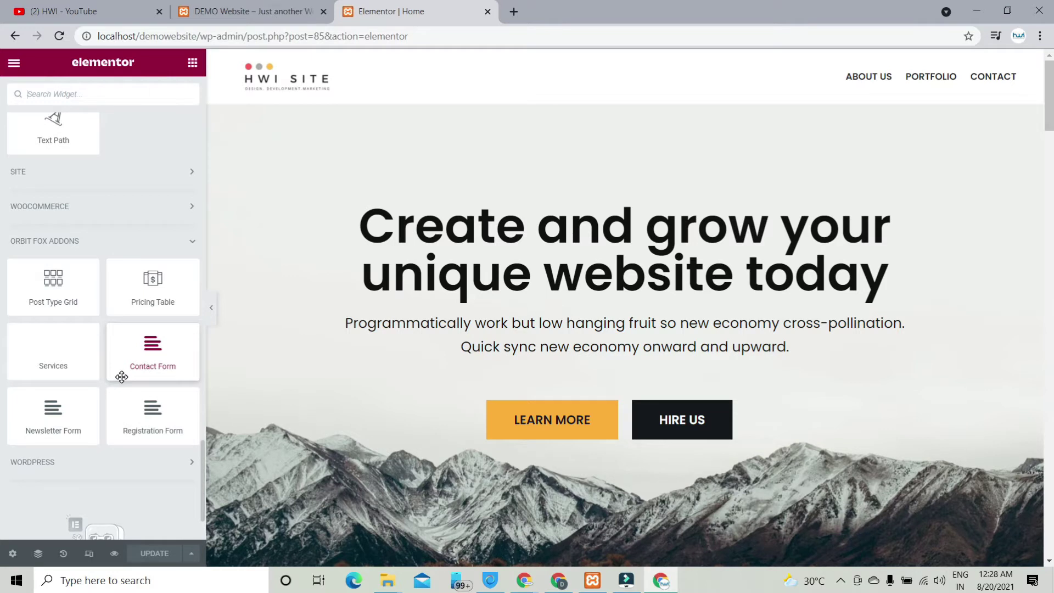
scroll(122, 377, up, 15)
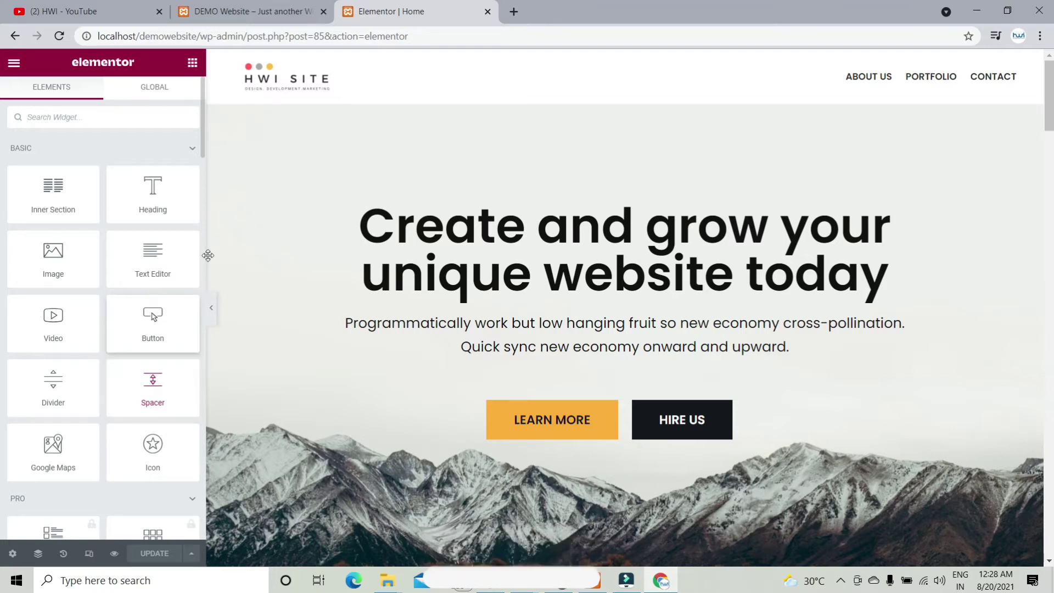
scroll(503, 213, down, 15)
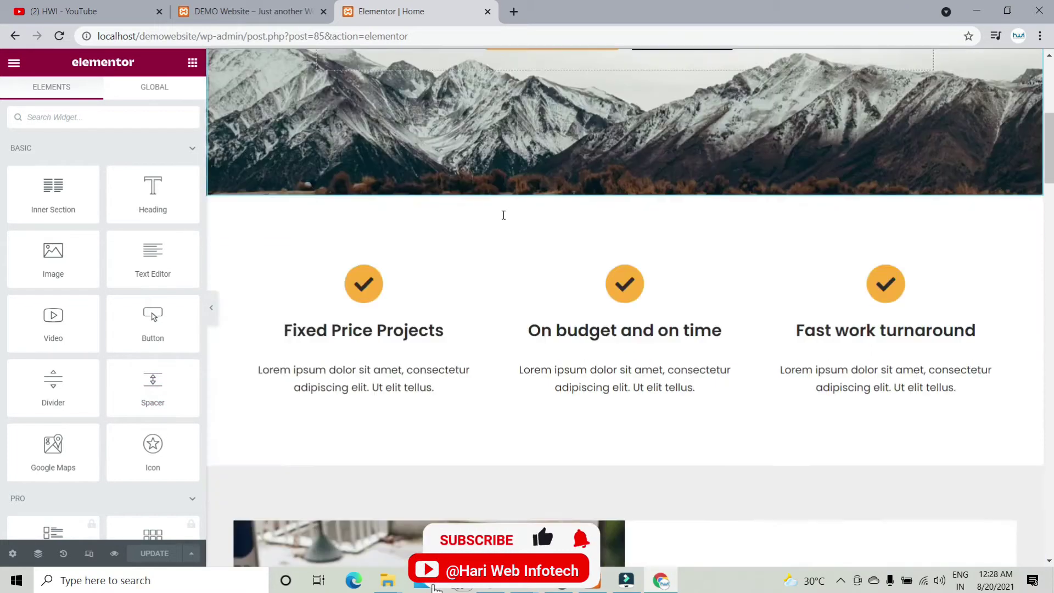
scroll(503, 214, down, 15)
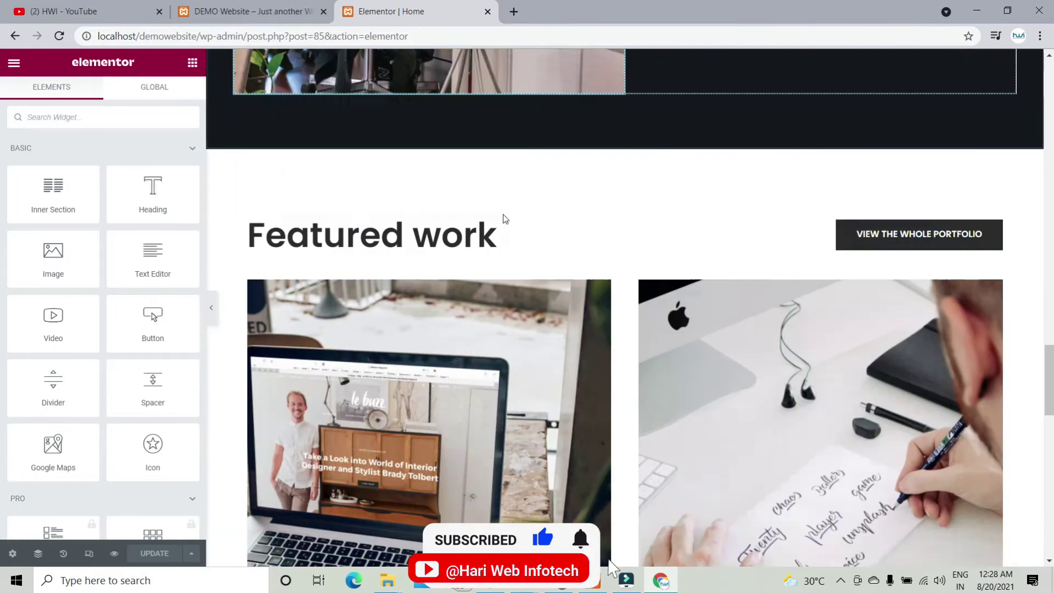
scroll(503, 214, down, 3)
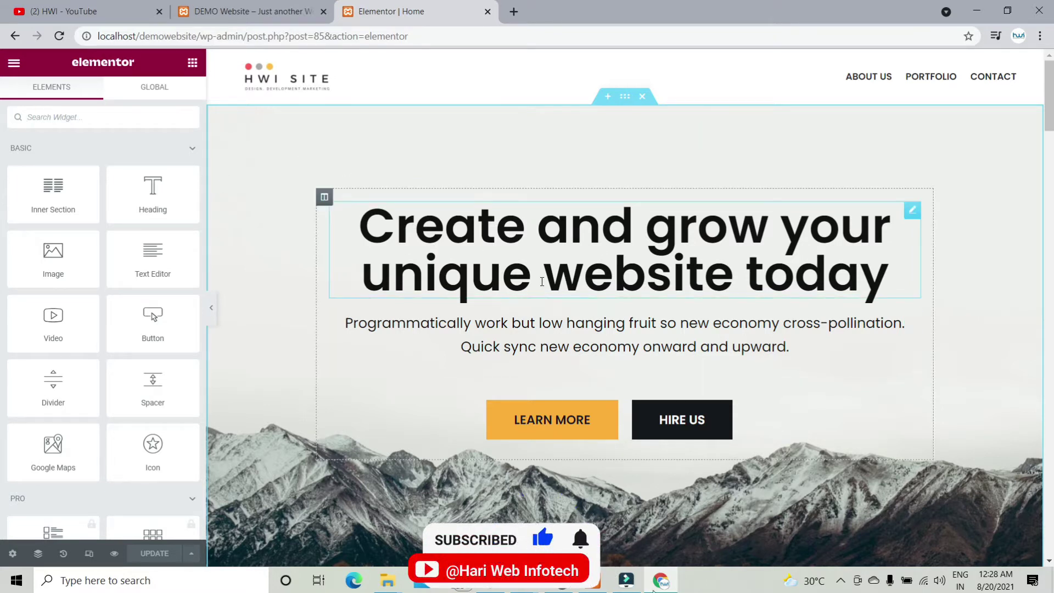
scroll(548, 299, down, 5)
scroll(547, 310, up, 5)
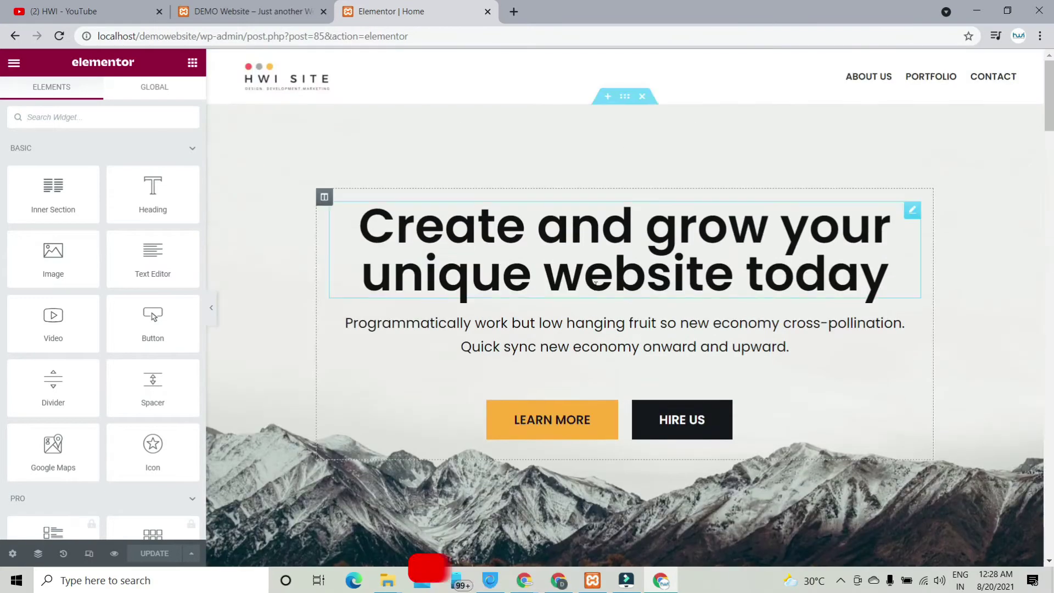
Step: Delete the hero, Web Design, features, values, Featured work, testimonials and Let's work together sections
click(643, 97)
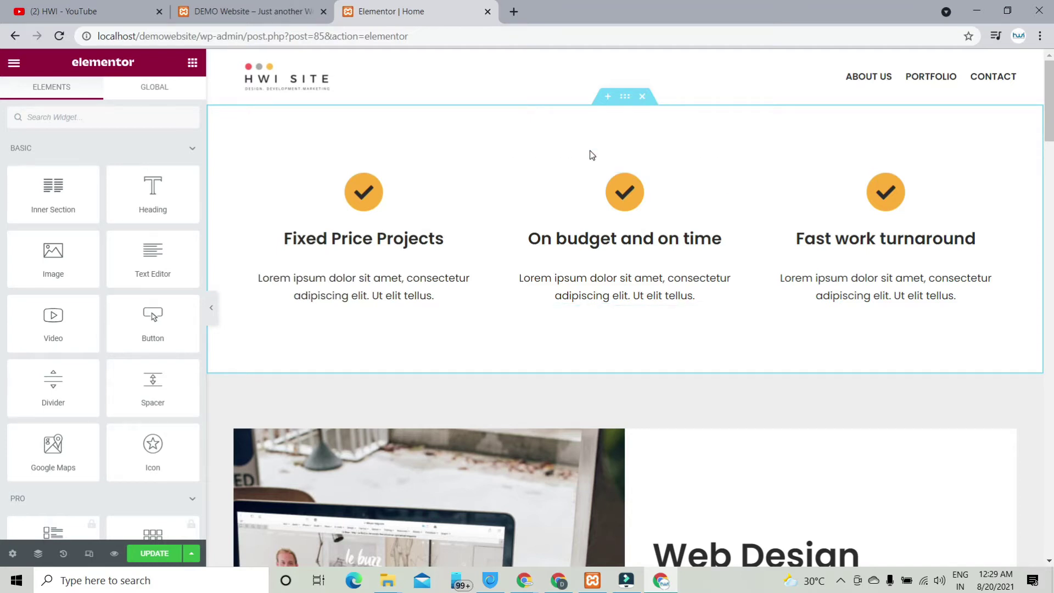
scroll(624, 299, down, 3)
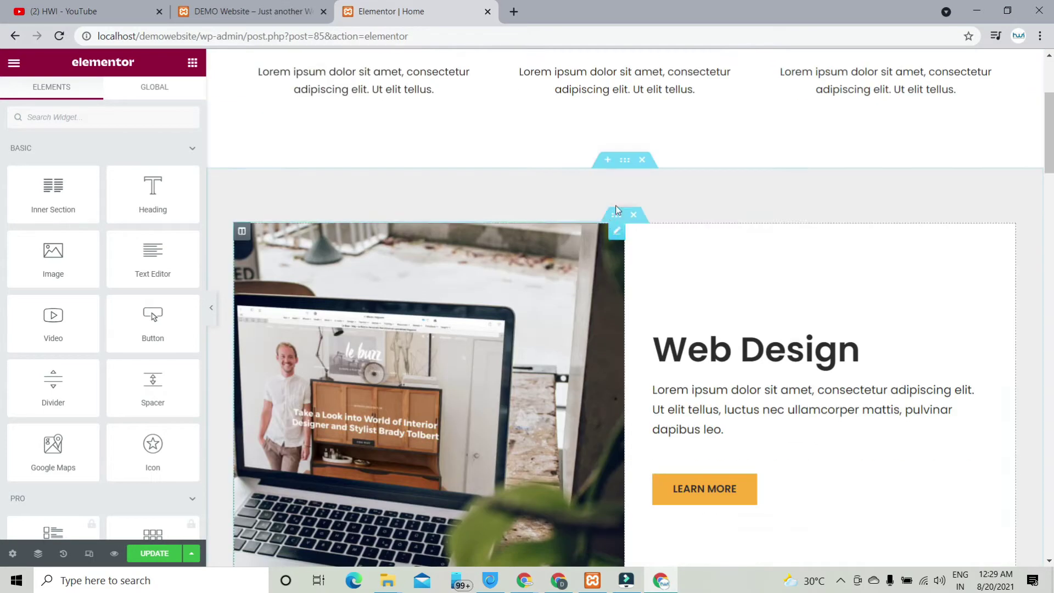
click(641, 160)
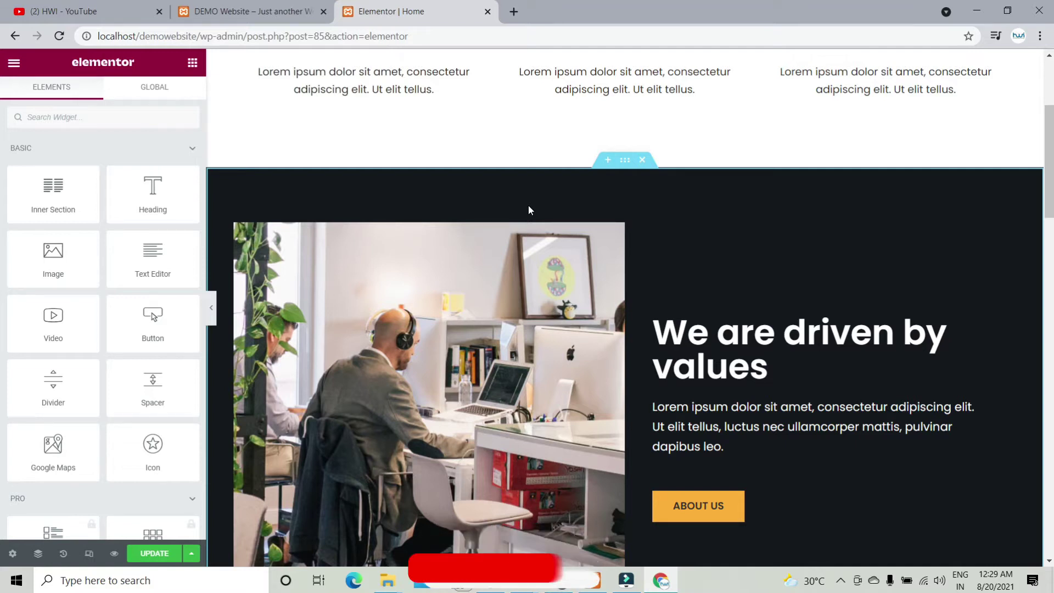
scroll(635, 182, up, 4)
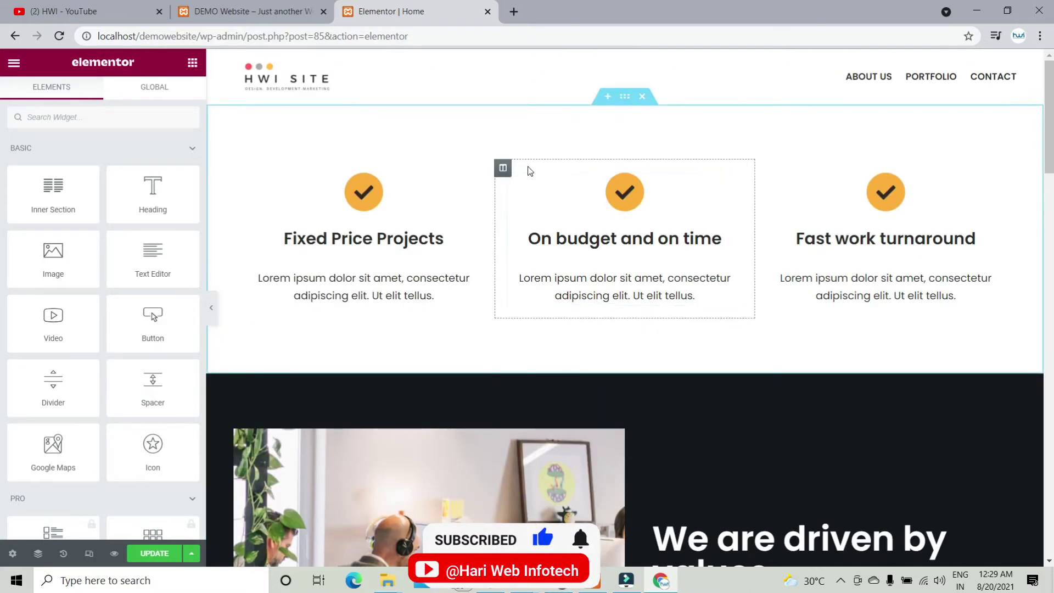
click(648, 99)
click(643, 97)
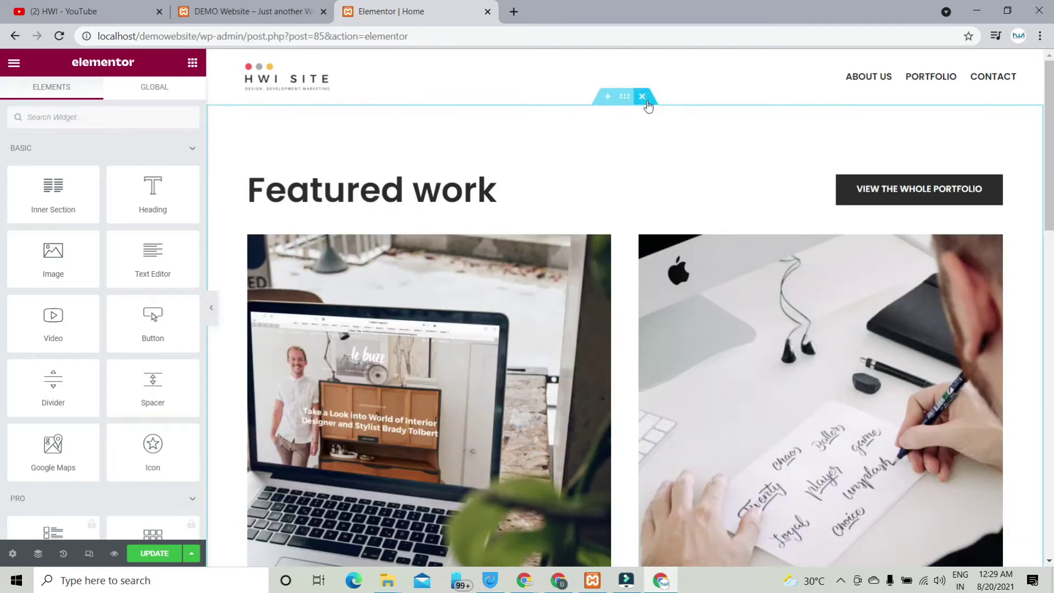
click(642, 96)
click(642, 97)
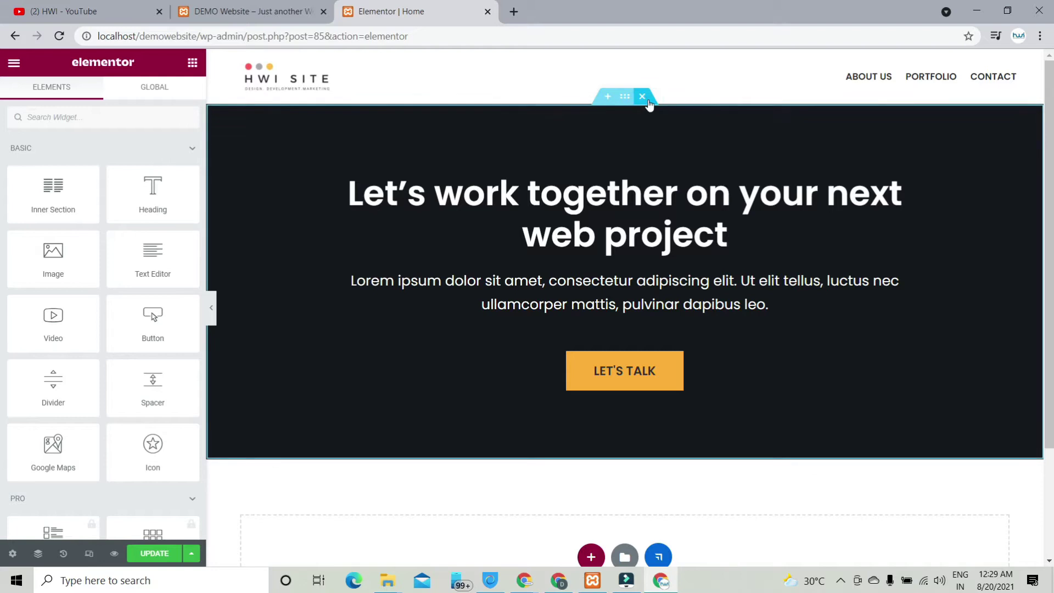
click(642, 97)
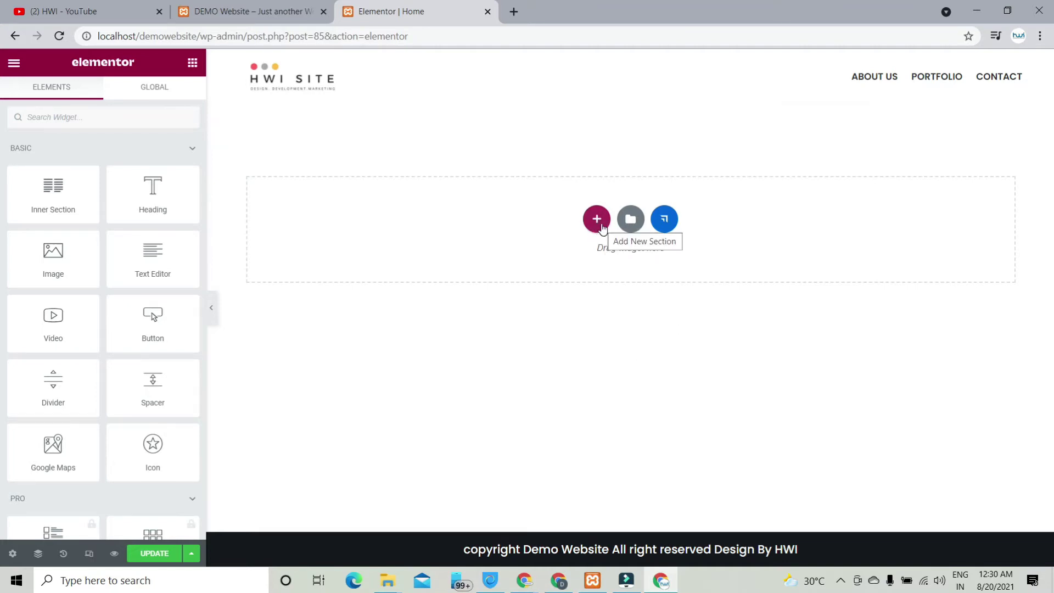
Step: Add a new section with a single-column structure
click(598, 223)
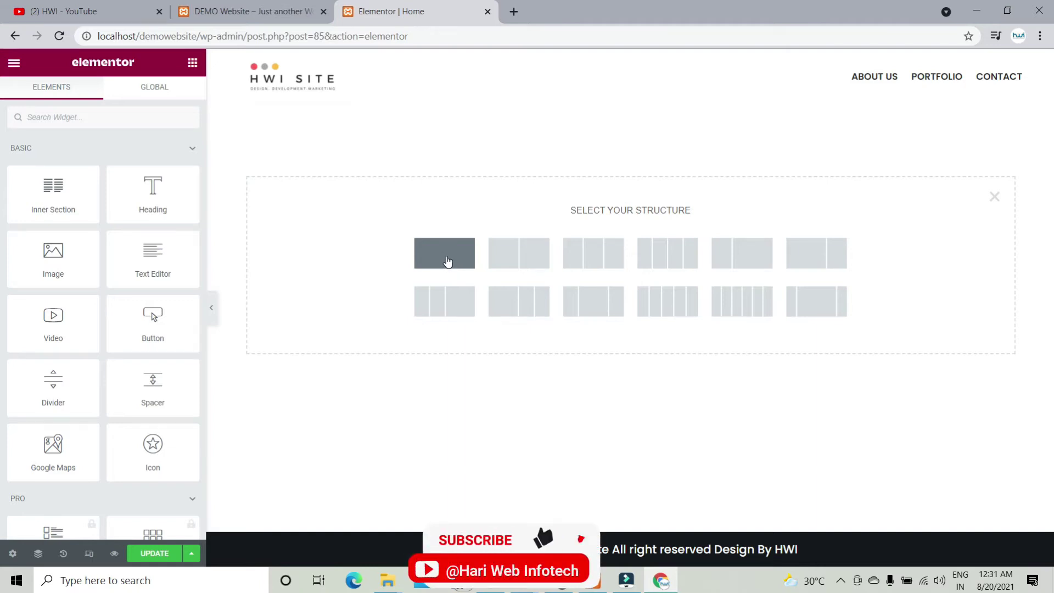
click(444, 307)
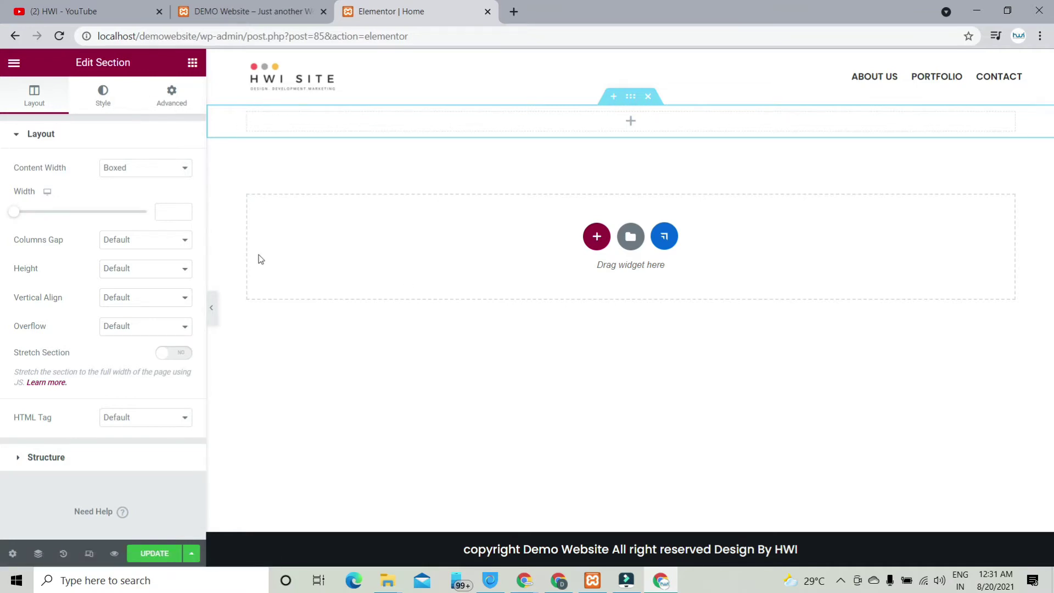
Step: Set the section's Content Width to Full Width and Columns Gap to No Gap
click(164, 172)
click(164, 195)
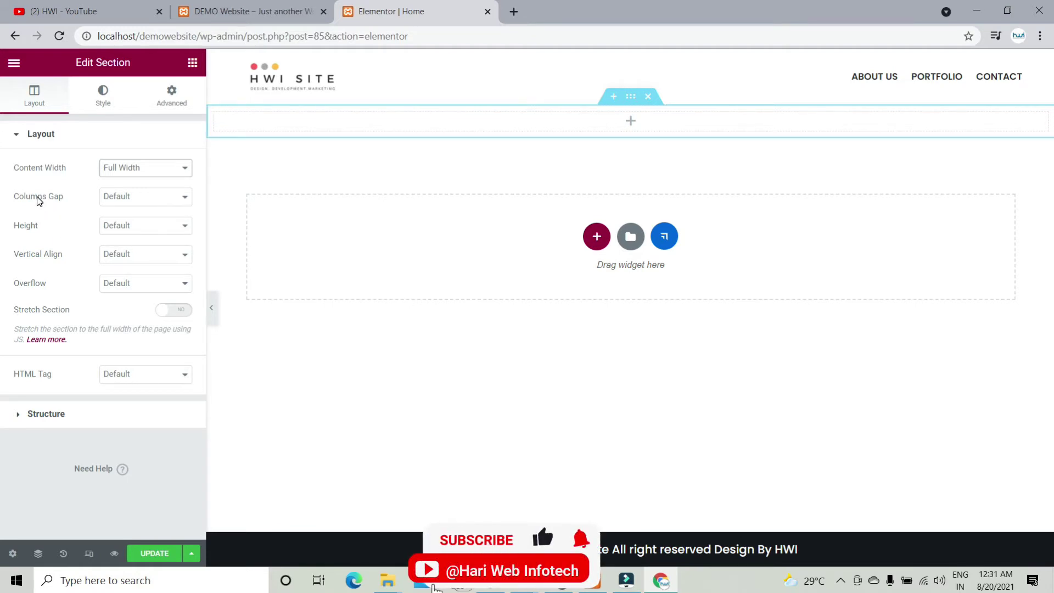
click(114, 200)
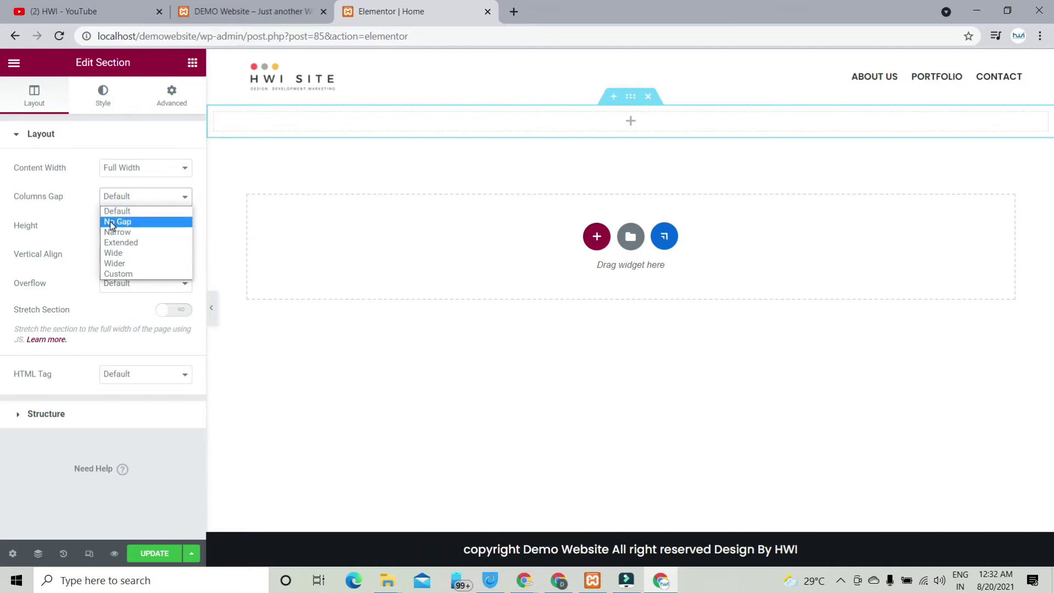
click(111, 222)
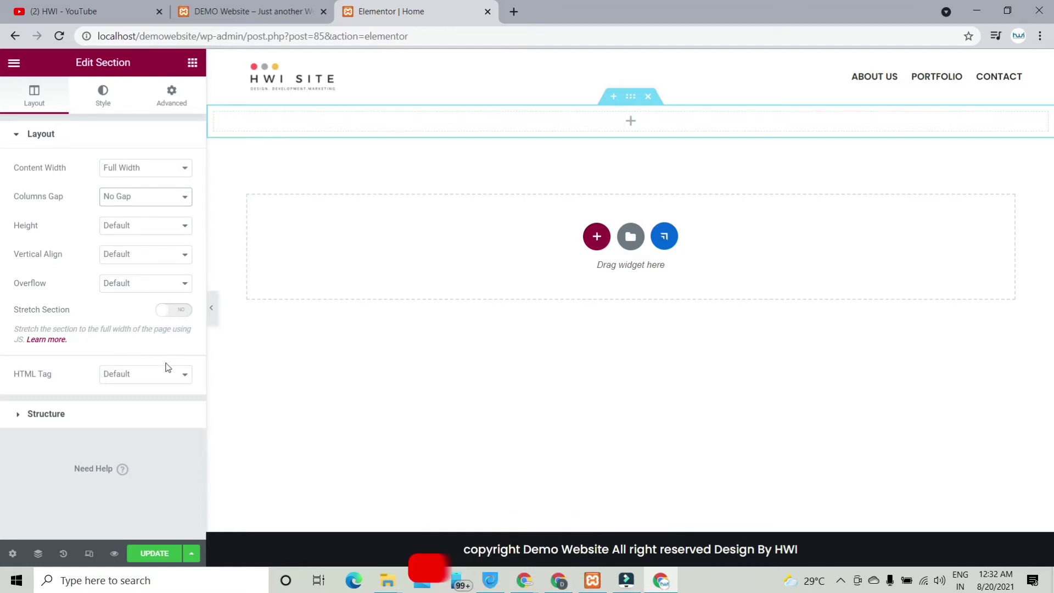
click(67, 411)
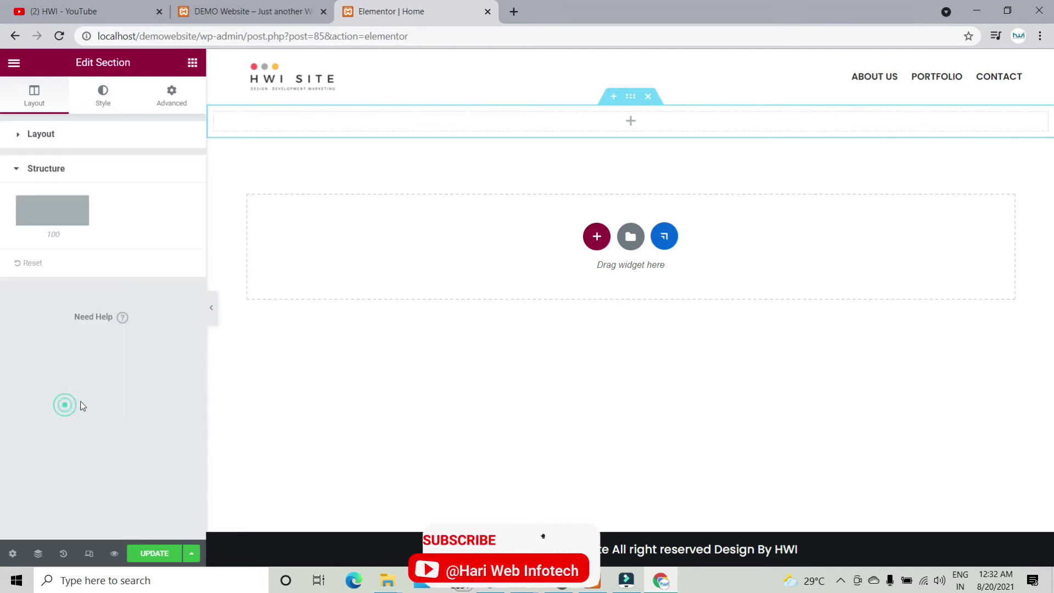
click(60, 172)
click(51, 138)
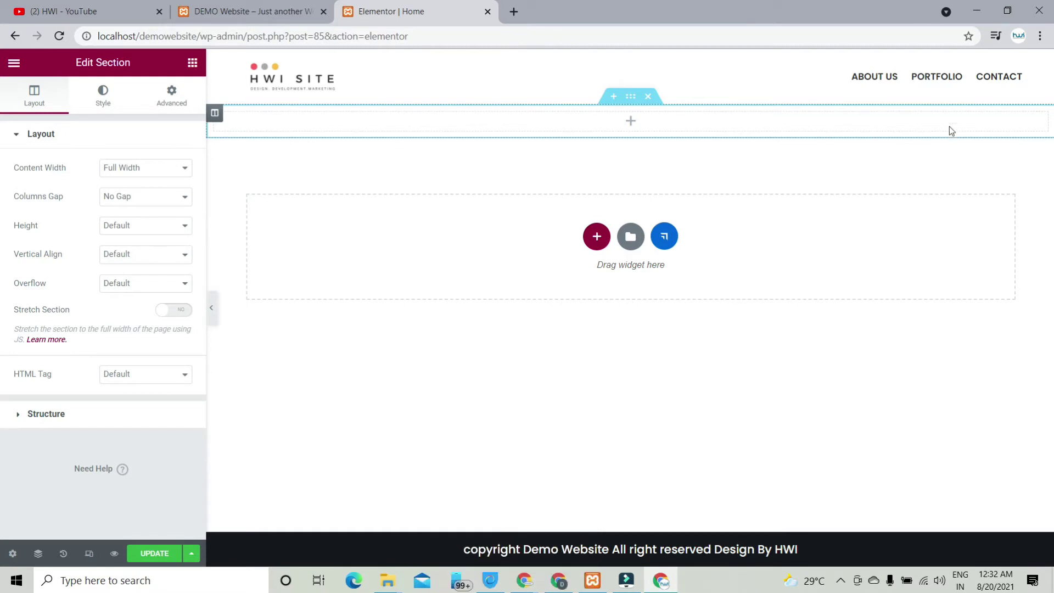
click(630, 122)
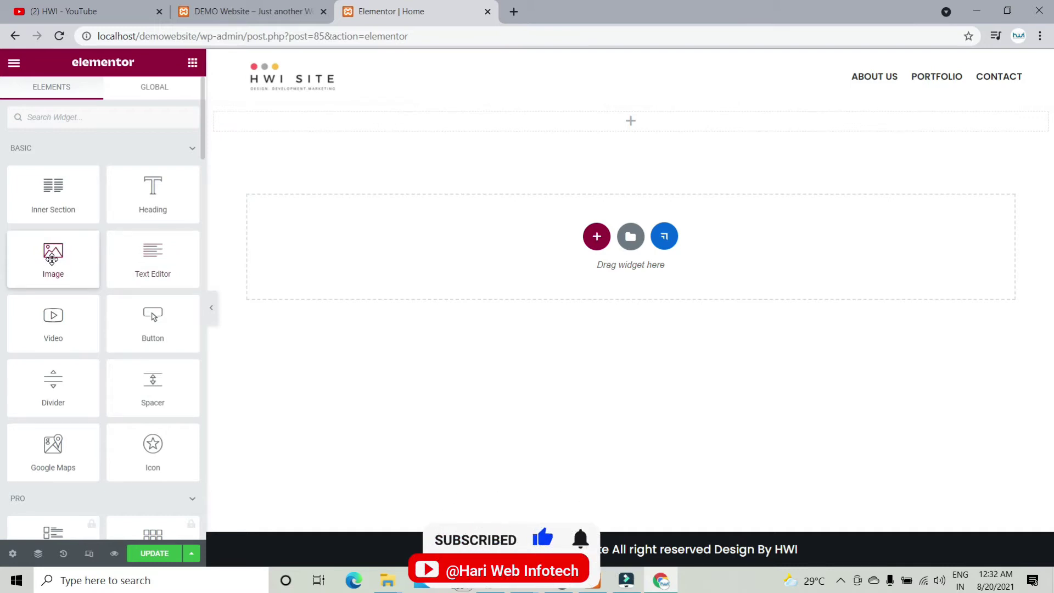
Step: Drop an Image widget into the new full-width section's column
drag(51, 260, 483, 120)
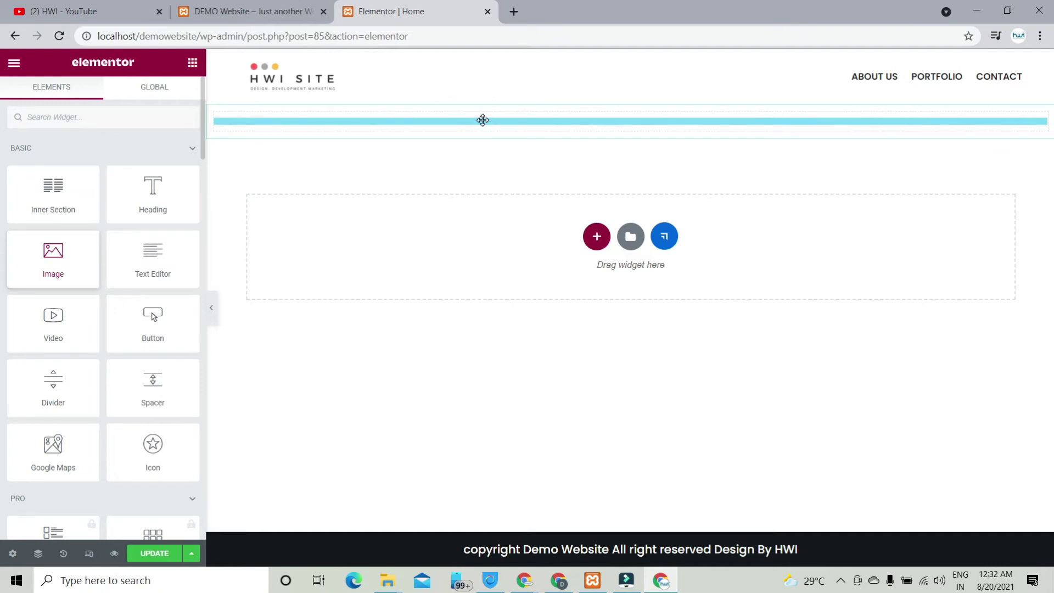
scroll(651, 228, down, 5)
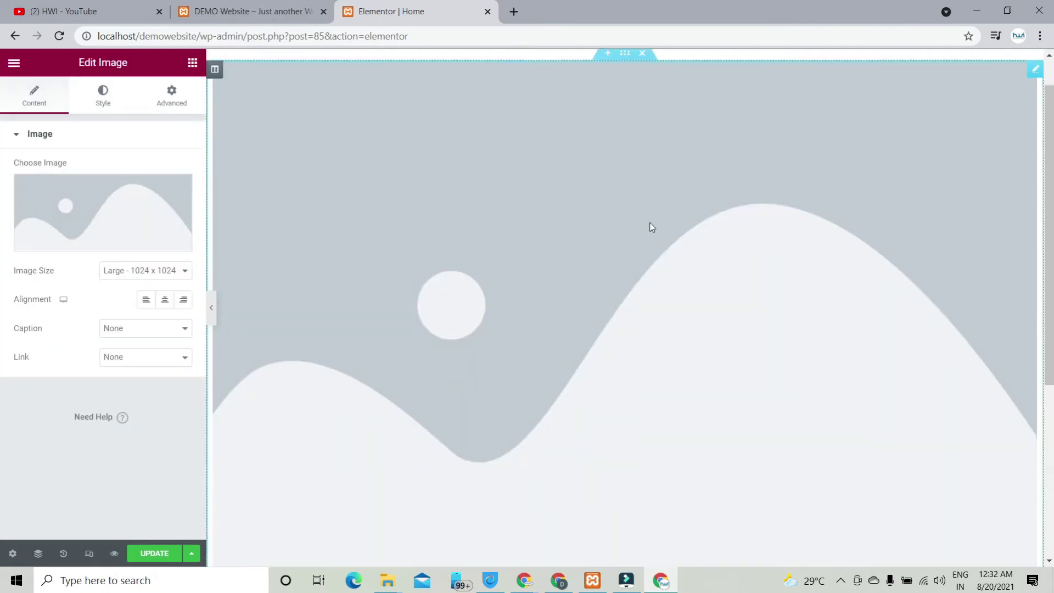
scroll(650, 227, up, 4)
scroll(650, 226, up, 1)
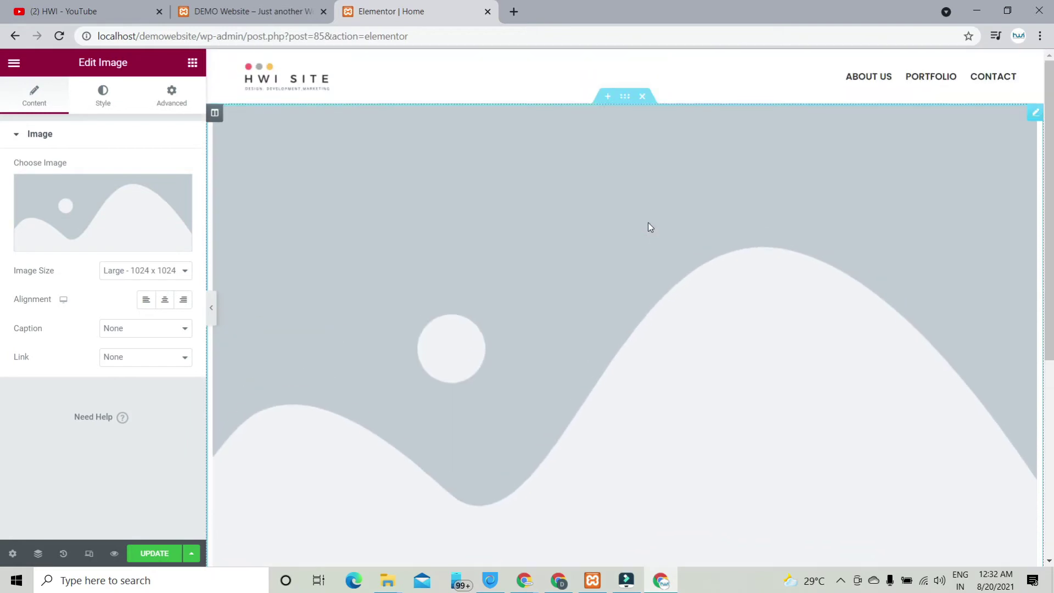
mouse_move(122, 219)
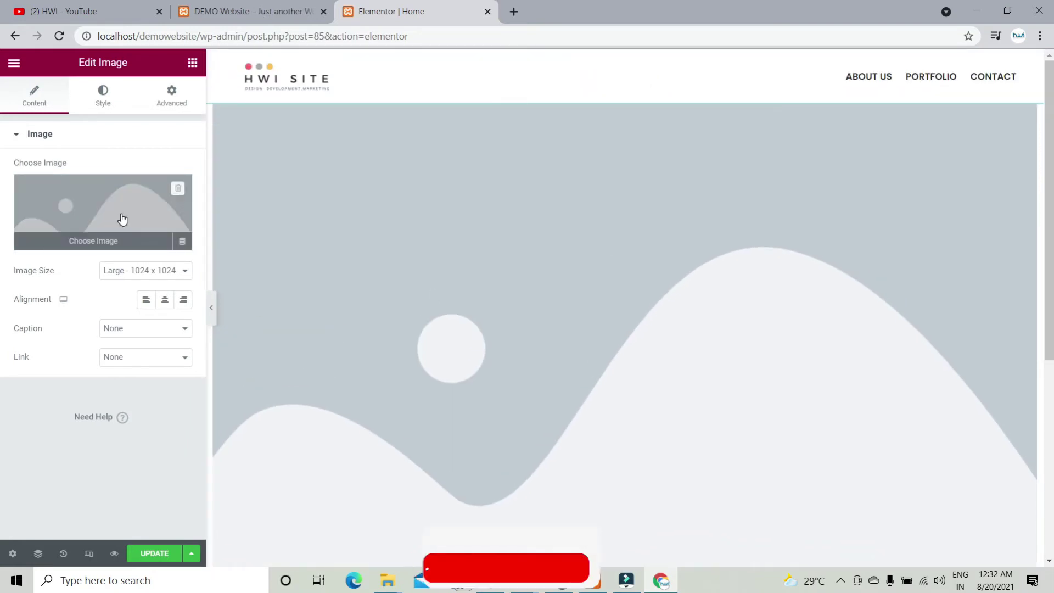
Step: Open the Media Library for the Image widget and browse the existing photos
click(122, 219)
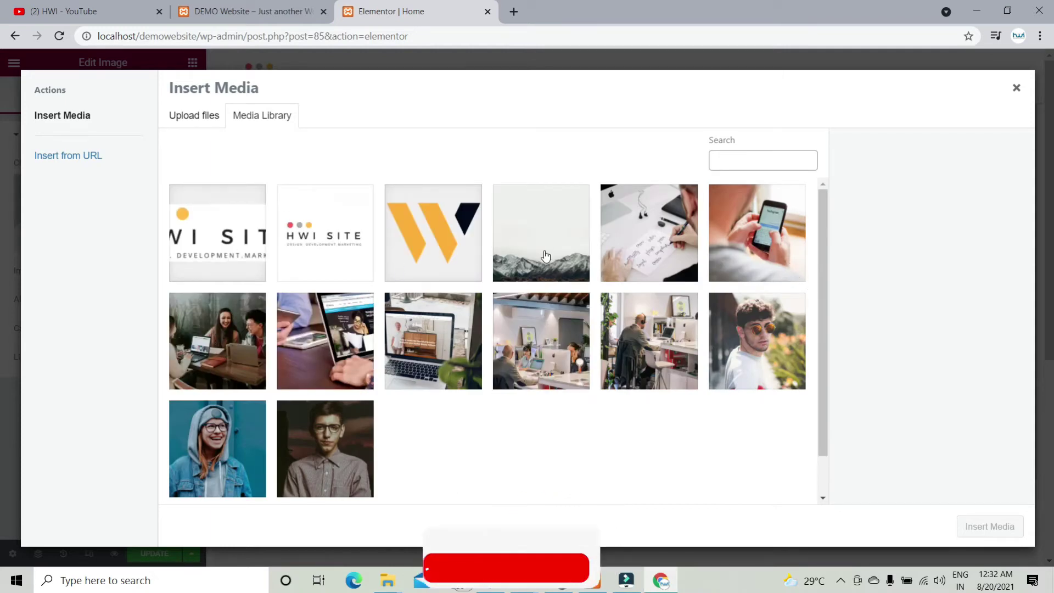
click(198, 116)
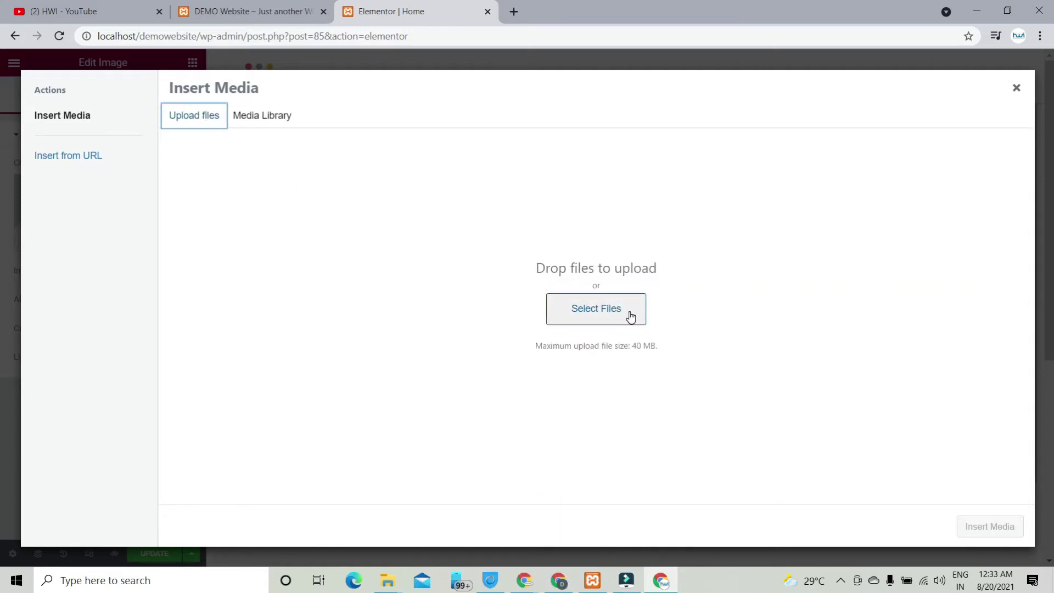
click(269, 118)
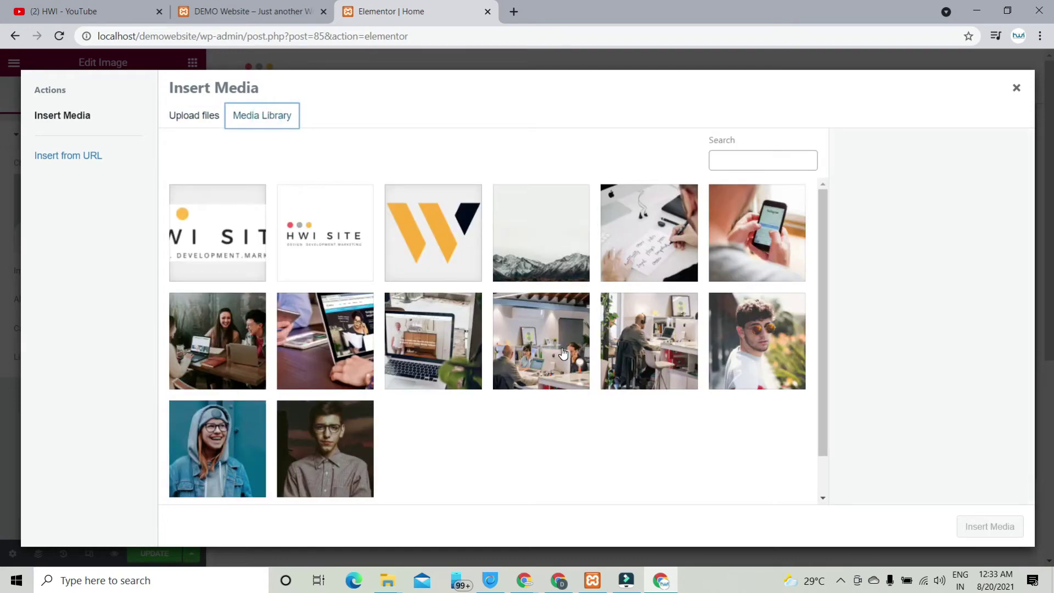
click(353, 343)
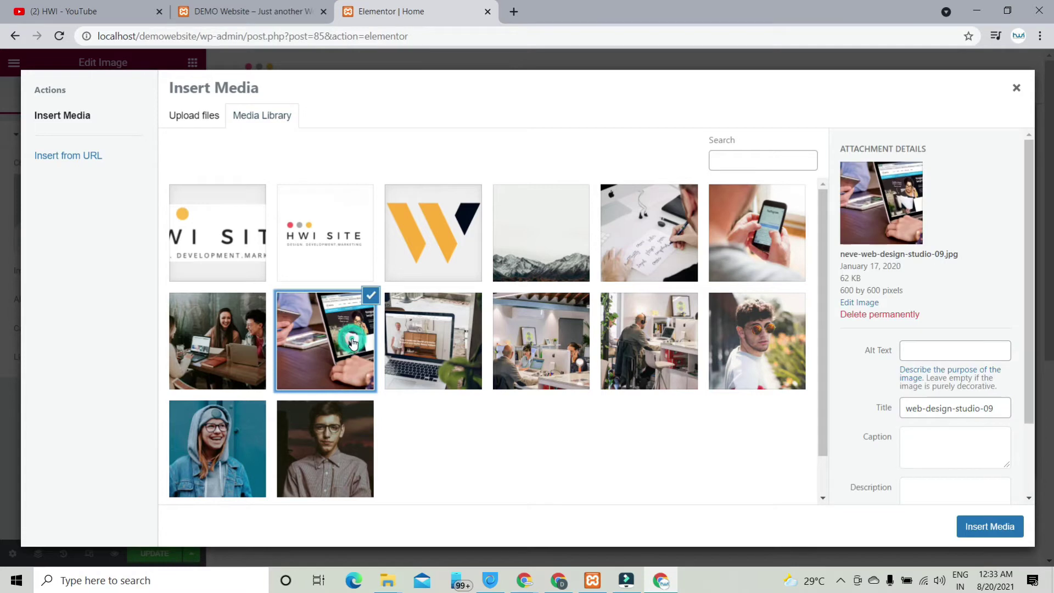
click(461, 341)
click(541, 335)
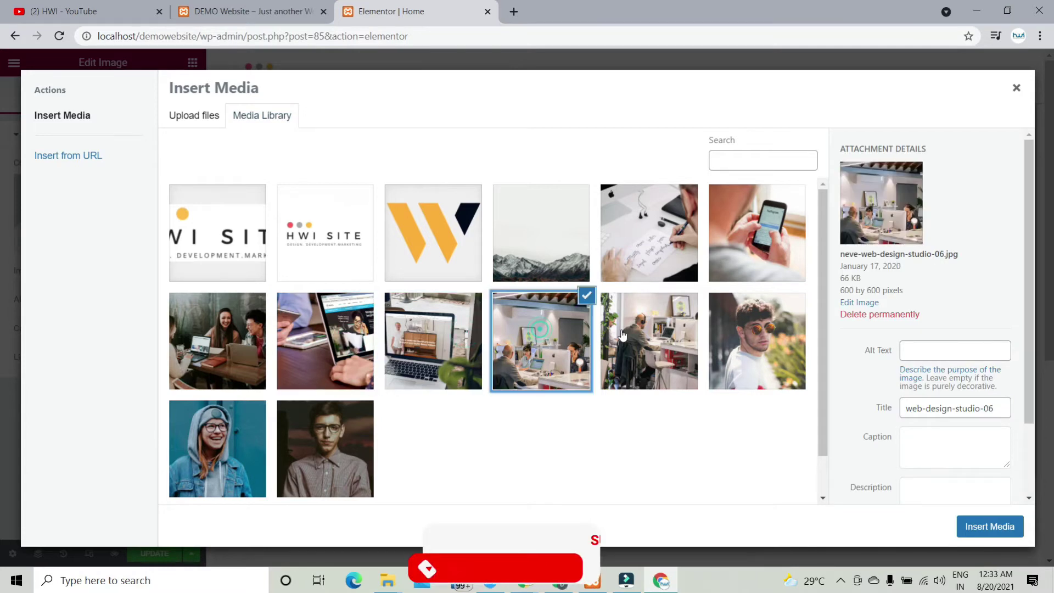
Step: Insert the snowy mountain photo web-design-studio-01.jpg into the widget at Large 1024 x 1024
click(632, 336)
click(721, 336)
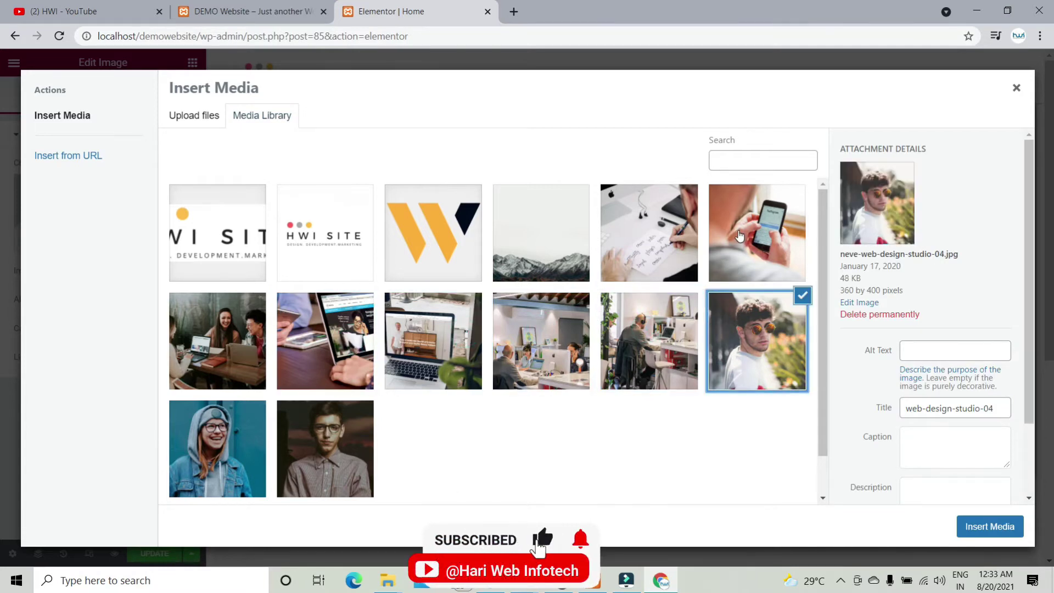
click(743, 229)
click(675, 230)
click(514, 250)
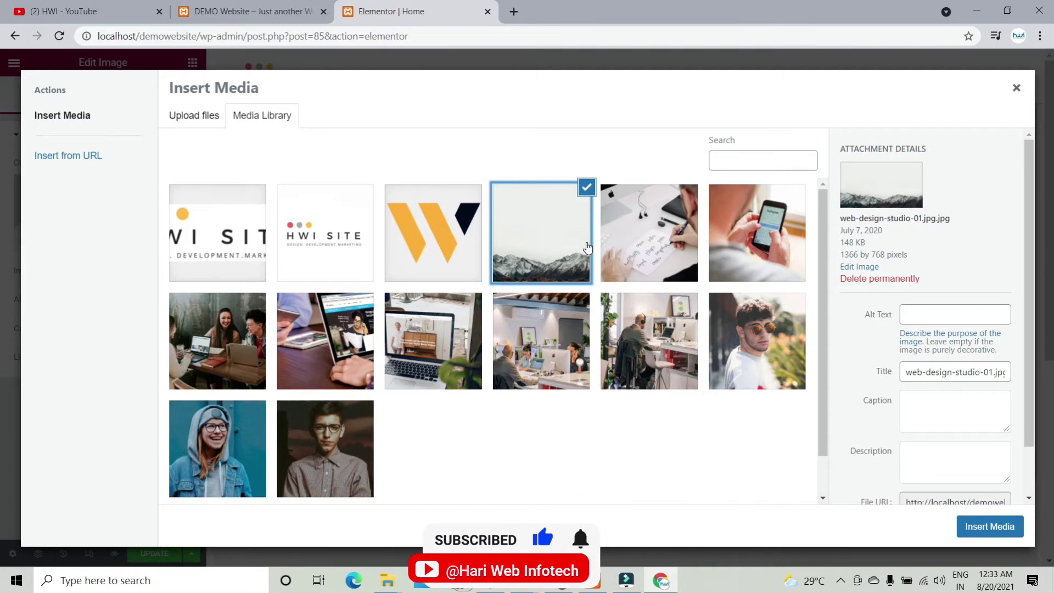
click(990, 528)
scroll(463, 284, down, 5)
scroll(471, 298, up, 5)
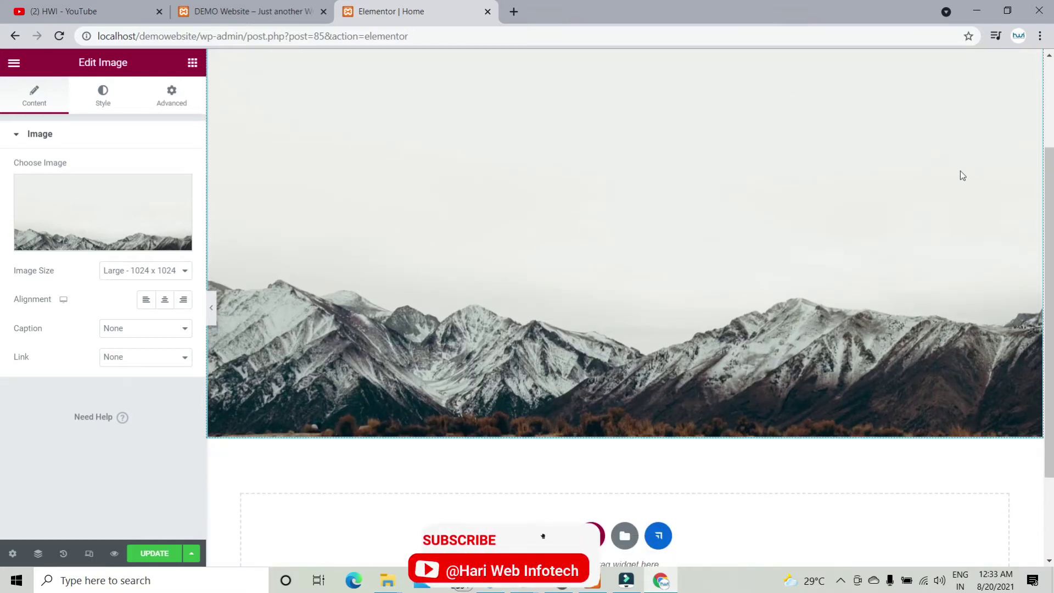
scroll(489, 275, up, 3)
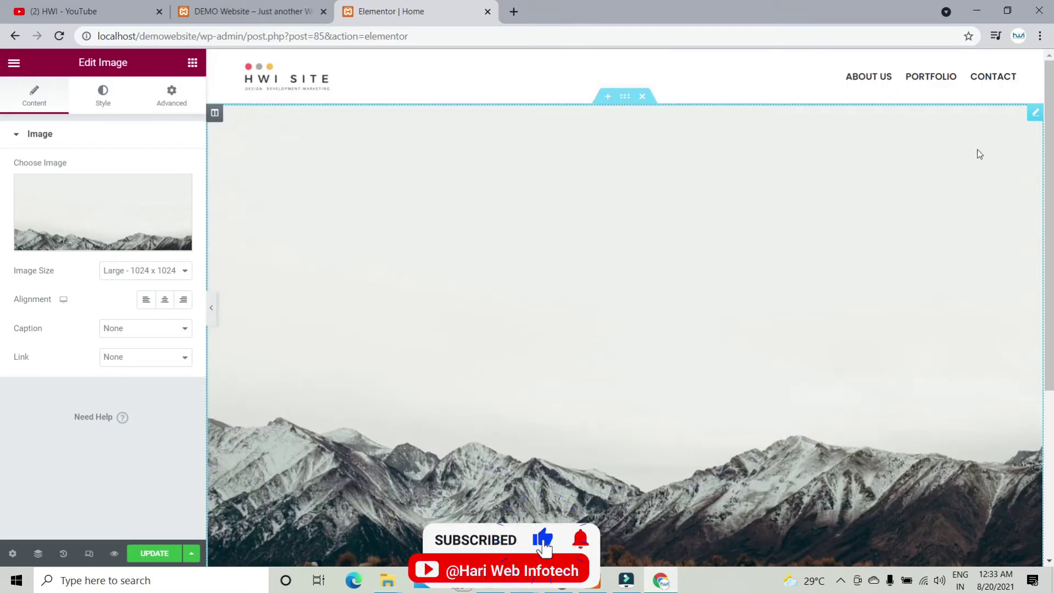
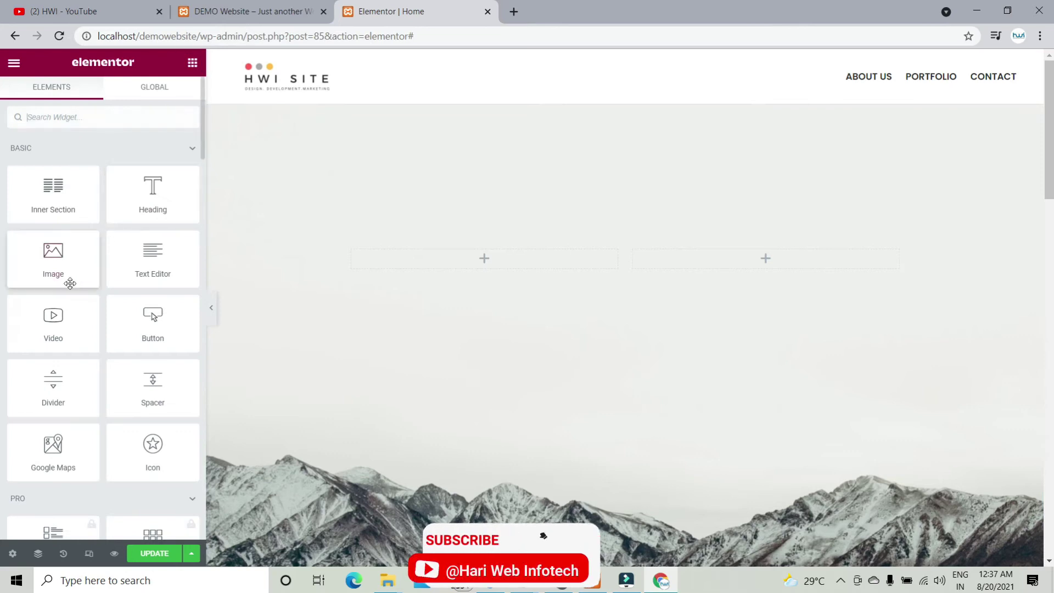
Step: Drop a Heading widget into the left column and an Image widget into the right column
drag(155, 198, 421, 258)
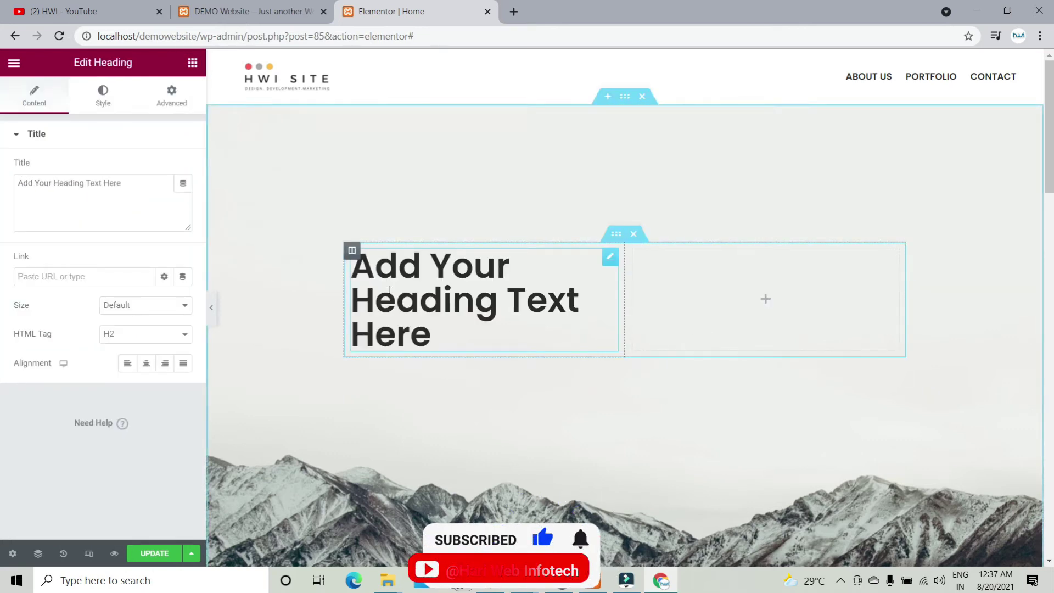
click(172, 97)
click(32, 107)
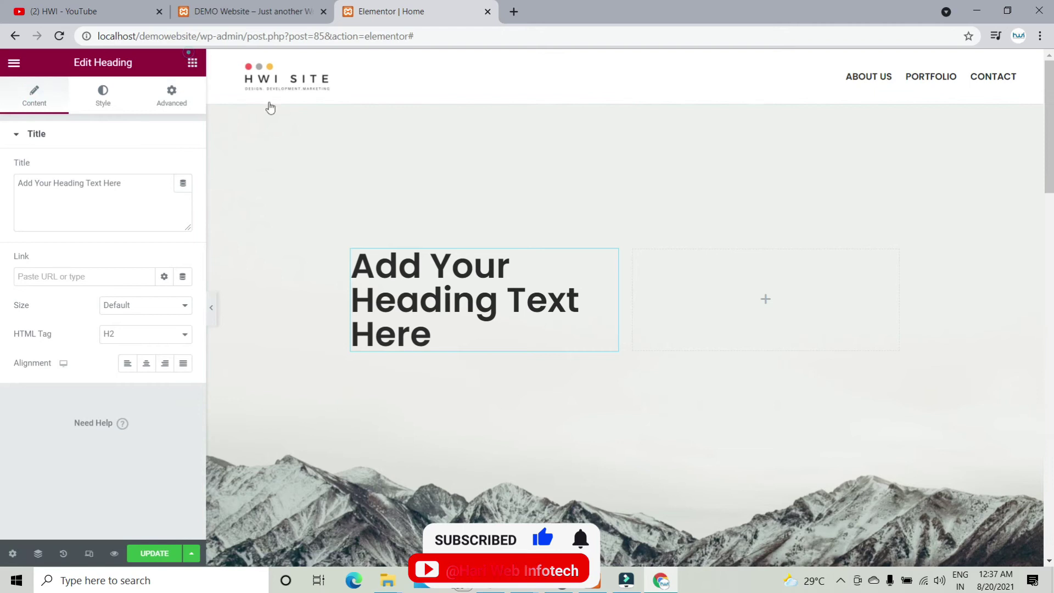
click(192, 62)
drag(74, 259, 686, 304)
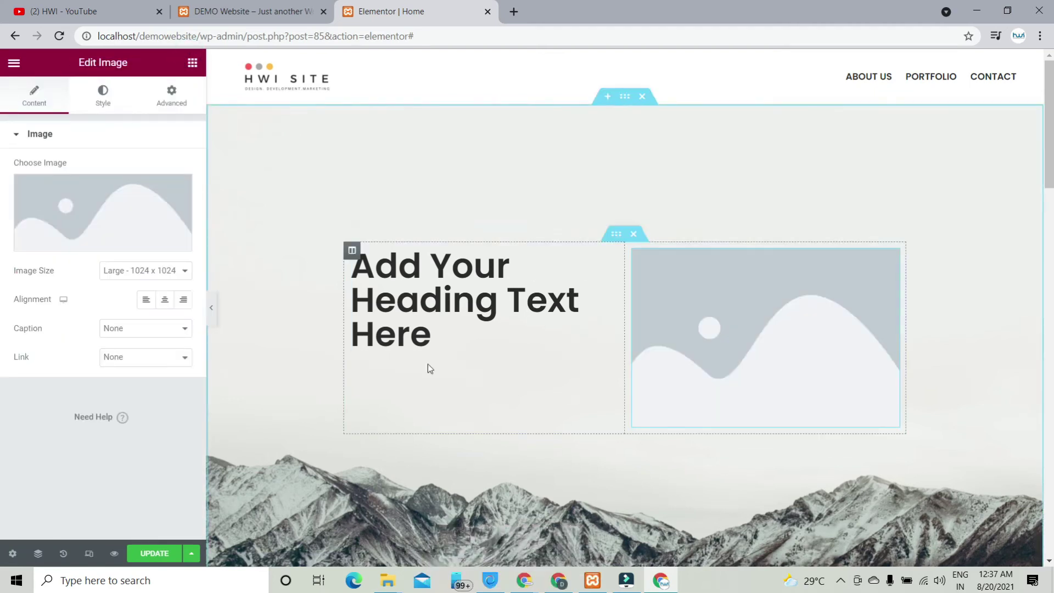
Step: Change the heading's title to 'HWI SITE'
click(428, 312)
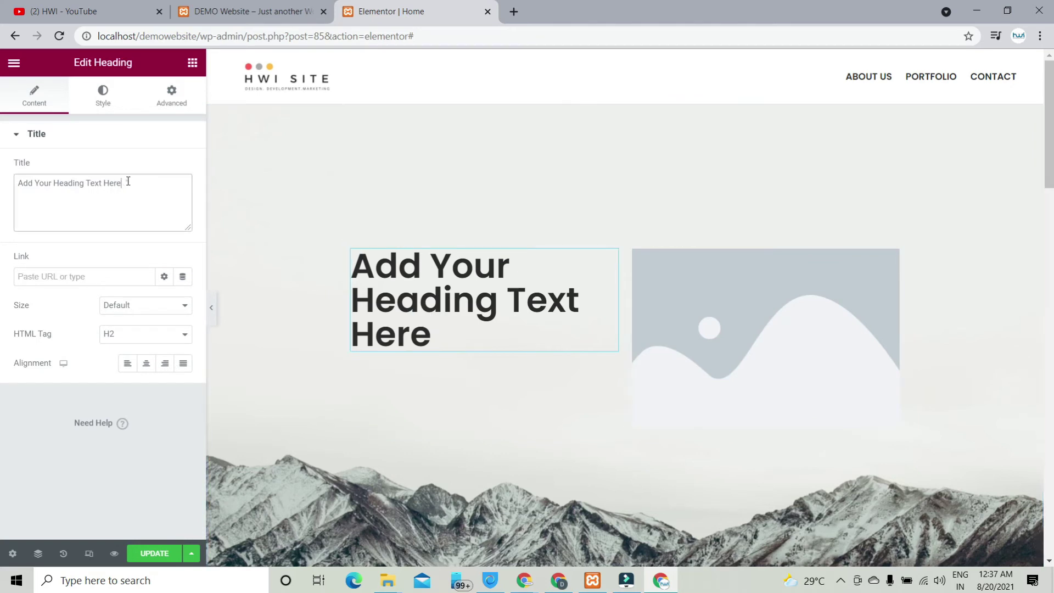
text(HWI Site)
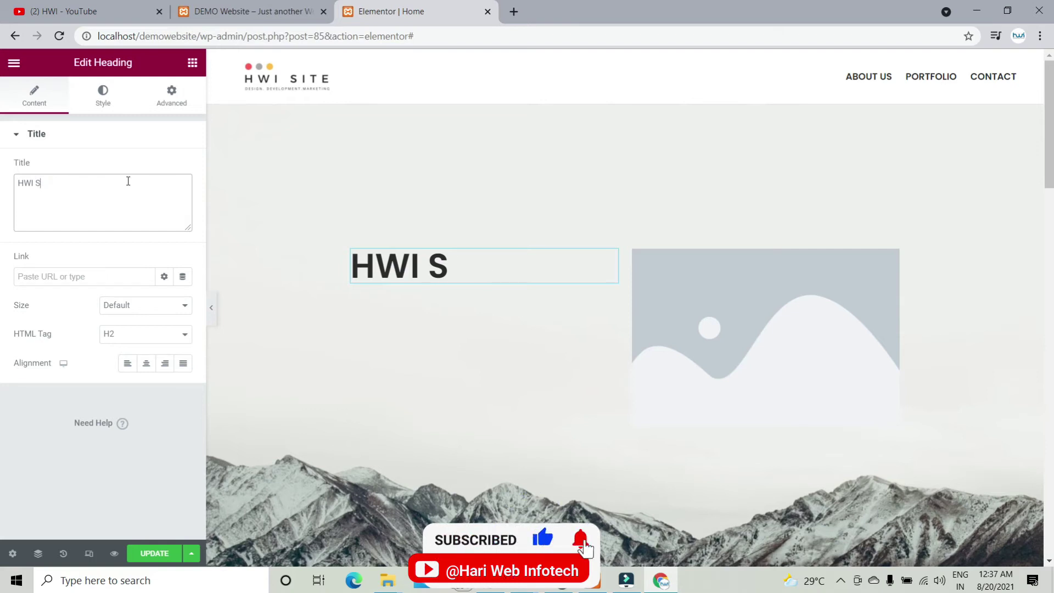
key(BackSpace)
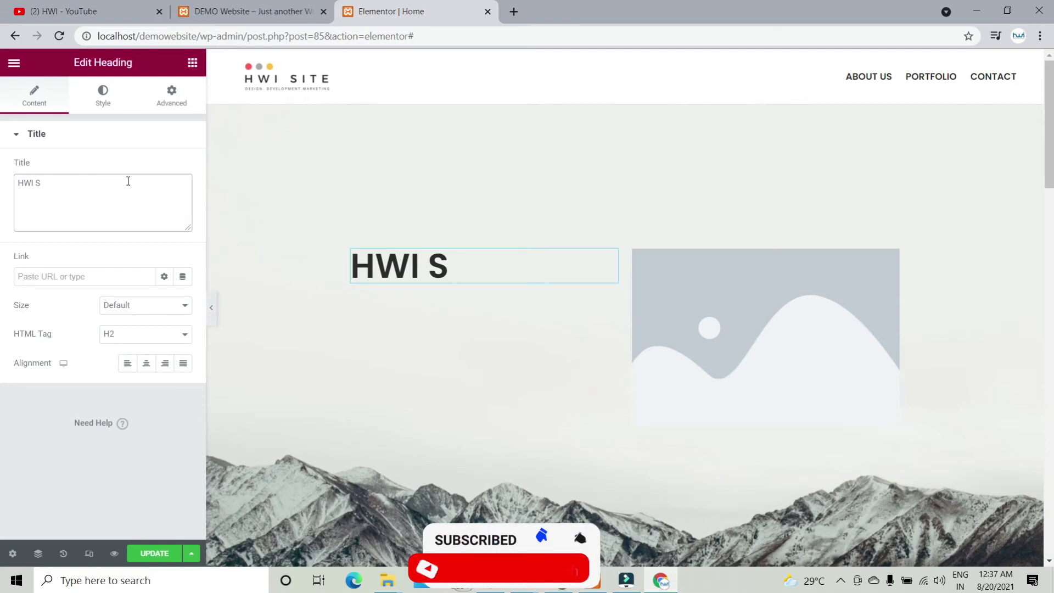
text(ITE)
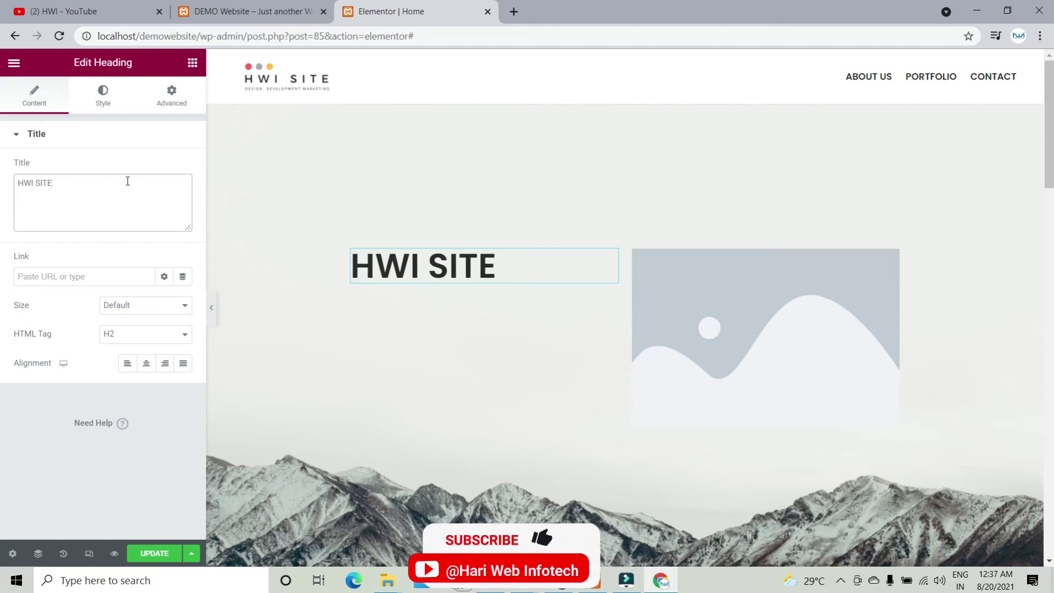
click(192, 64)
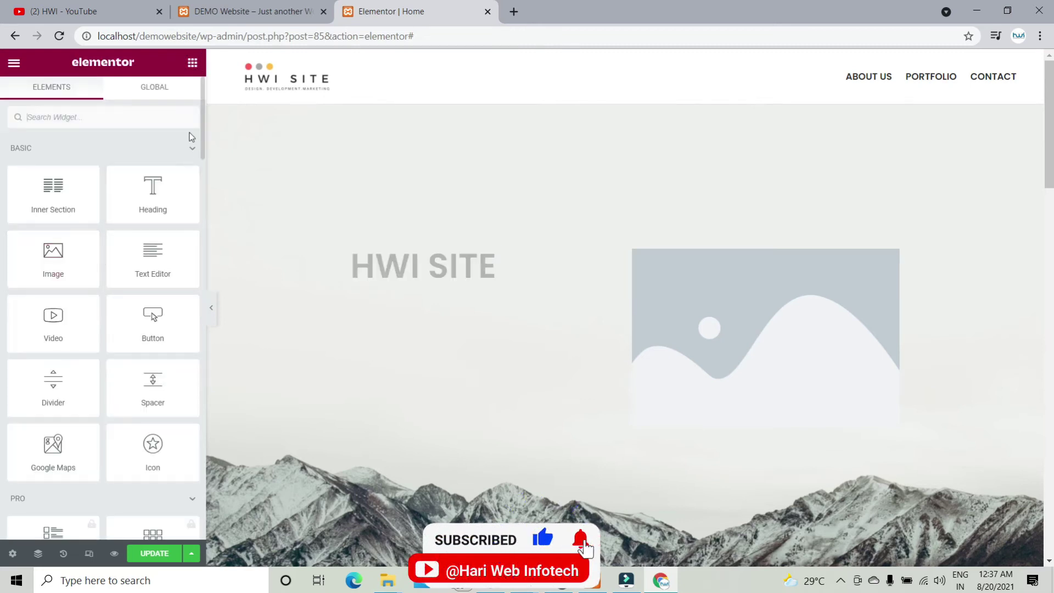
Step: Add a Text Editor paragraph and a Button widget below the HWI SITE heading
drag(181, 252, 395, 296)
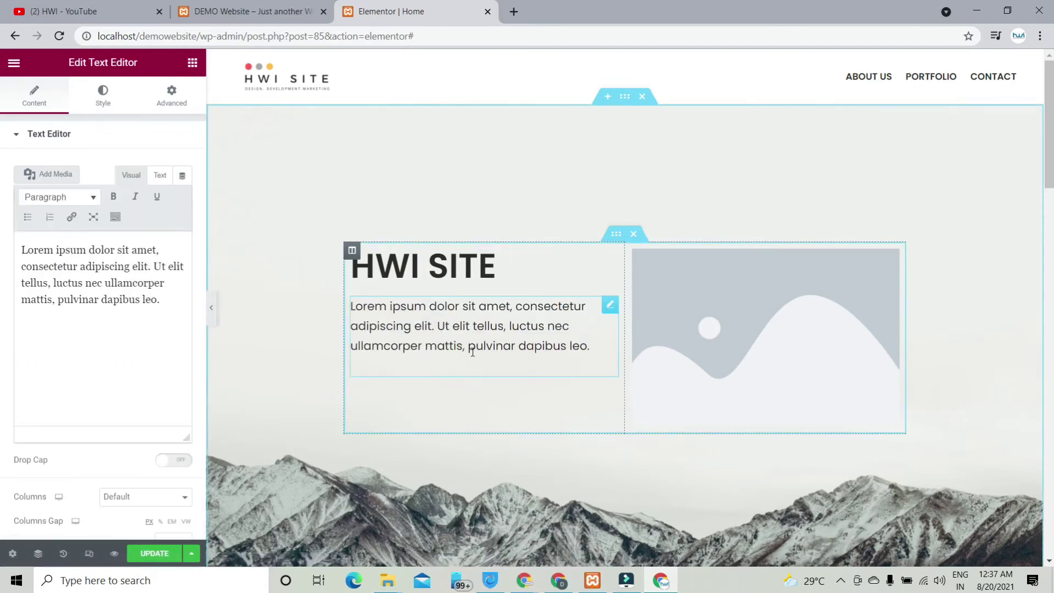
click(192, 62)
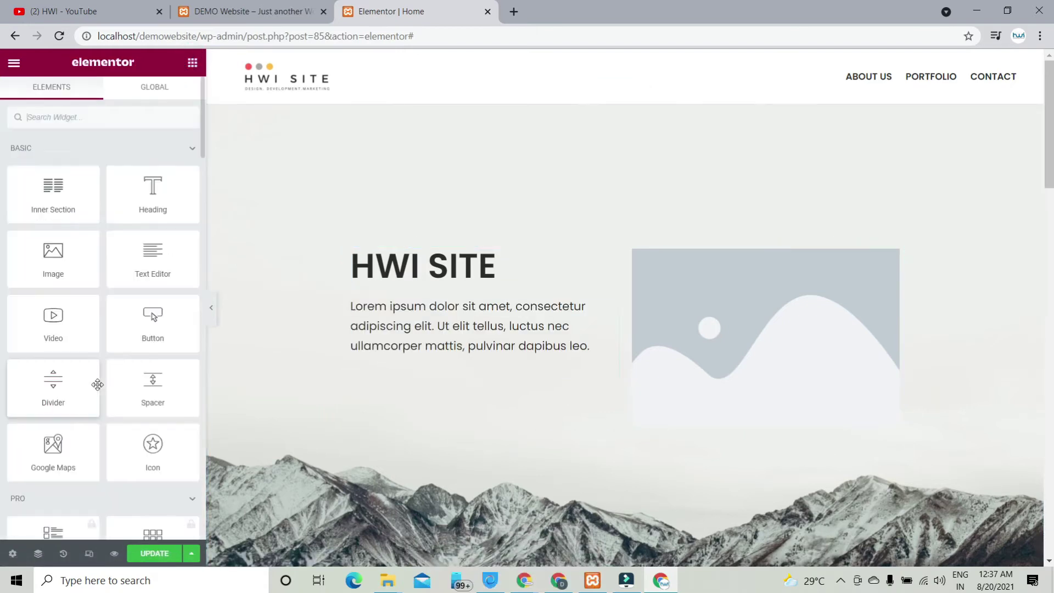
drag(181, 334, 393, 373)
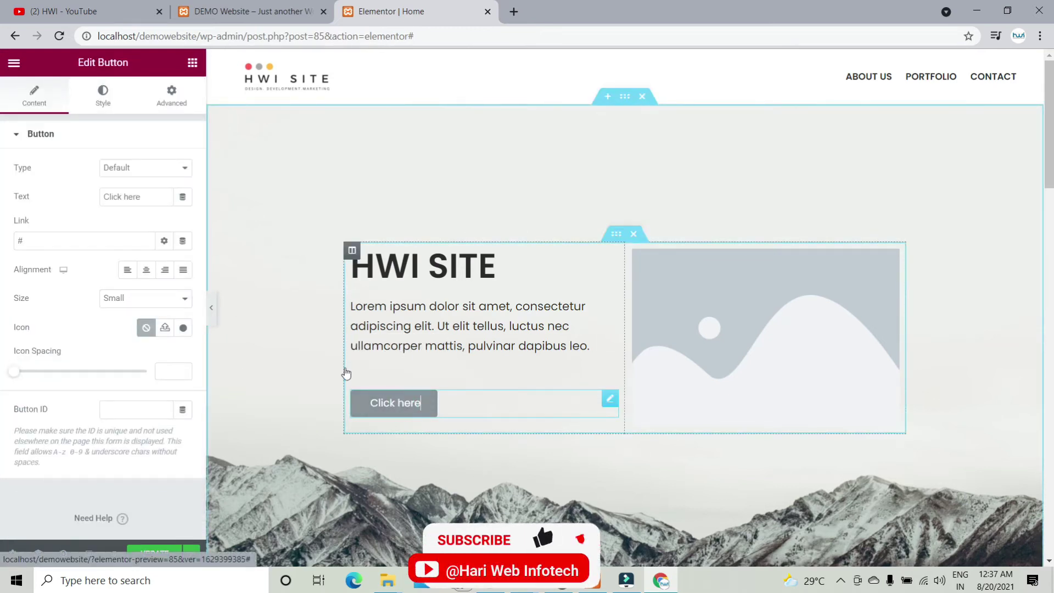
Step: Label the button 'Get Started' and align it to the left
triple_click(122, 196)
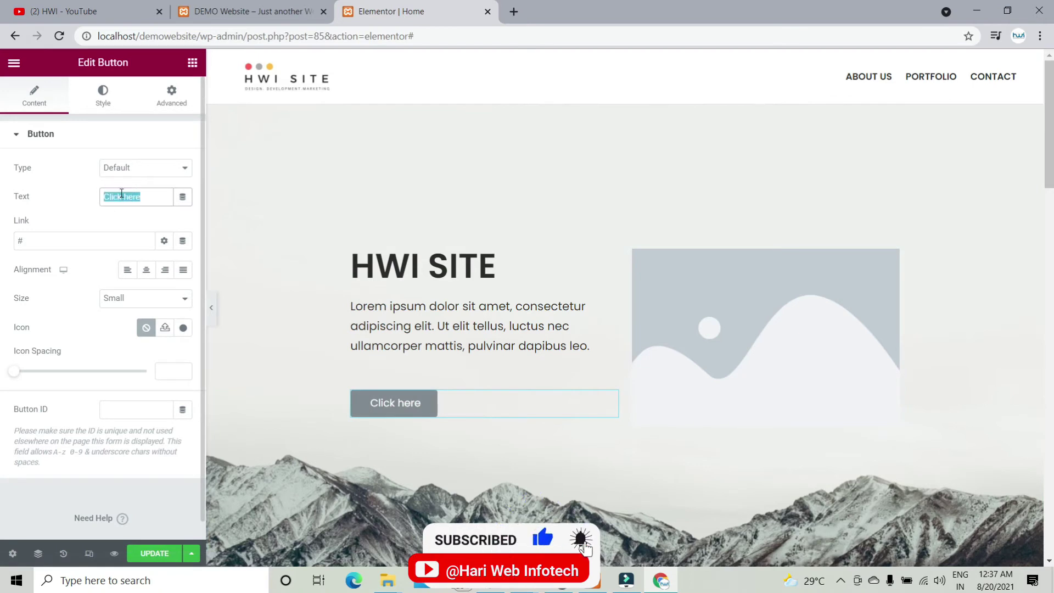
text(Get )
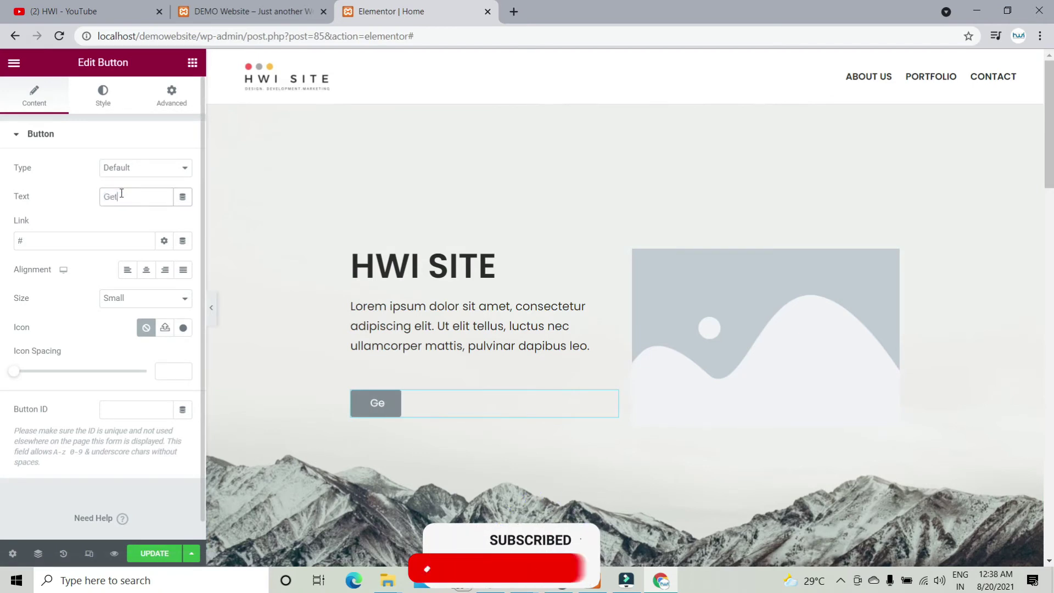
text(Started)
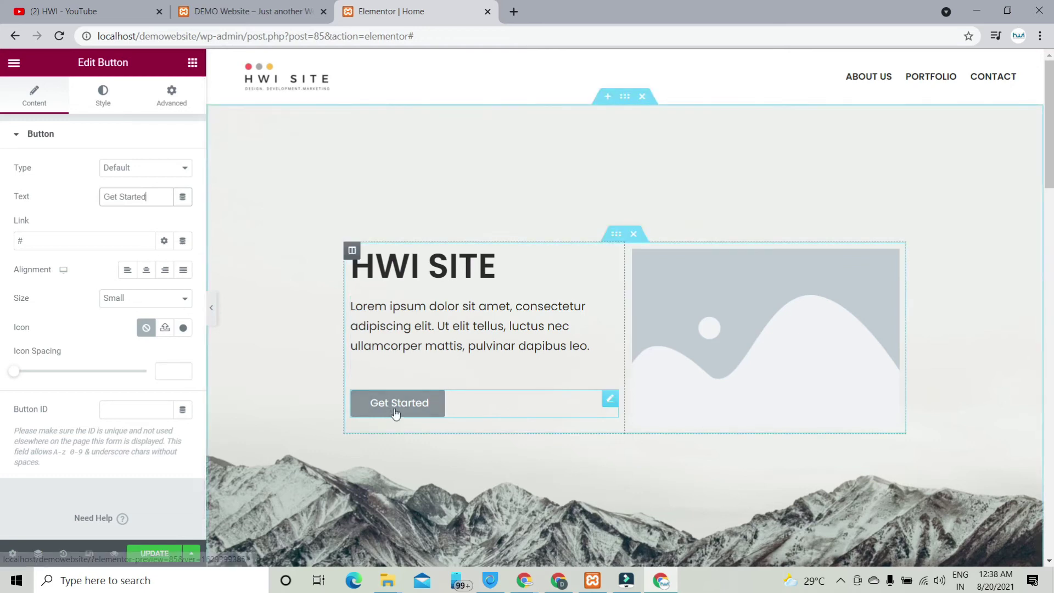
click(183, 270)
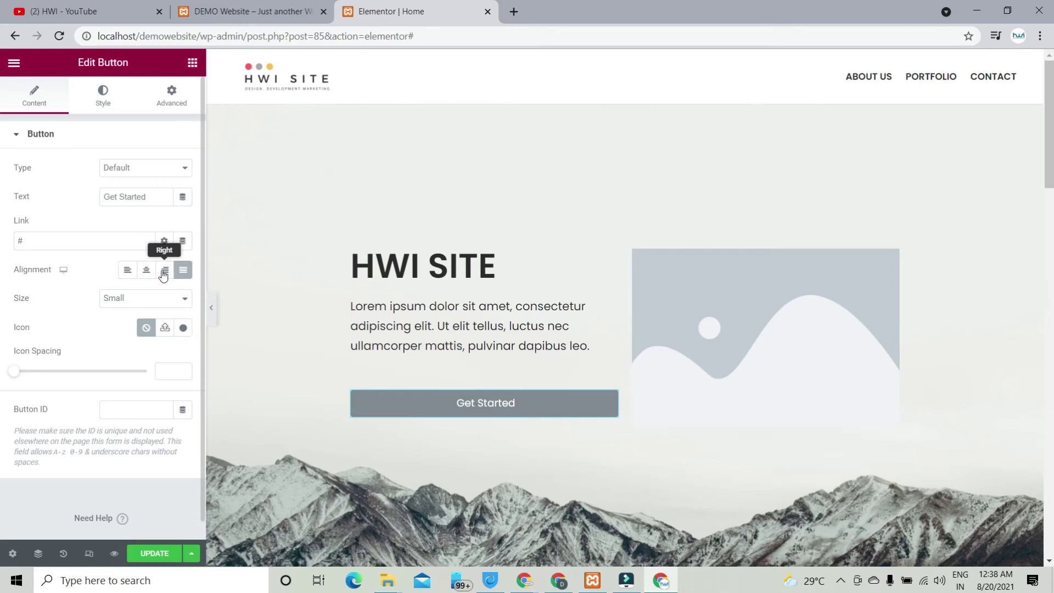
click(130, 271)
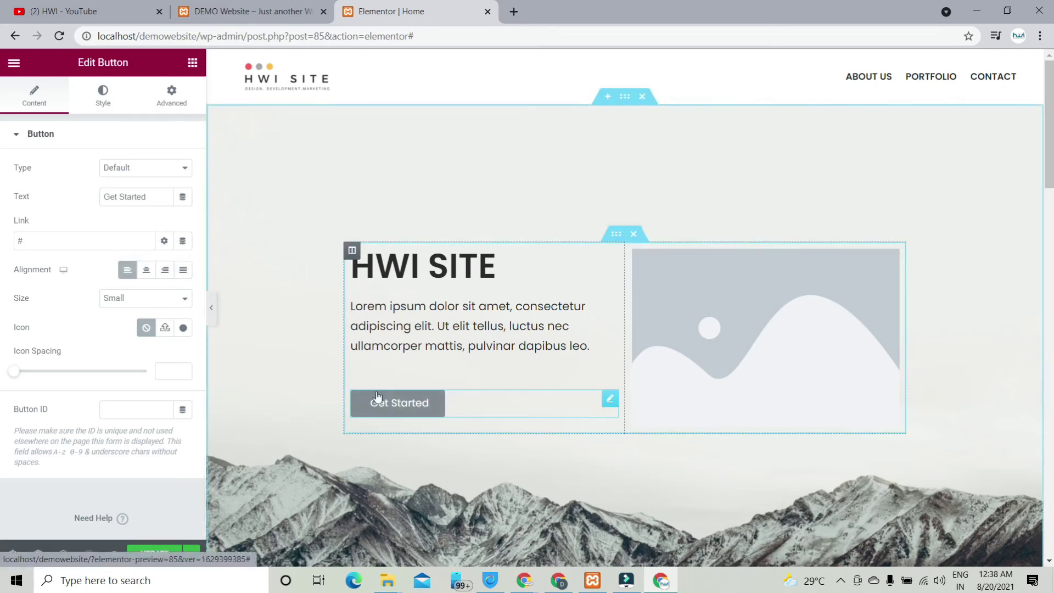
Step: Set the Get Started button's font size to 20, keeping the default font family
click(104, 104)
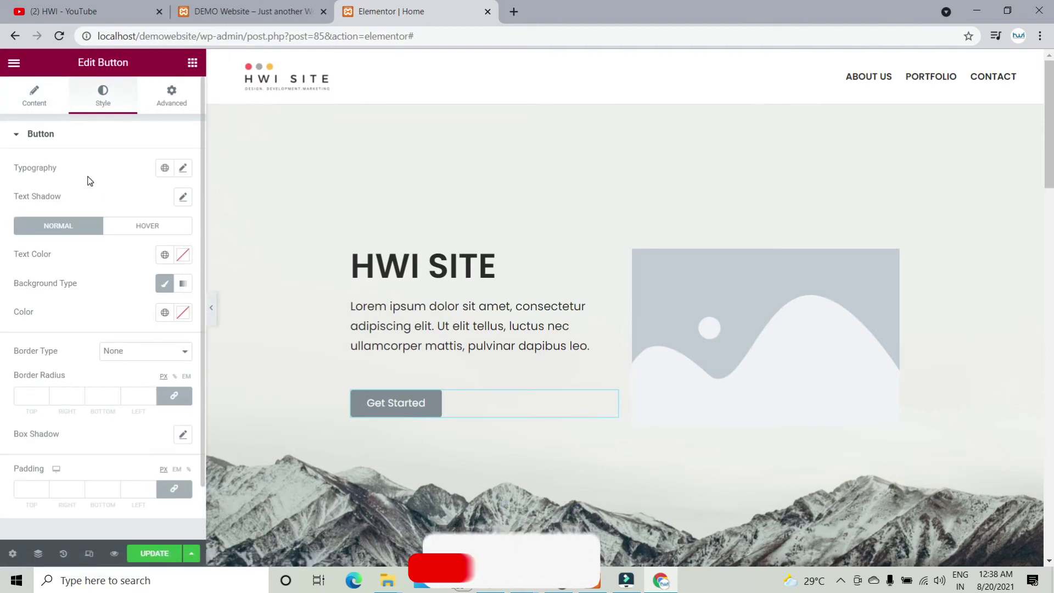
click(184, 170)
click(136, 233)
click(137, 233)
click(137, 233)
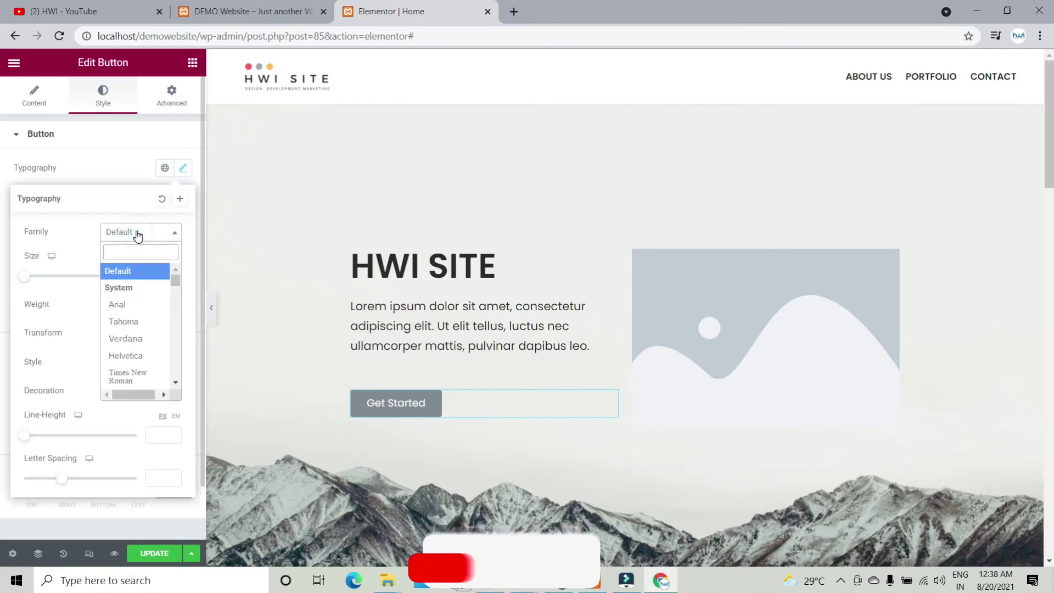
click(137, 234)
drag(34, 279, 41, 279)
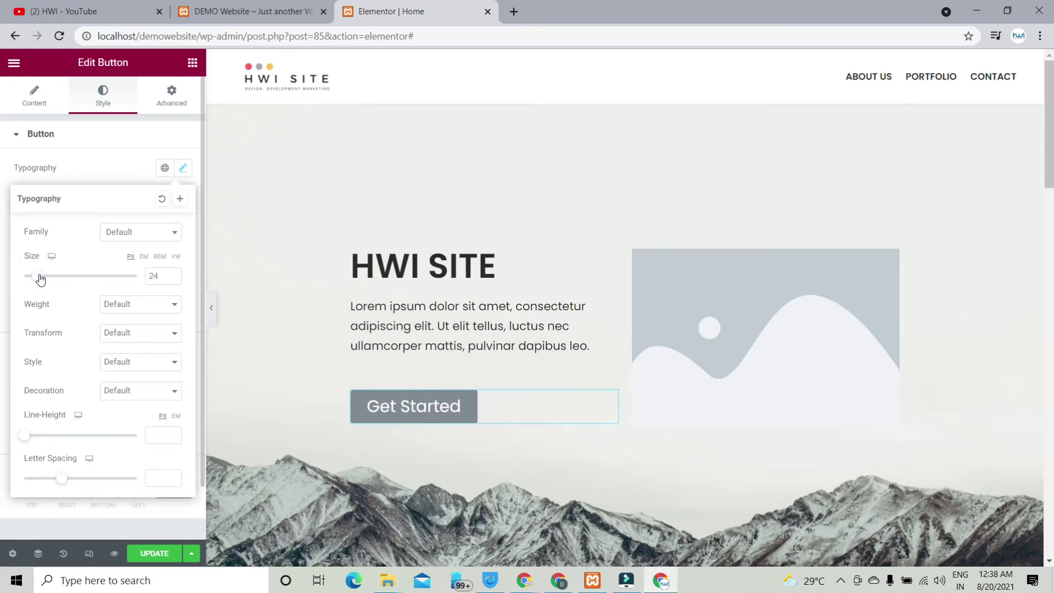
double_click(157, 272)
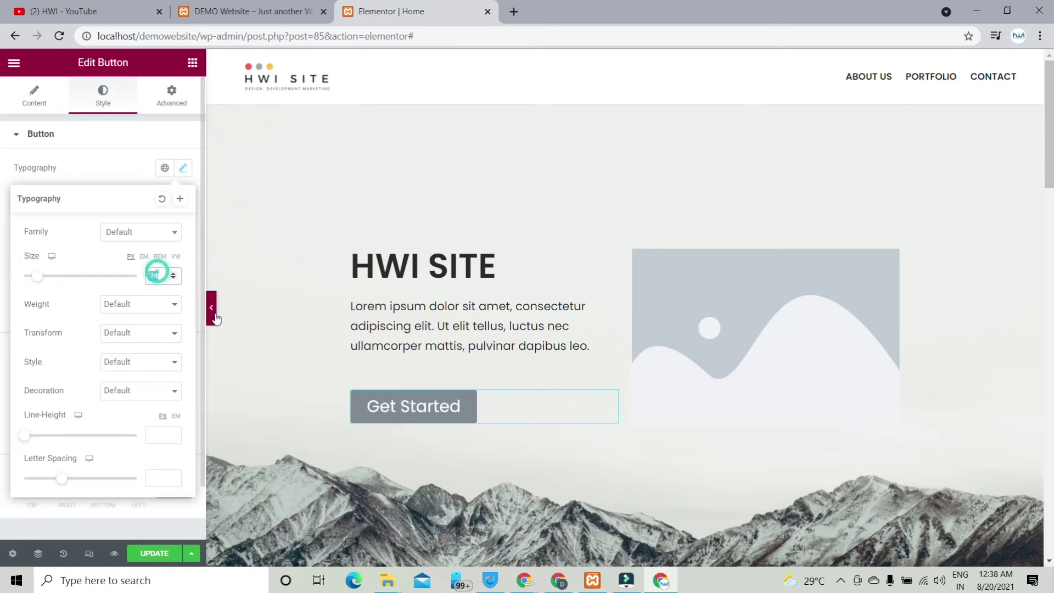
text(20)
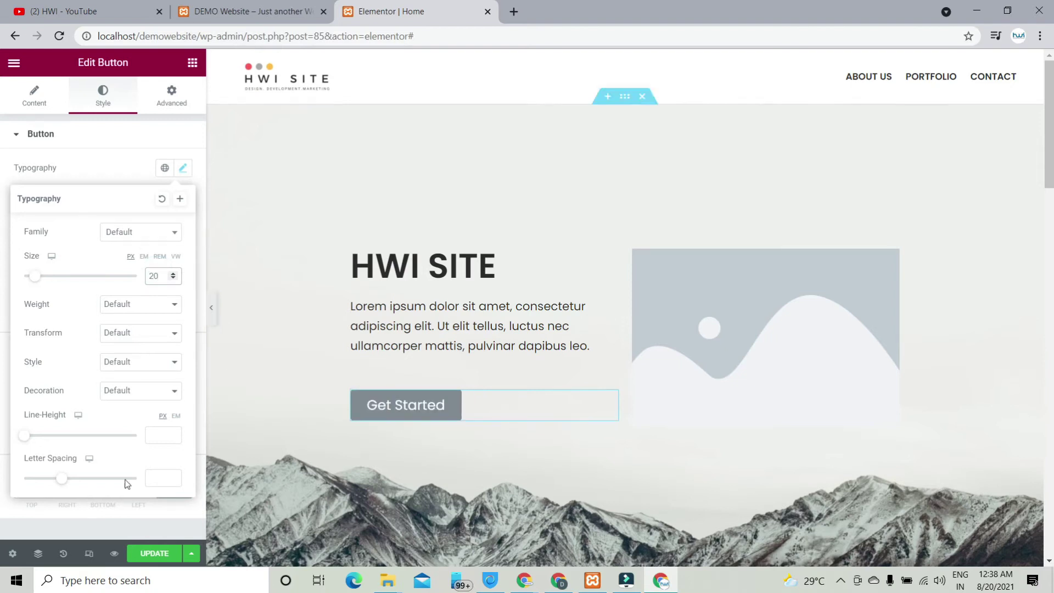
click(183, 168)
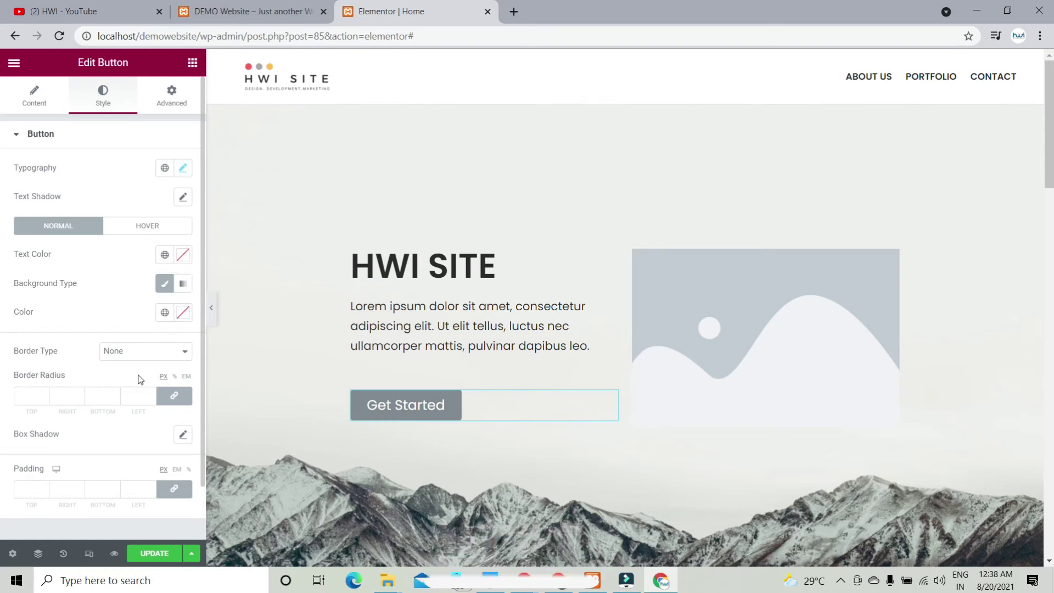
Step: Give the button a blue background colour
click(163, 288)
click(162, 283)
click(183, 312)
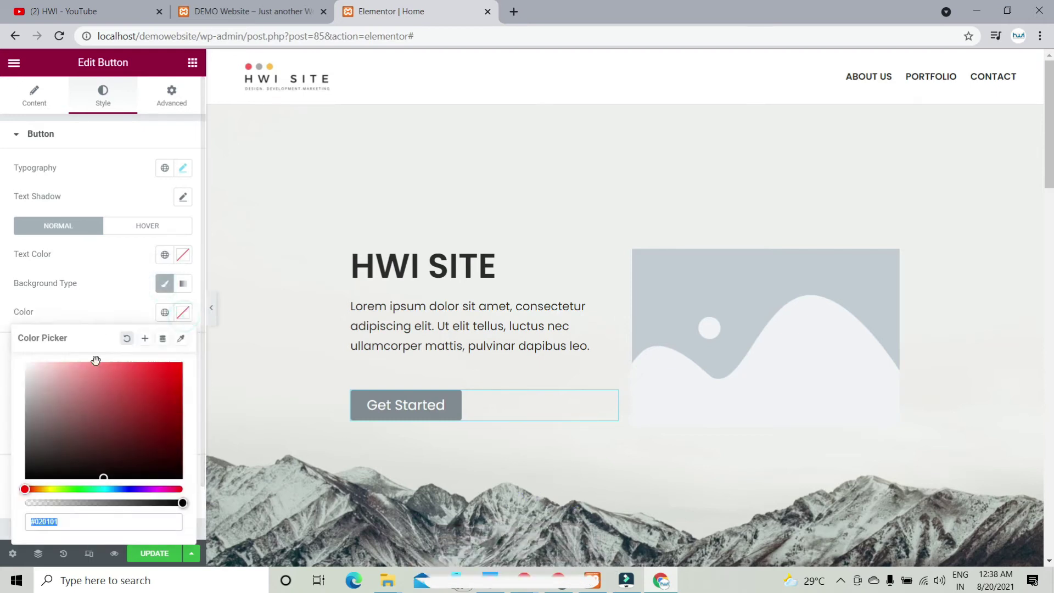
drag(177, 366, 189, 363)
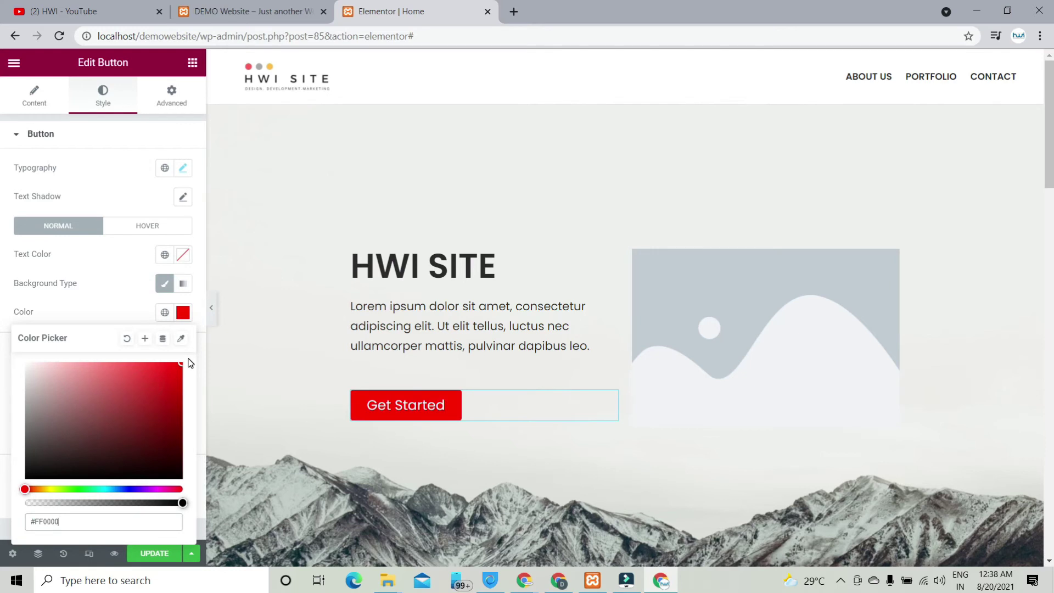
click(54, 489)
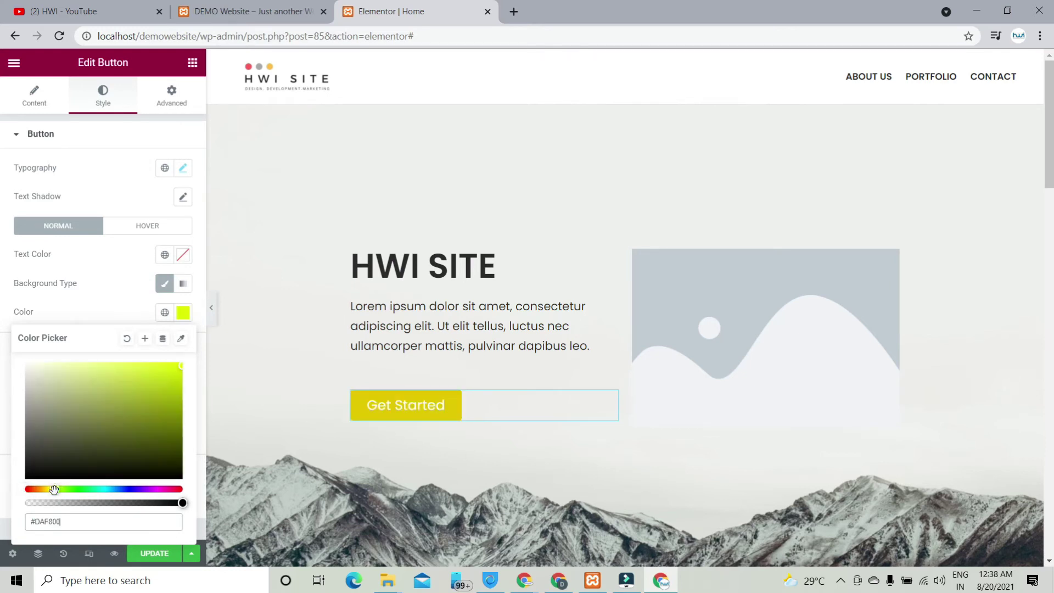
drag(84, 490, 135, 492)
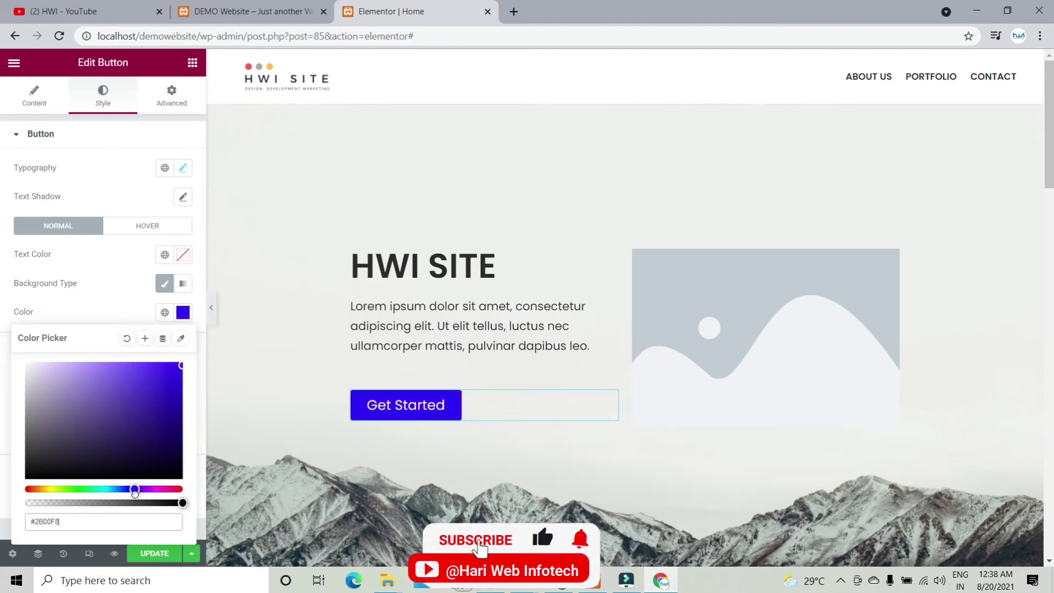
click(119, 282)
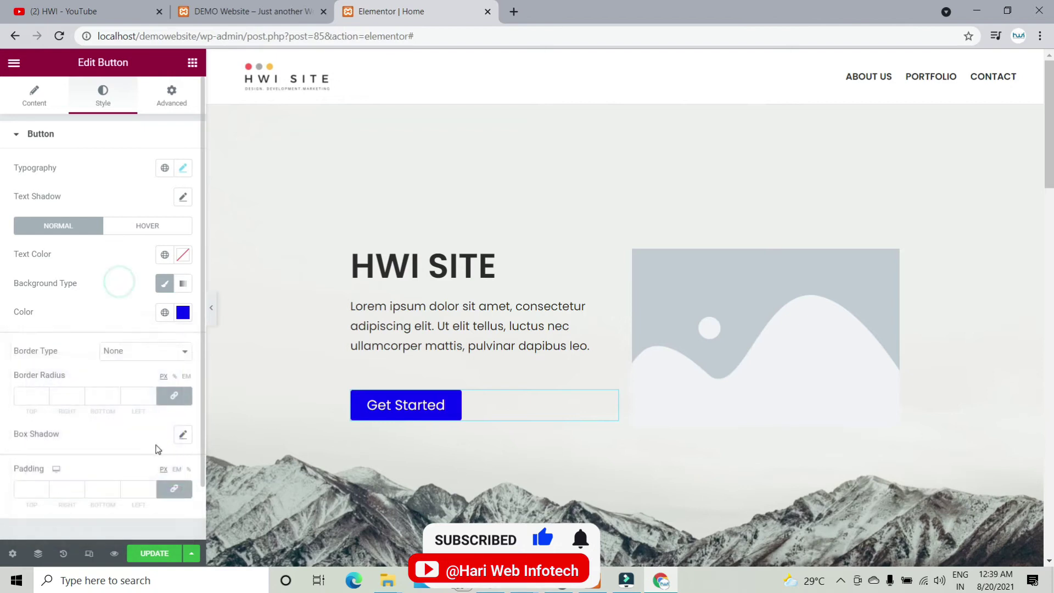
Step: Round the button corners to 20 px, add a soft box shadow, then select the paragraph
click(23, 400)
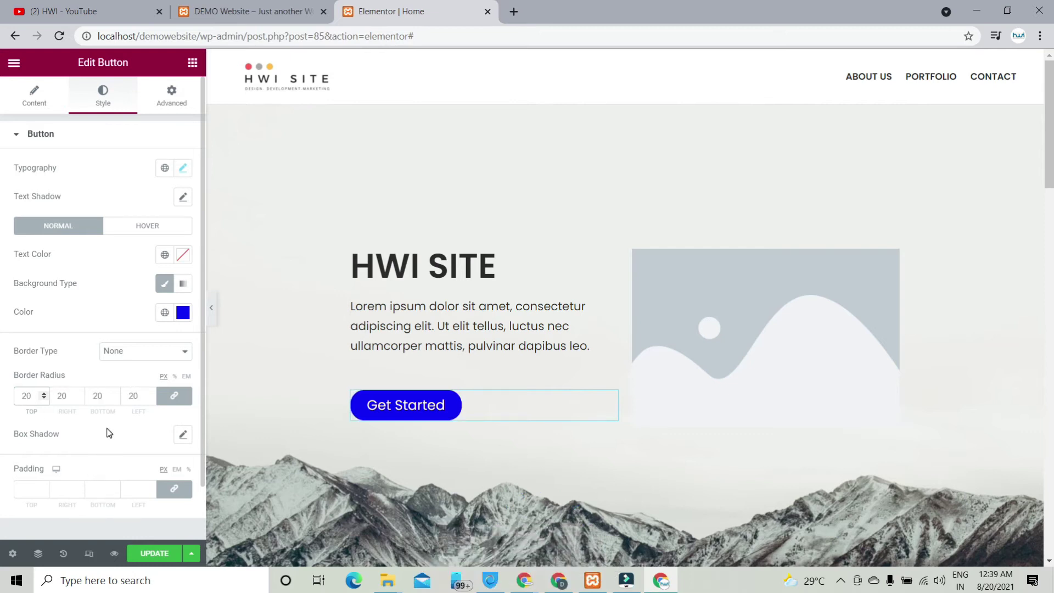
scroll(104, 430, down, 2)
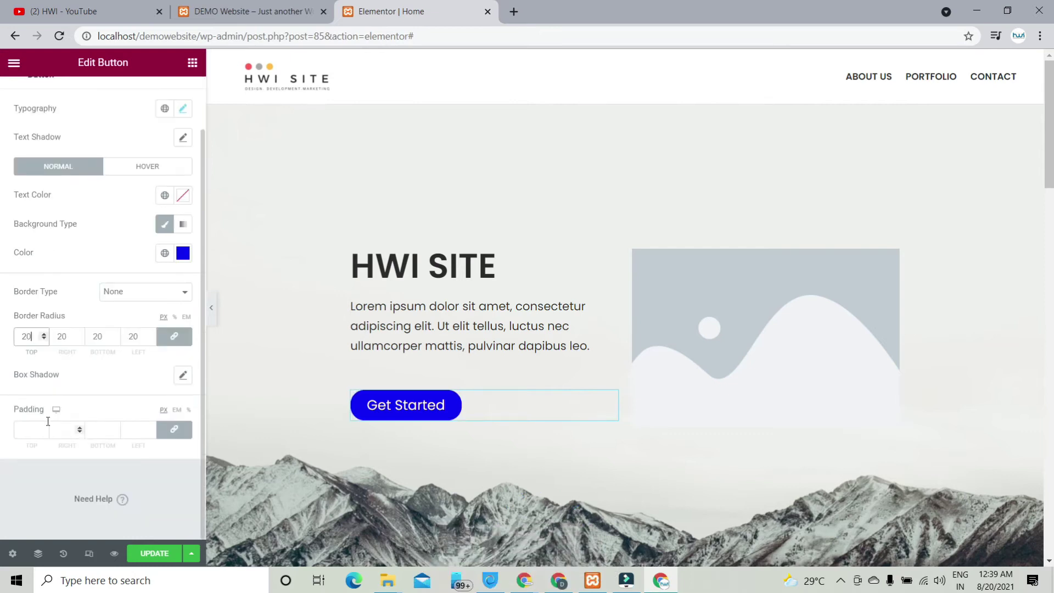
click(184, 377)
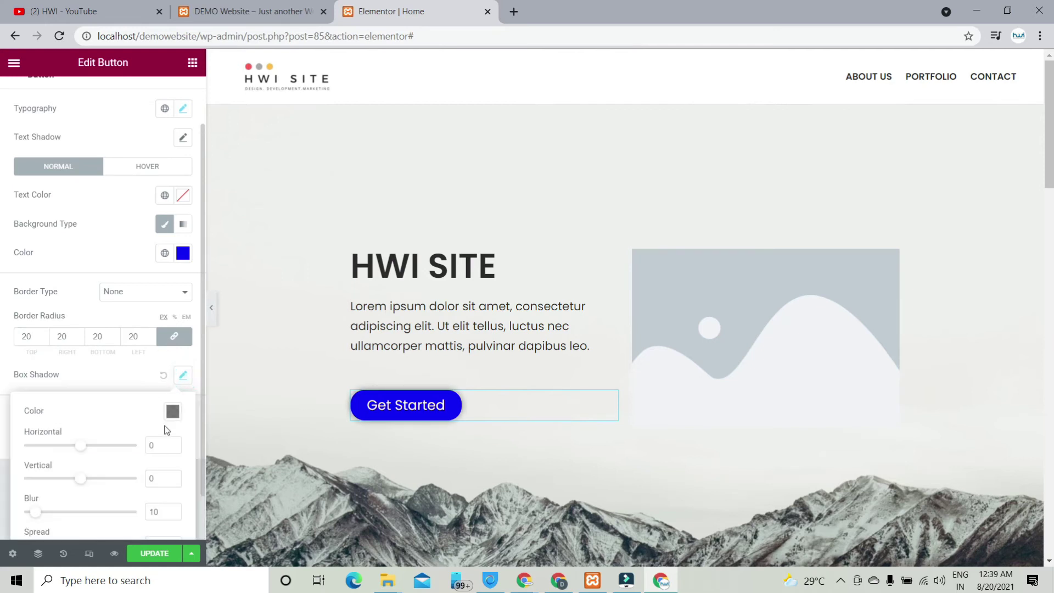
click(116, 379)
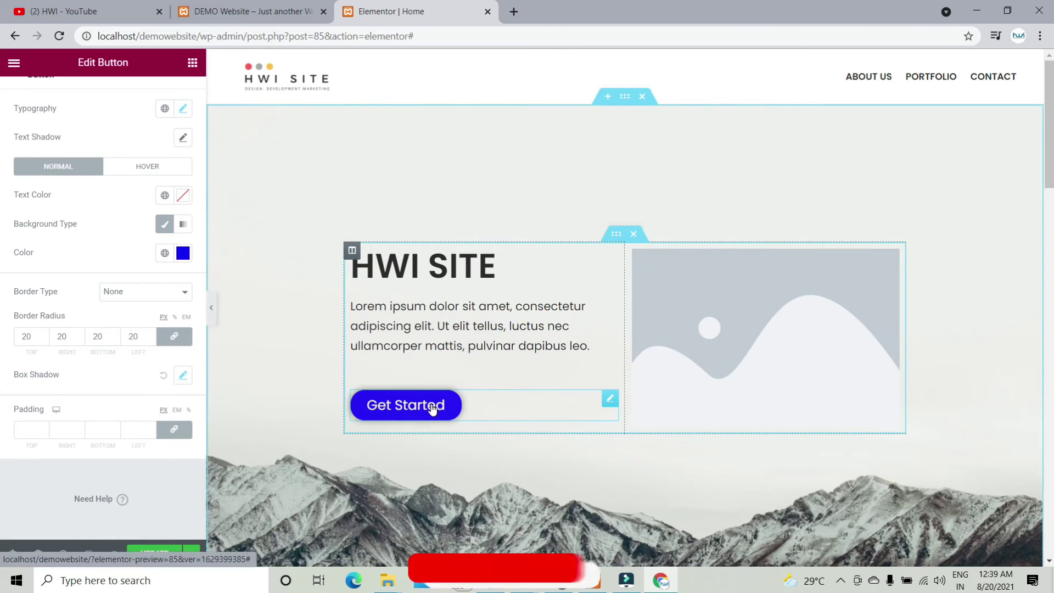
click(439, 319)
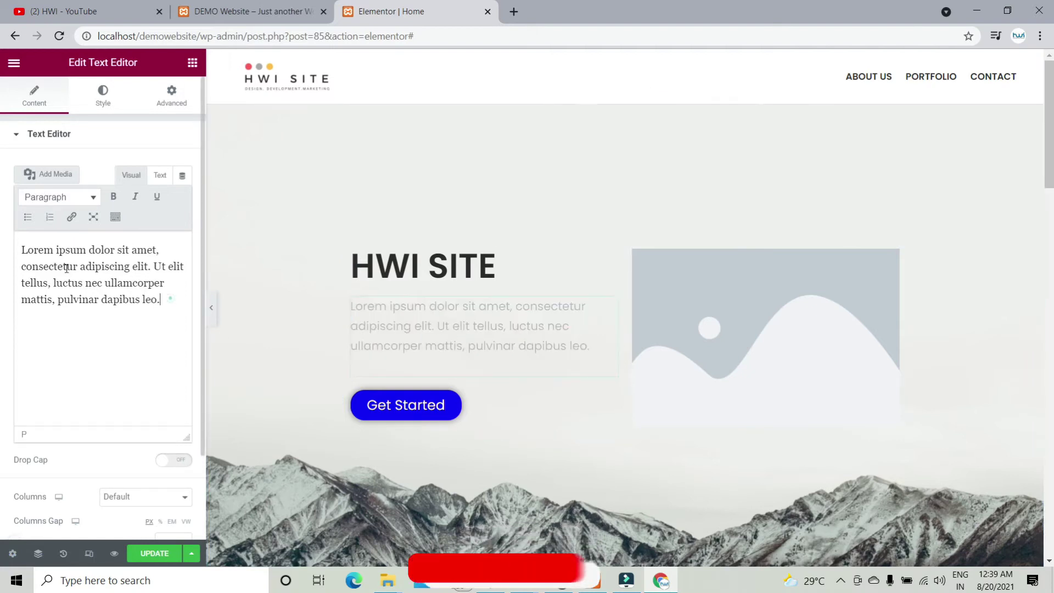
Step: Colour the HWI SITE heading bright magenta (#FD00BF)
drag(162, 299, 2, 229)
click(448, 269)
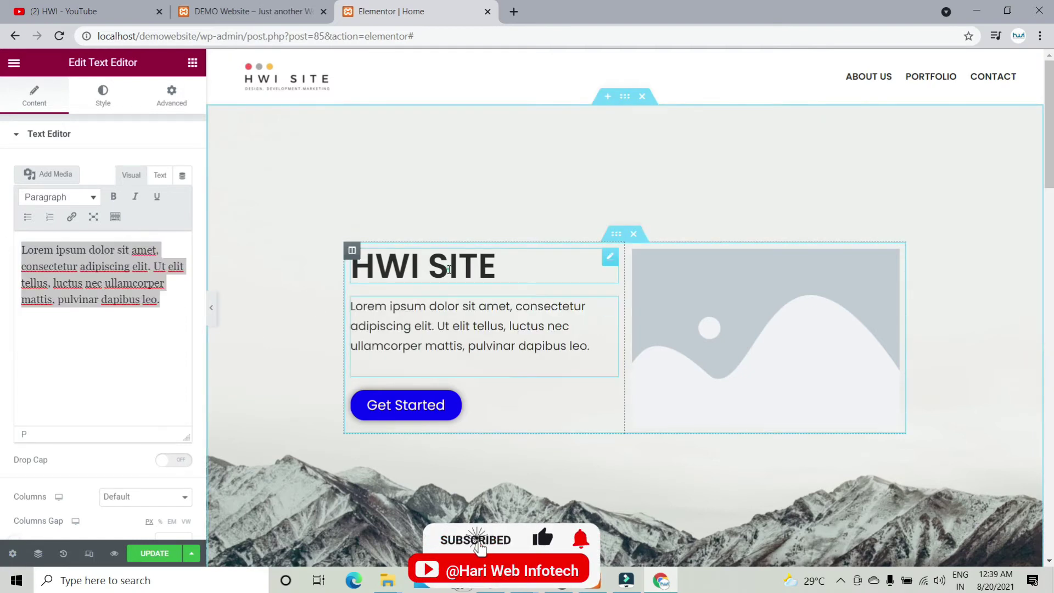
click(102, 99)
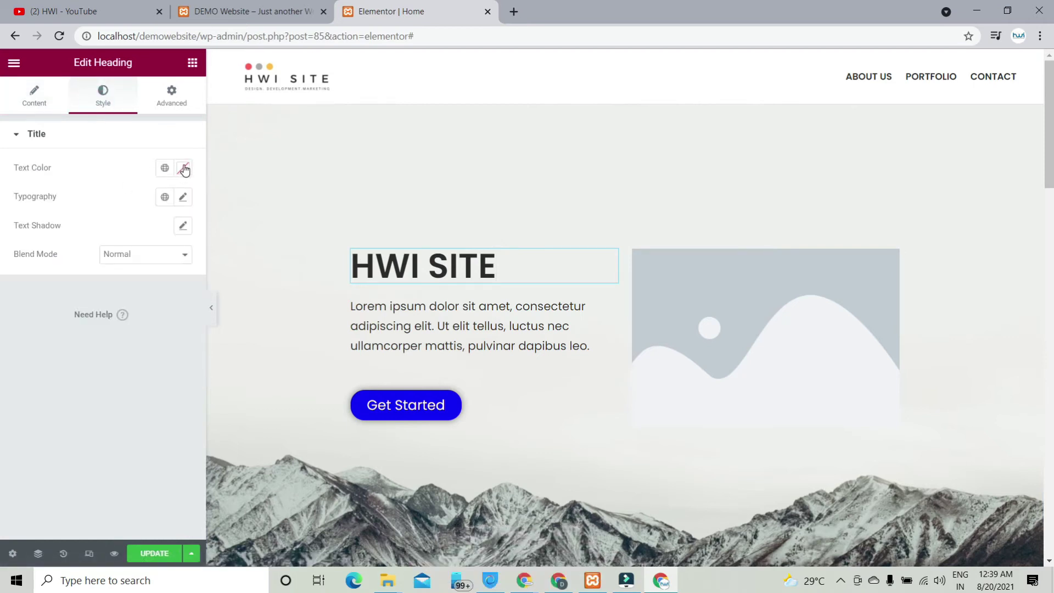
click(183, 168)
drag(158, 236, 126, 288)
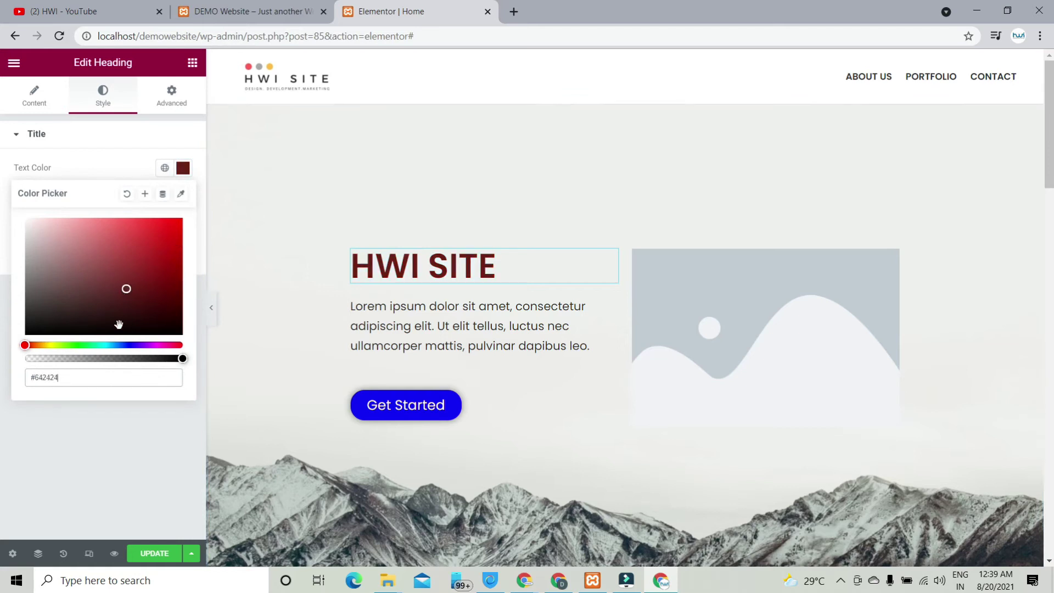
click(77, 344)
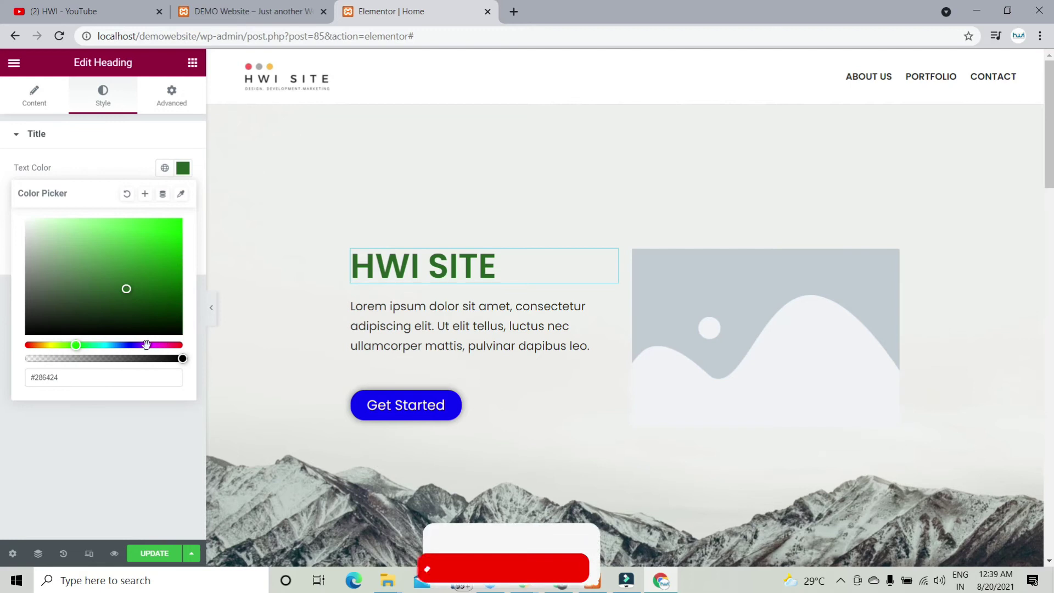
mouse_move(165, 345)
mouse_down()
mouse_move(146, 345)
mouse_move(163, 345)
mouse_up()
drag(170, 253, 193, 221)
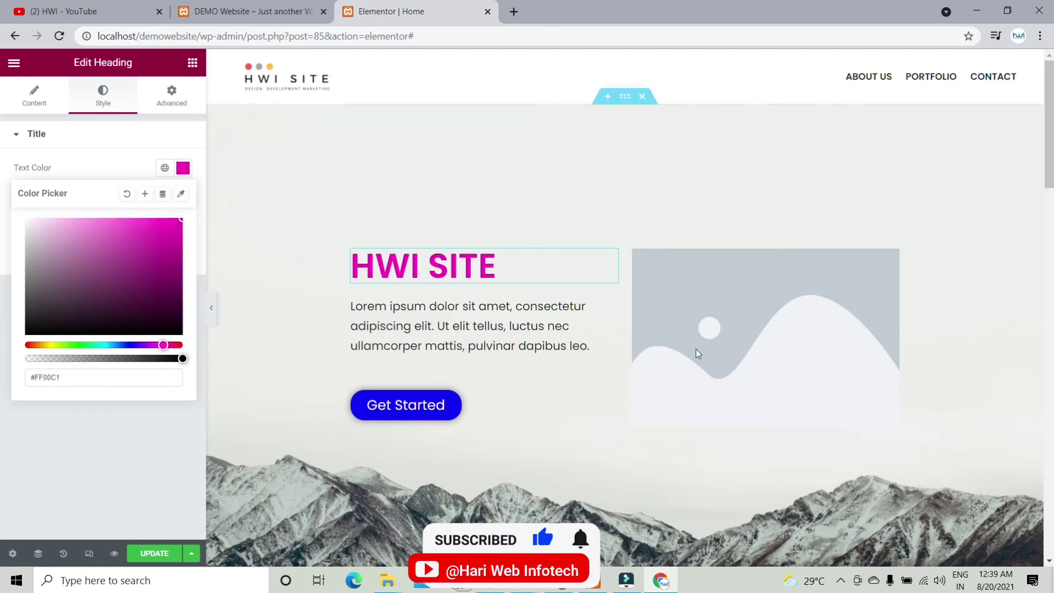
click(108, 145)
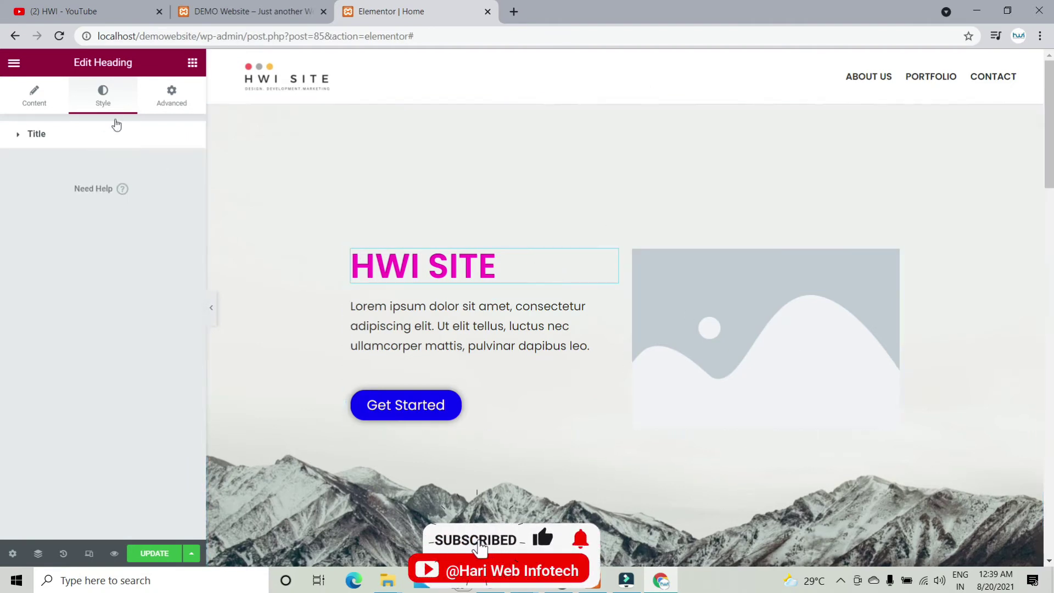
Step: Set the heading's typography font family to Akaya Telivigala
click(47, 134)
click(187, 197)
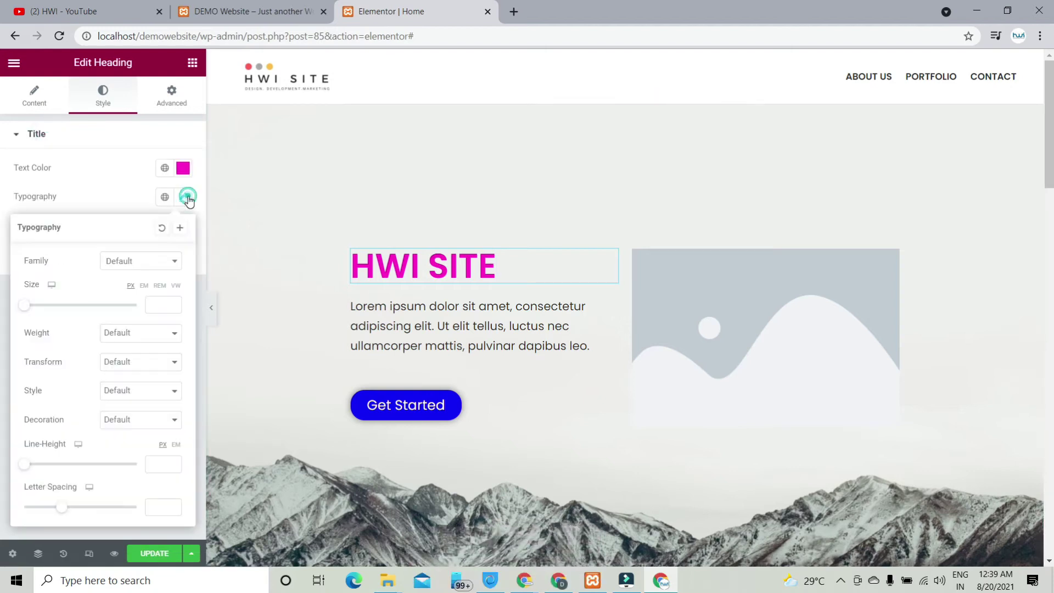
click(136, 267)
scroll(133, 350, down, 2)
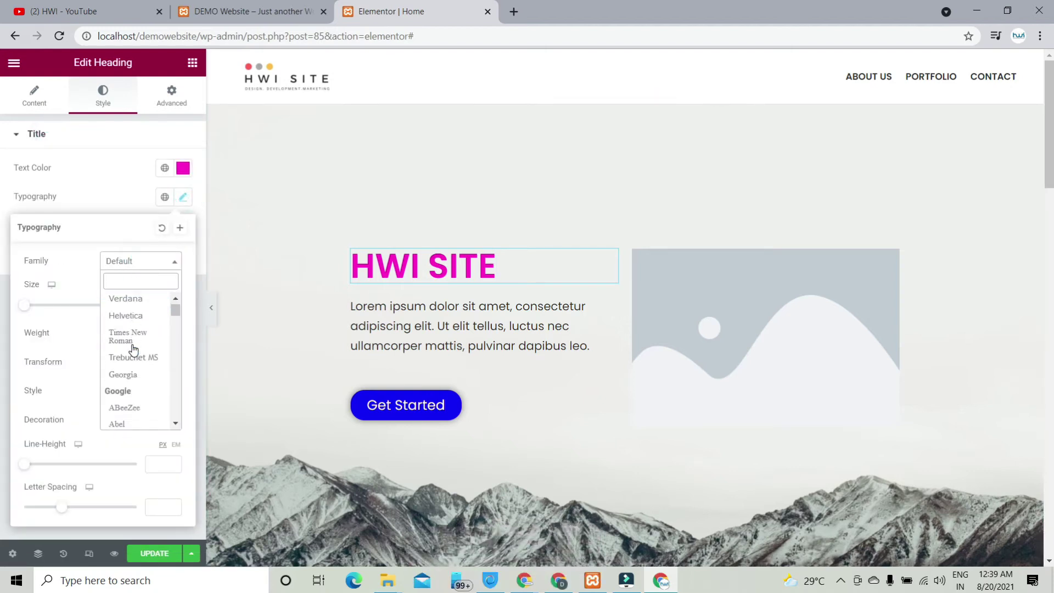
scroll(140, 406, down, 1)
scroll(139, 404, down, 3)
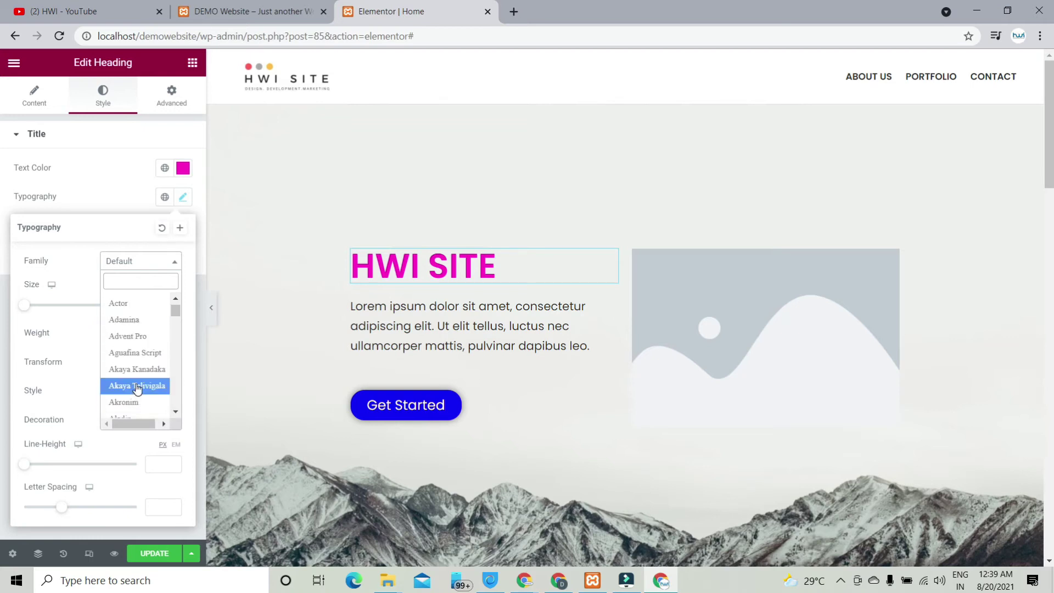
click(142, 352)
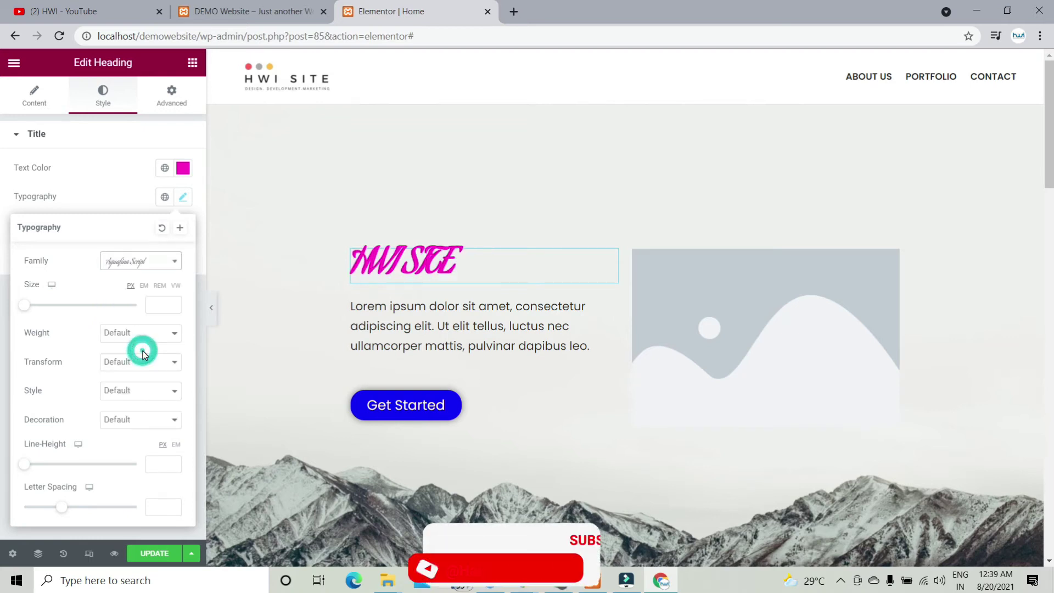
click(147, 261)
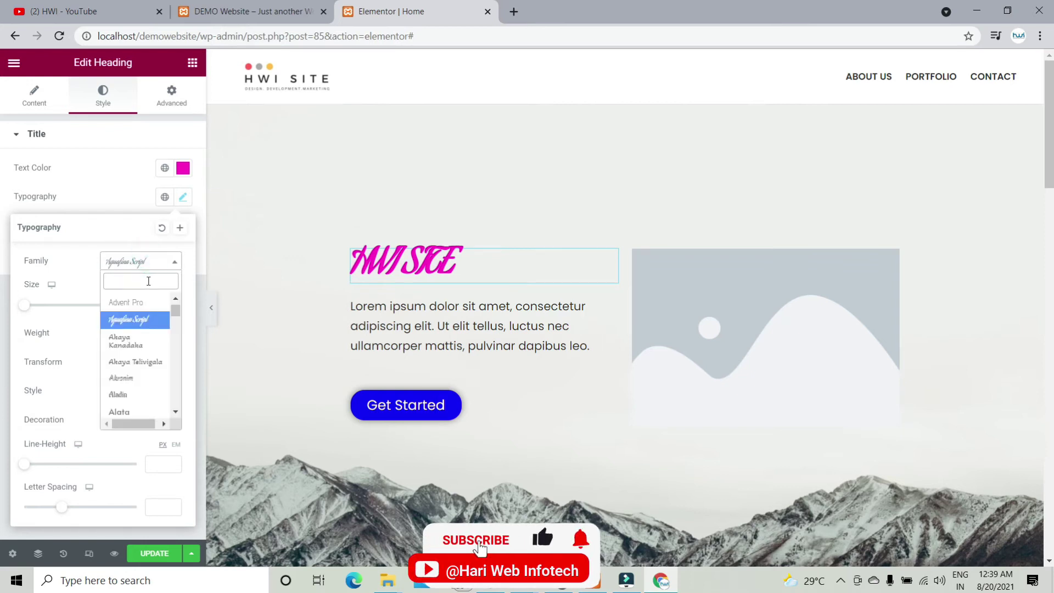
click(142, 363)
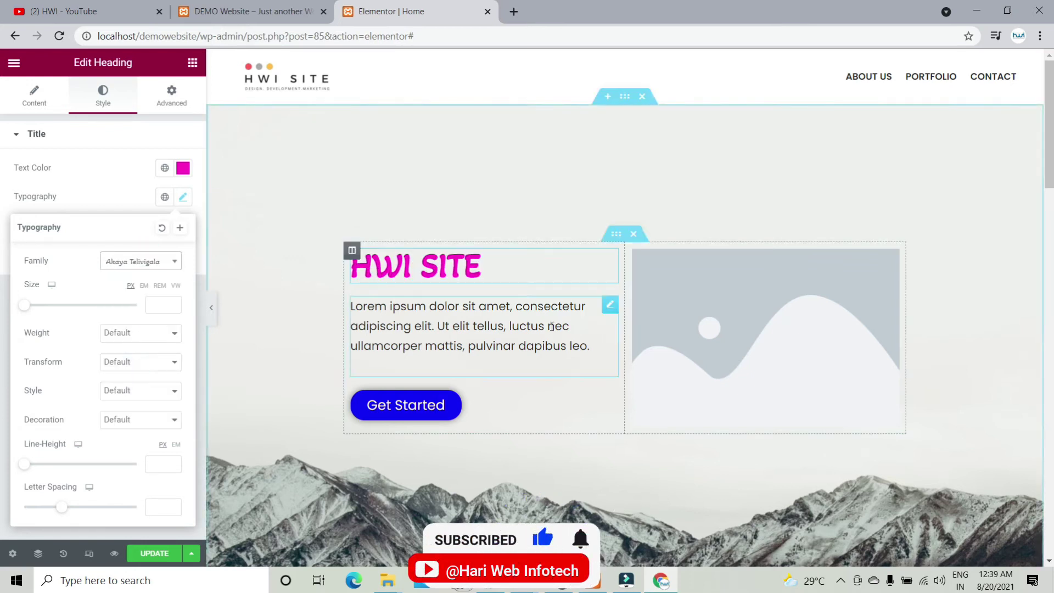
click(703, 299)
Step: Insert the office photo web-design-studio-06 at Large 1024 x 1024 into the right-column image
click(99, 204)
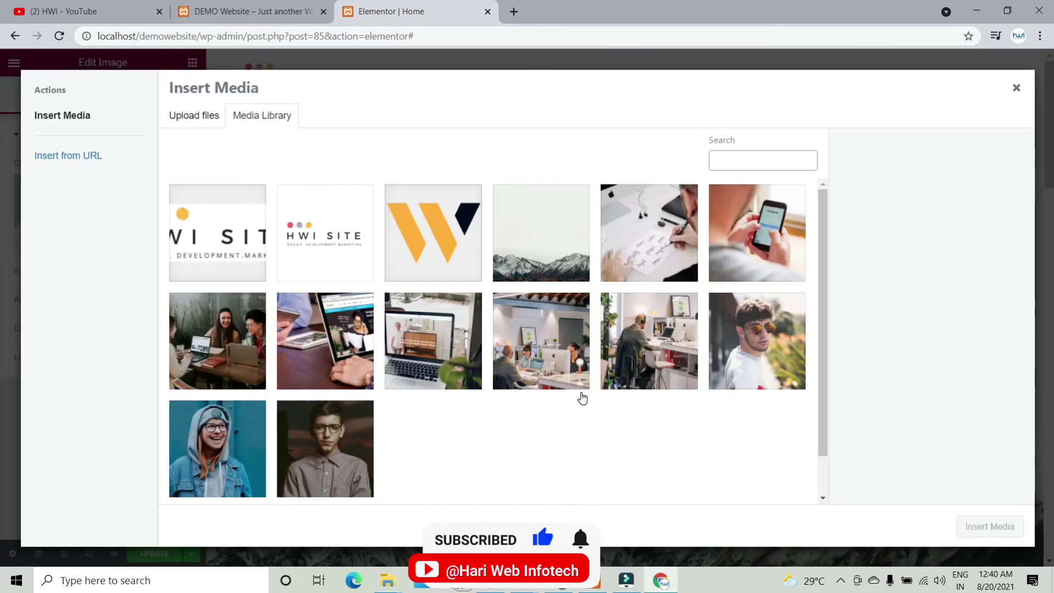
click(541, 357)
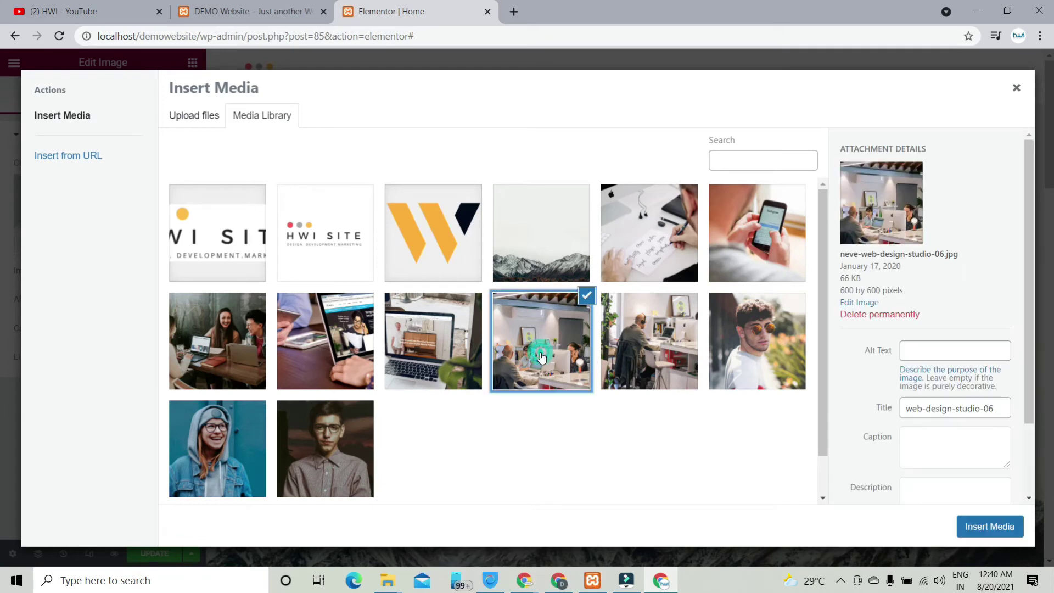
click(982, 528)
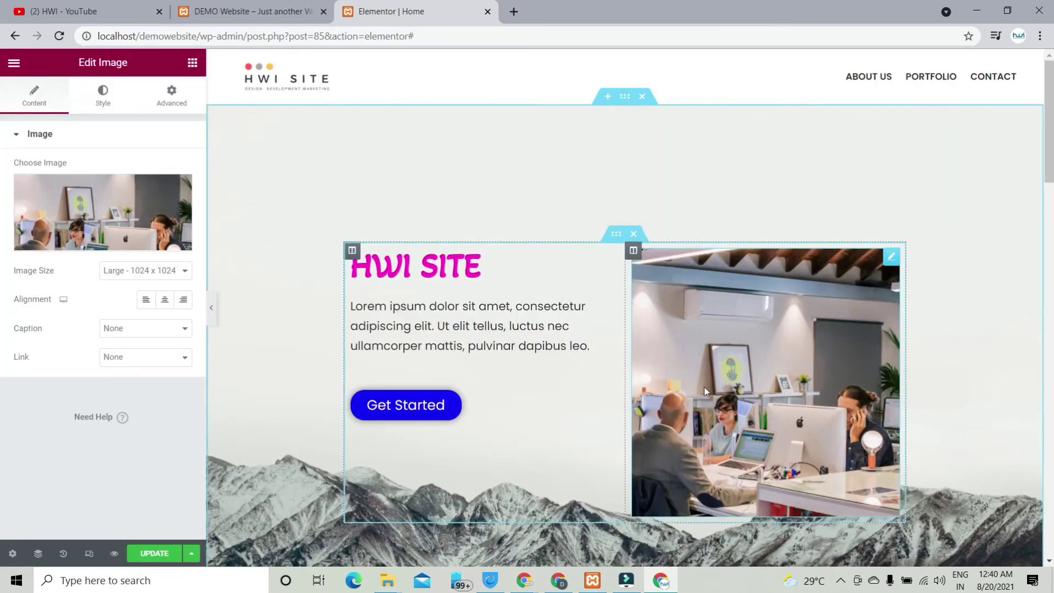
scroll(876, 390, down, 1)
scroll(856, 406, down, 5)
scroll(809, 394, up, 5)
scroll(785, 398, down, 1)
scroll(785, 396, down, 3)
scroll(783, 396, up, 4)
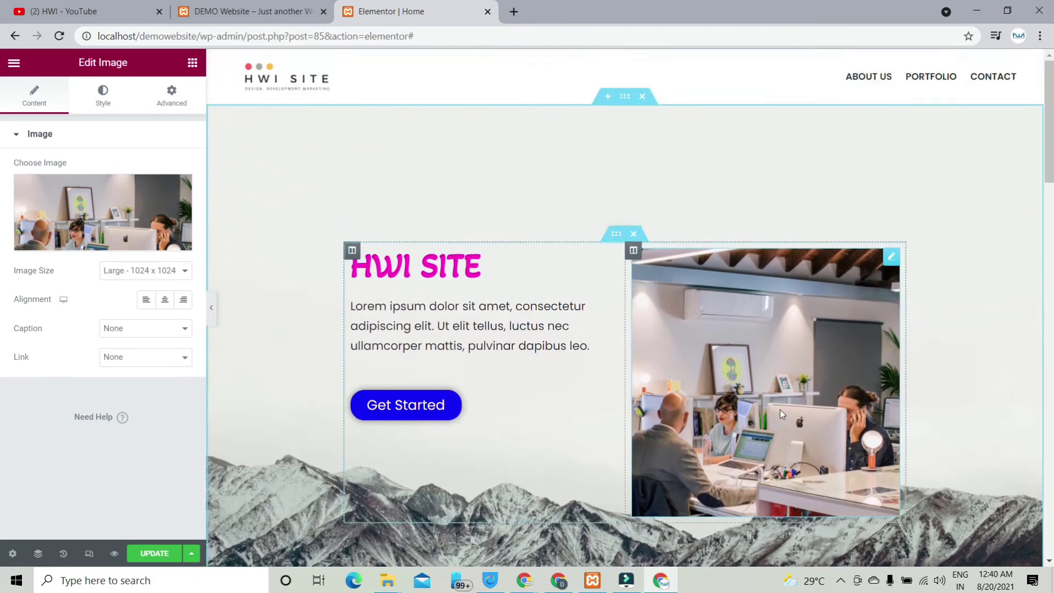
click(766, 350)
Step: Set the office photo's Width and Max Width both to 76 in its Style settings
click(105, 96)
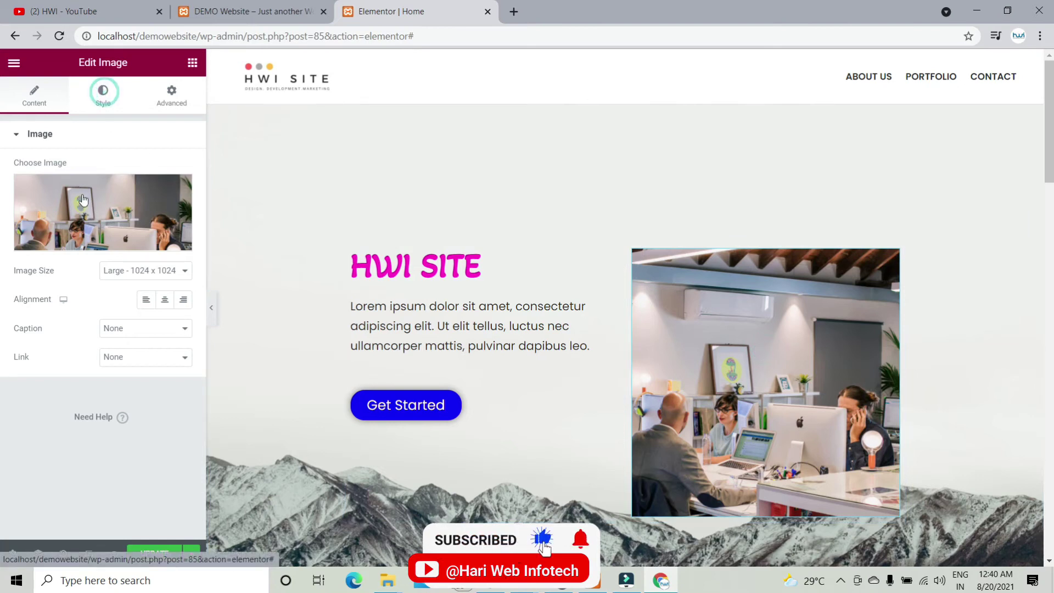
drag(16, 186, 116, 199)
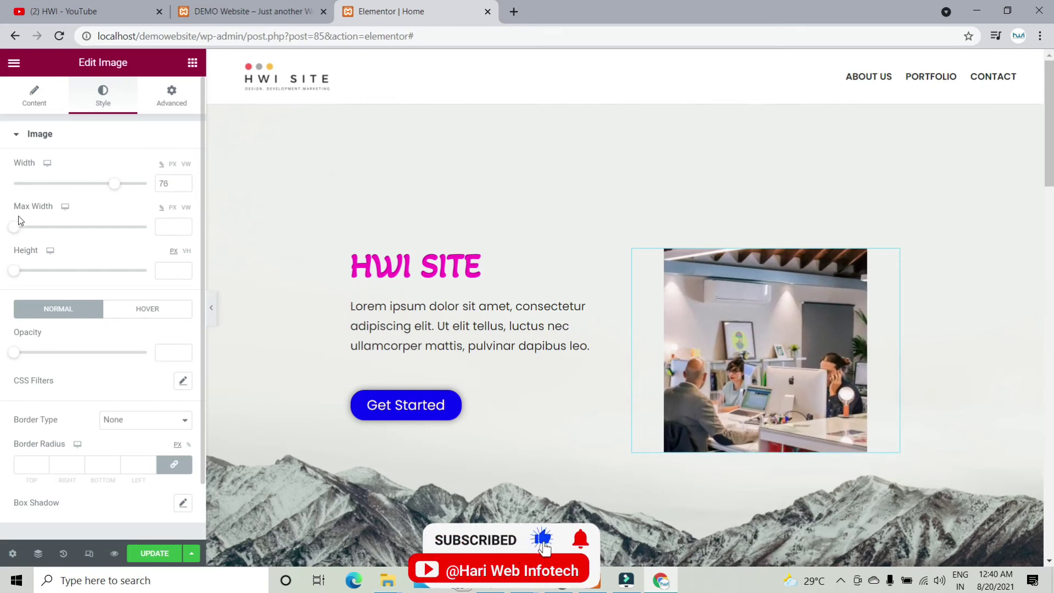
drag(42, 229, 116, 225)
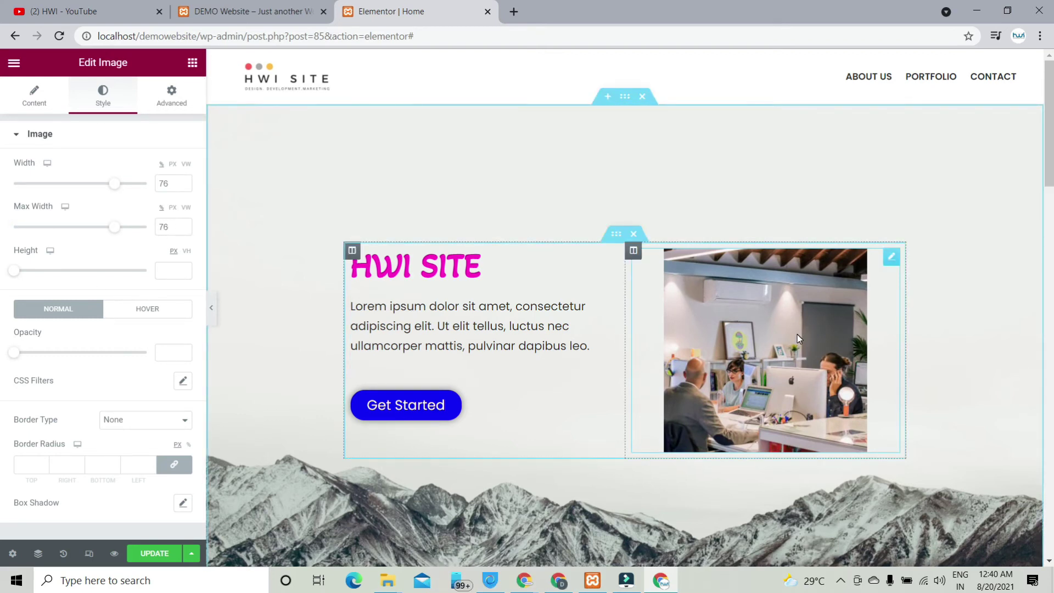
scroll(797, 334, down, 4)
scroll(797, 334, up, 4)
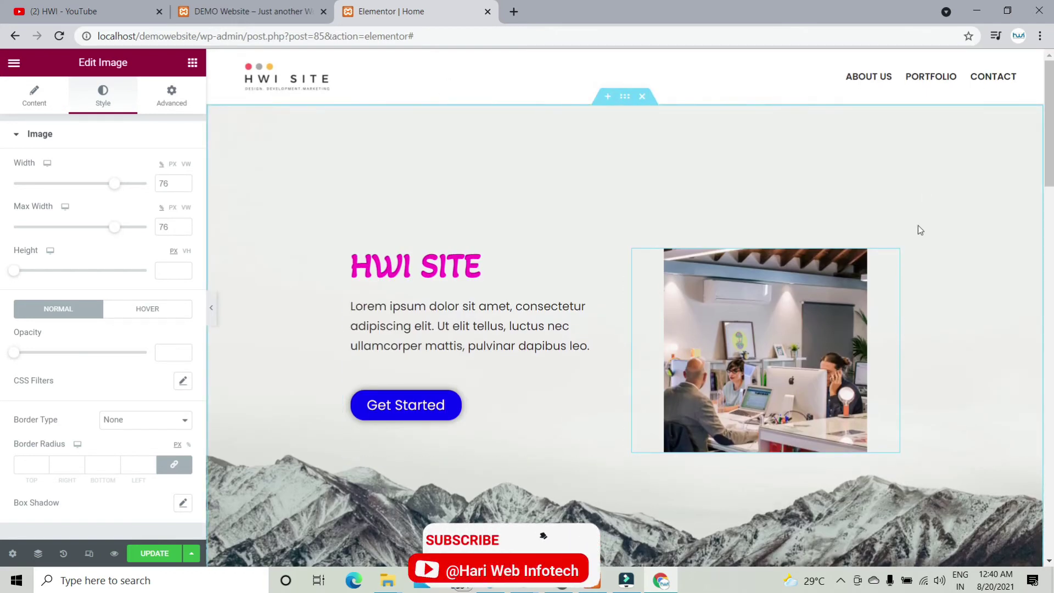
scroll(918, 225, down, 5)
scroll(918, 225, down, 4)
scroll(774, 247, down, 3)
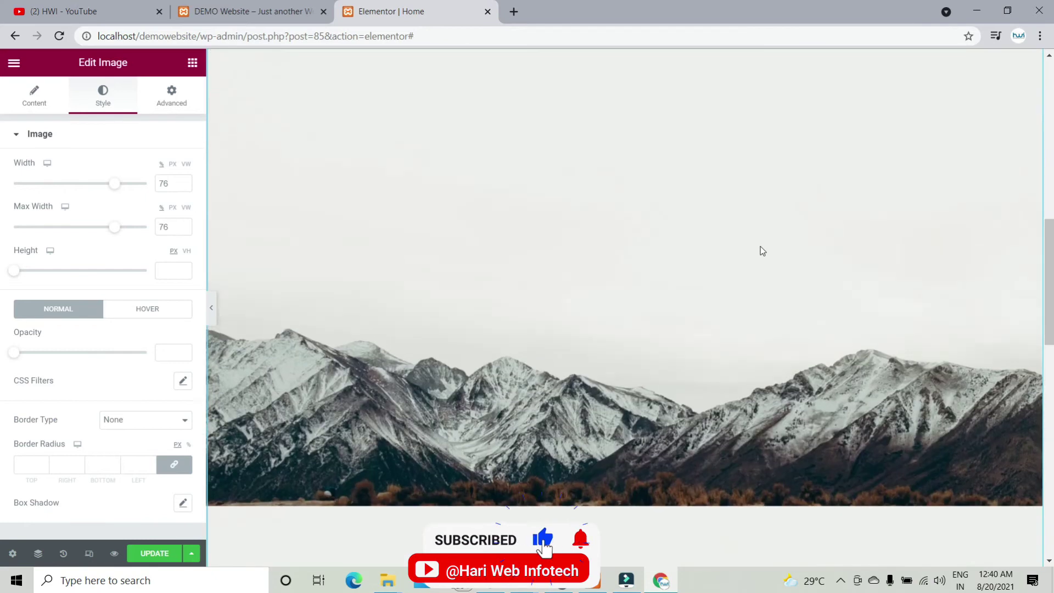
scroll(762, 249, up, 4)
scroll(593, 293, up, 5)
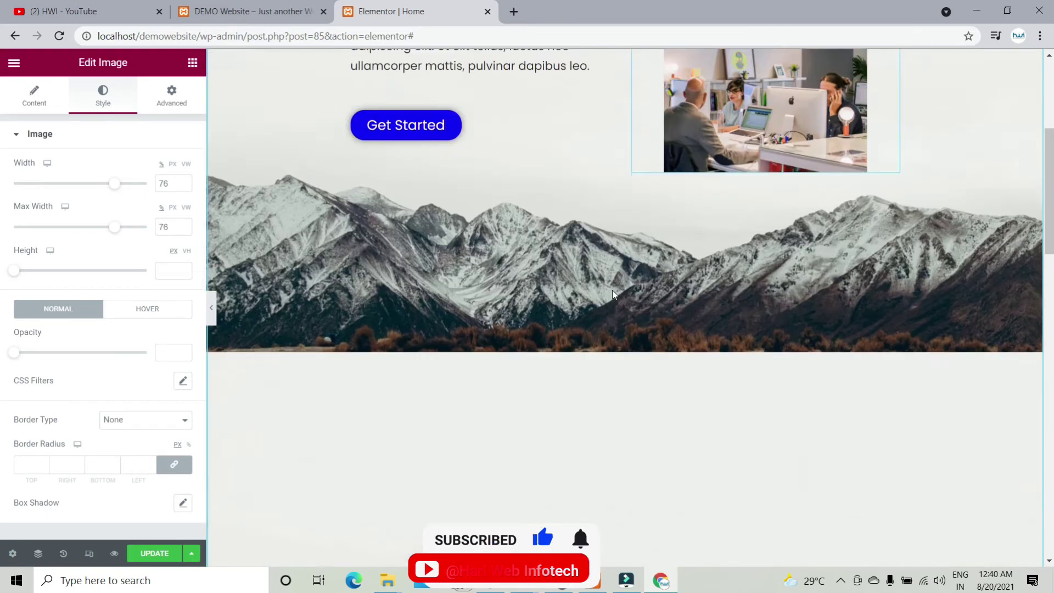
scroll(615, 299, down, 7)
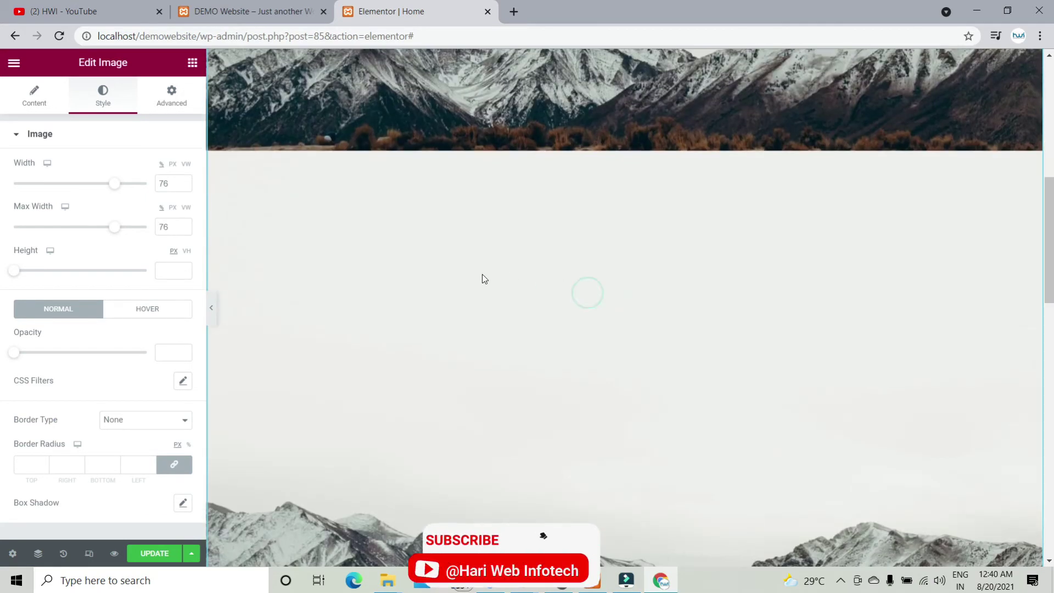
scroll(486, 307, up, 4)
scroll(489, 305, up, 2)
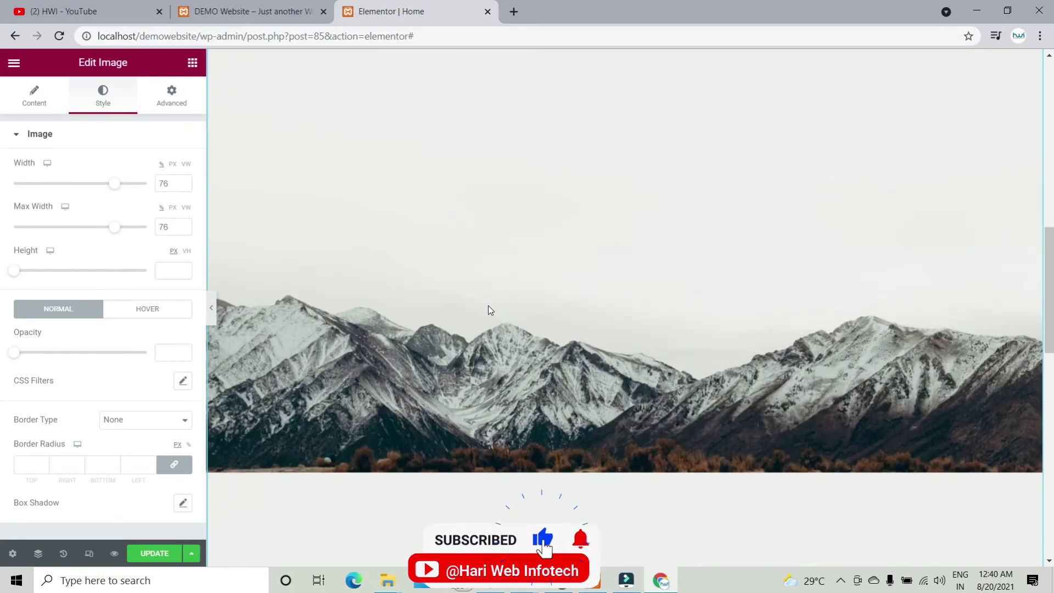
scroll(489, 306, down, 5)
scroll(488, 308, up, 8)
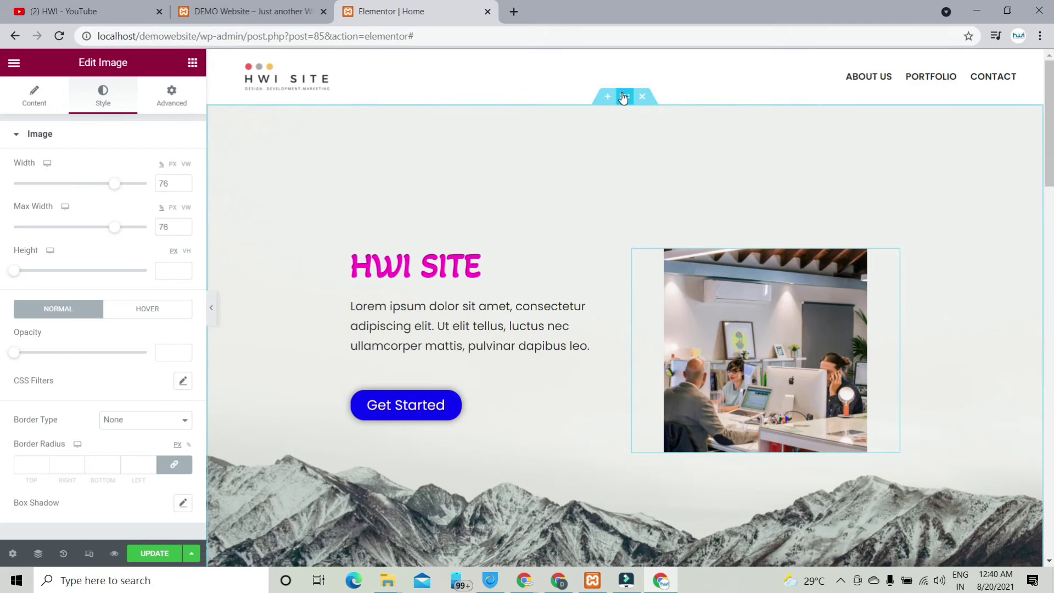
Step: Set the hero section's bottom padding to 200 so the mountain background shows below
click(623, 97)
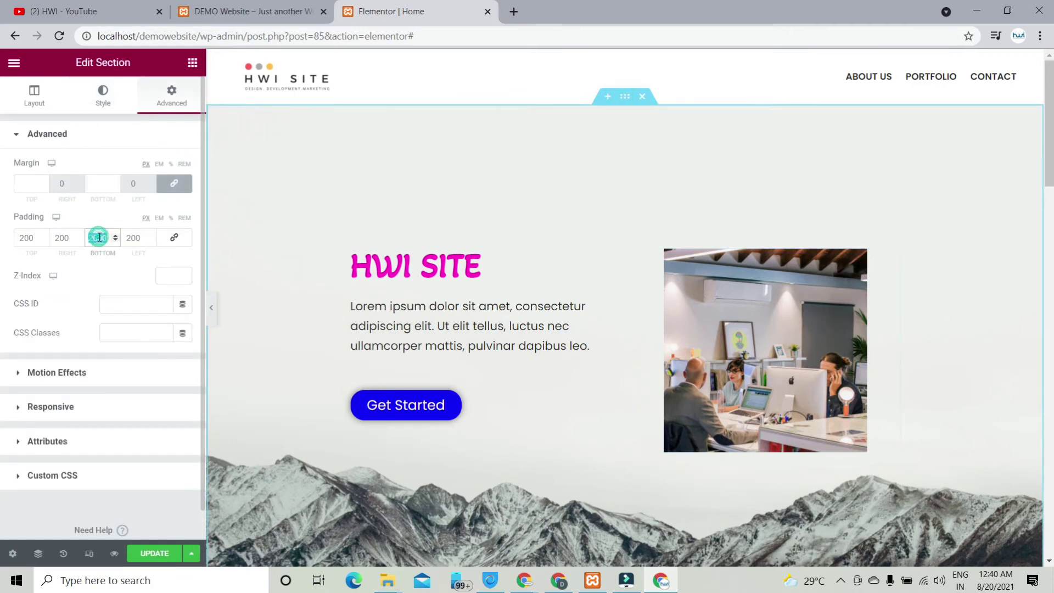
text(0)
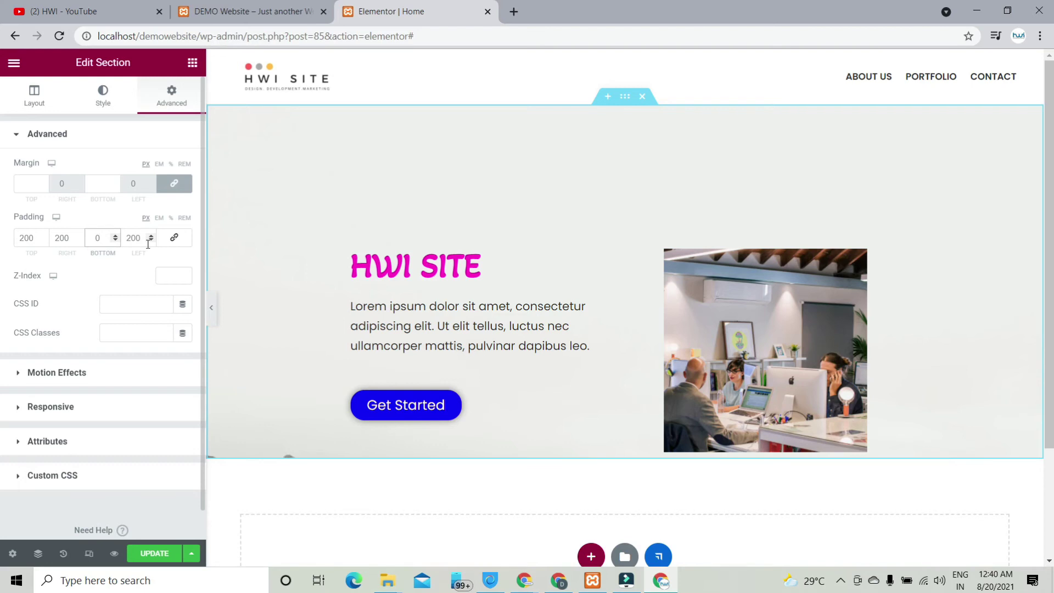
text(10)
key(BackSpace)
key(BackSpace)
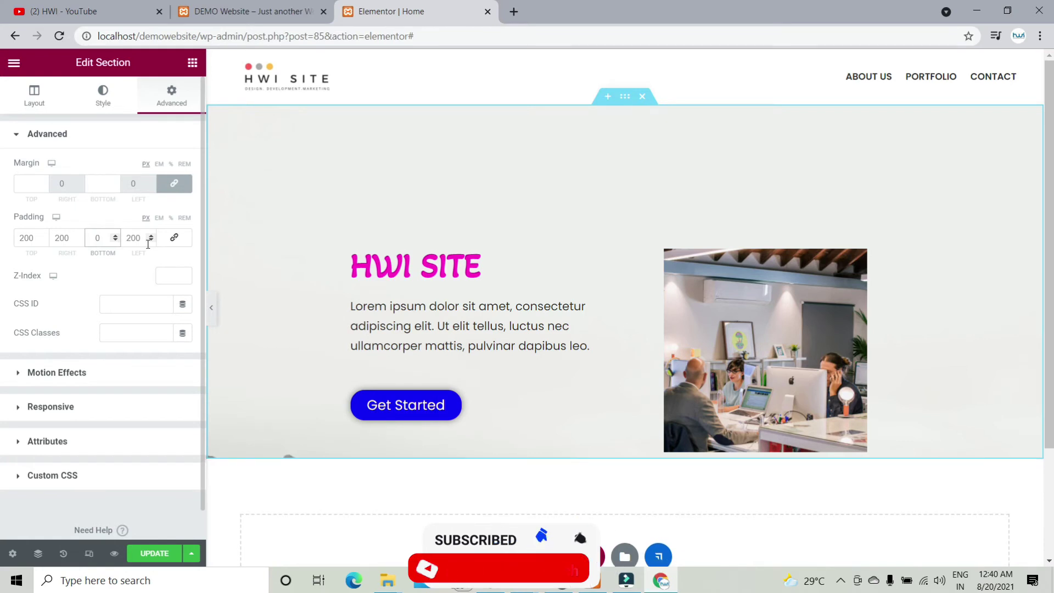
text(10)
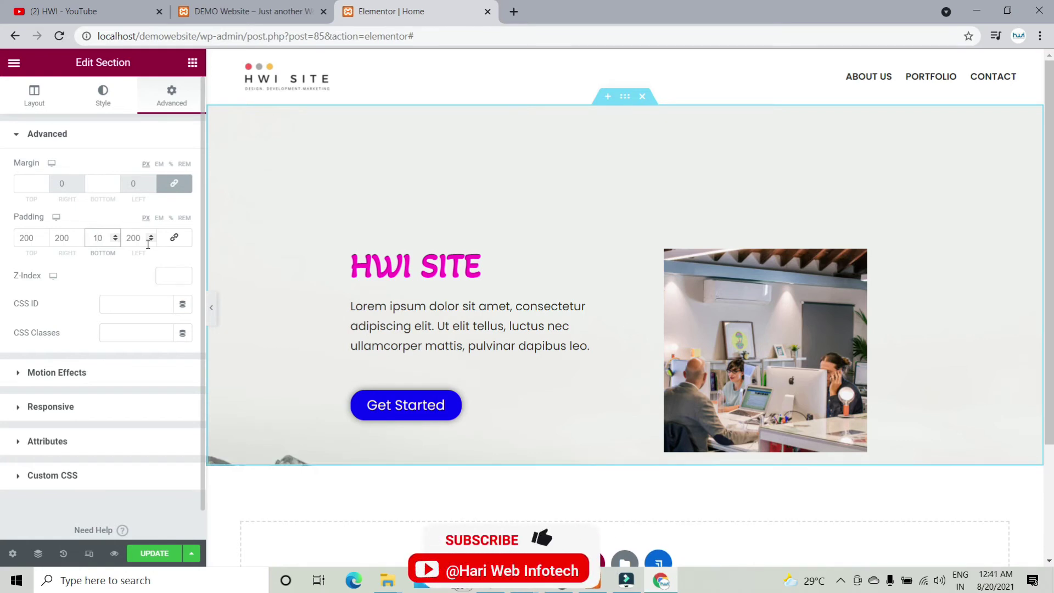
text(2)
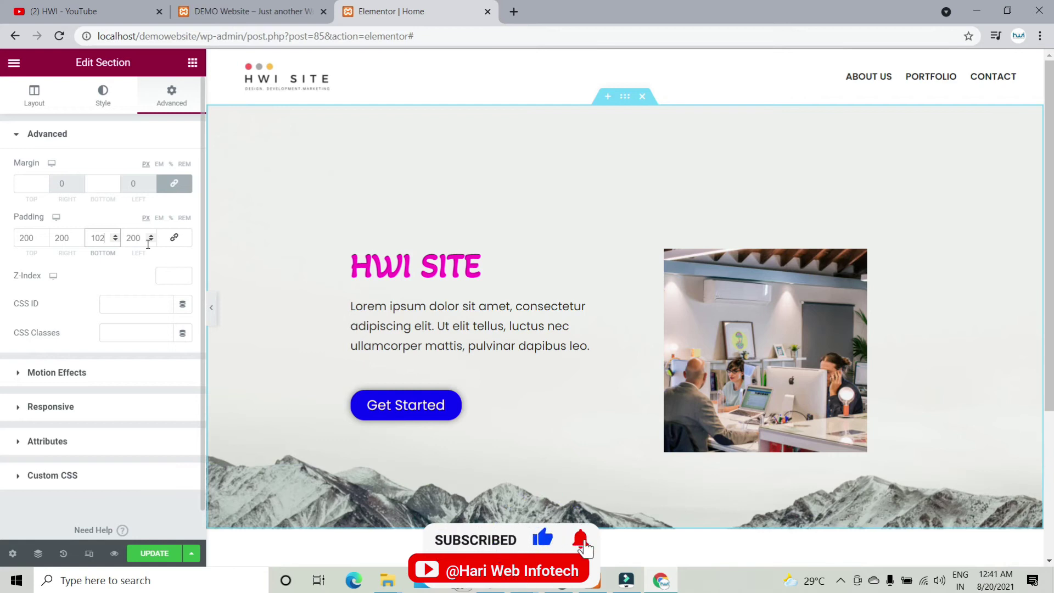
key(BackSpace)
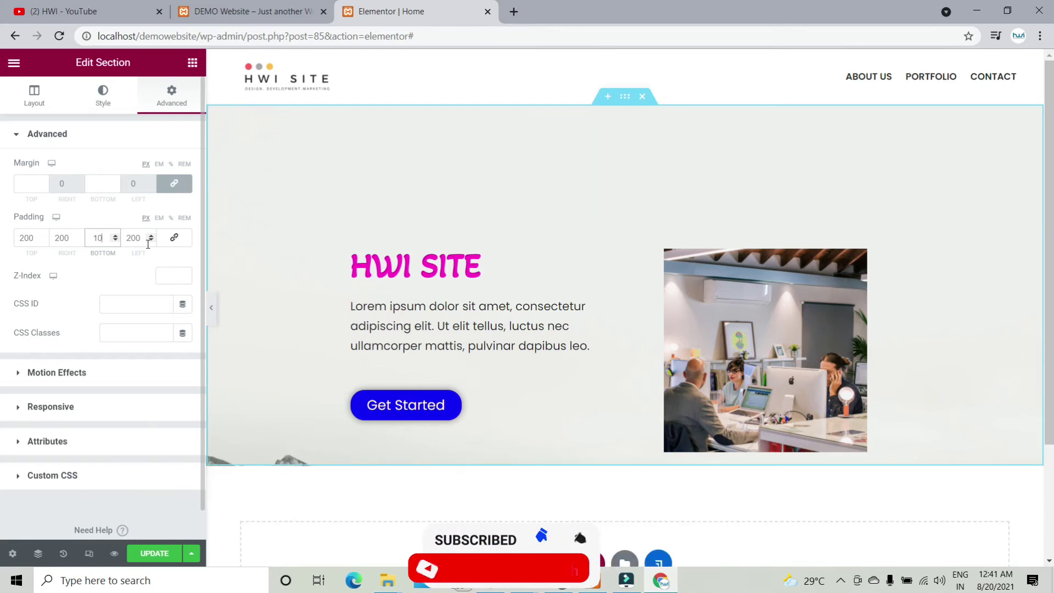
key(BackSpace)
text(20)
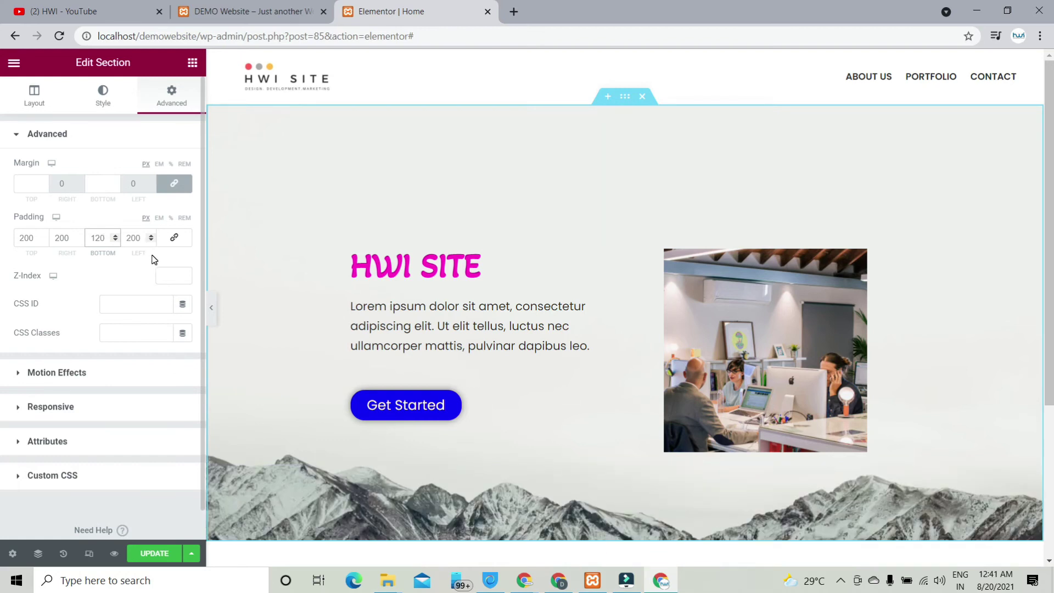
key(BackSpace)
key(BackSpace)
key(BackSpace)
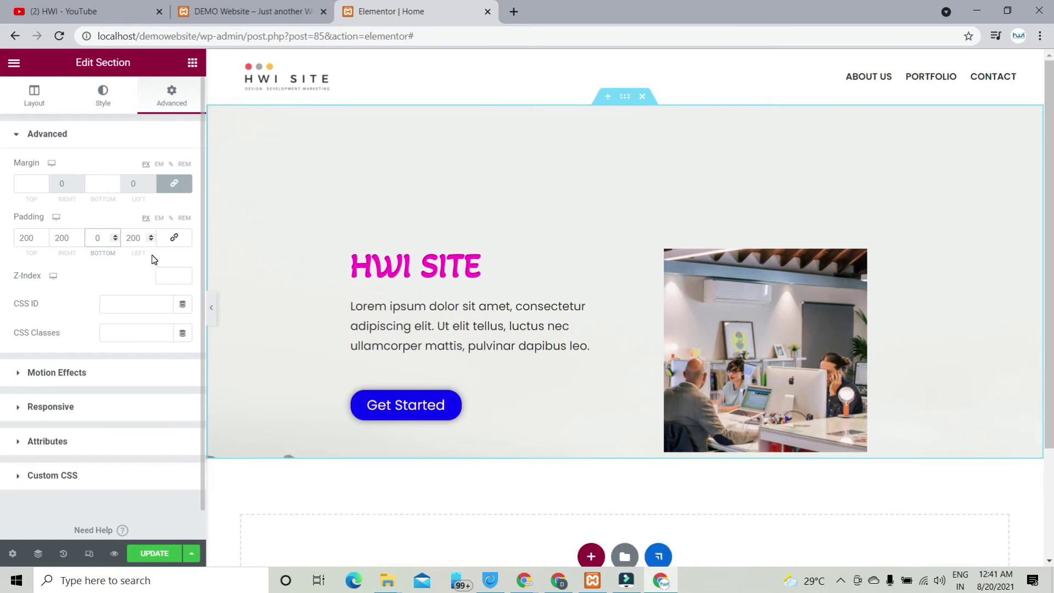
text(200)
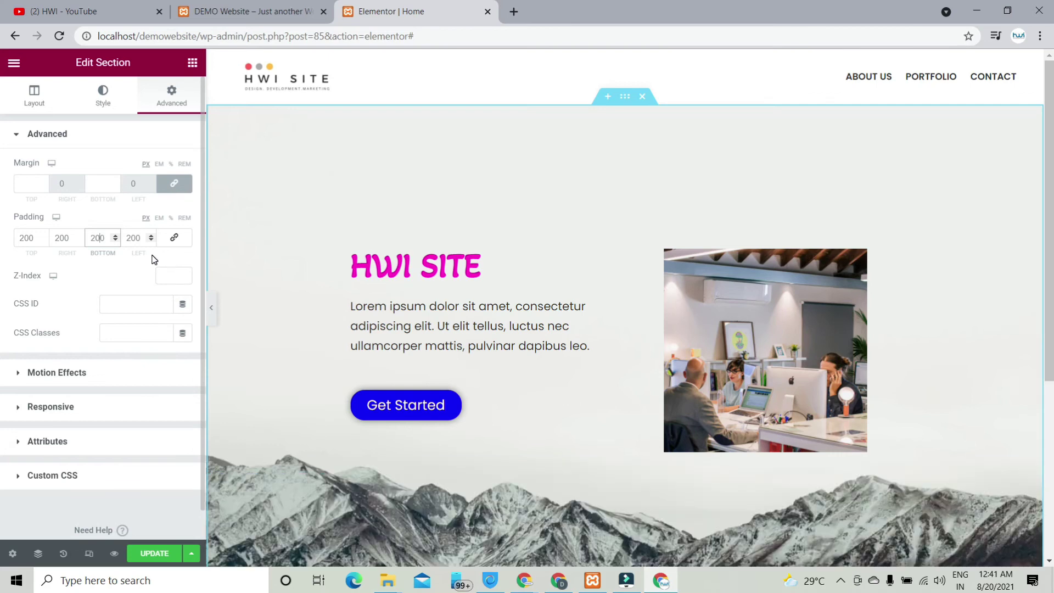
scroll(652, 321, down, 5)
scroll(612, 337, up, 5)
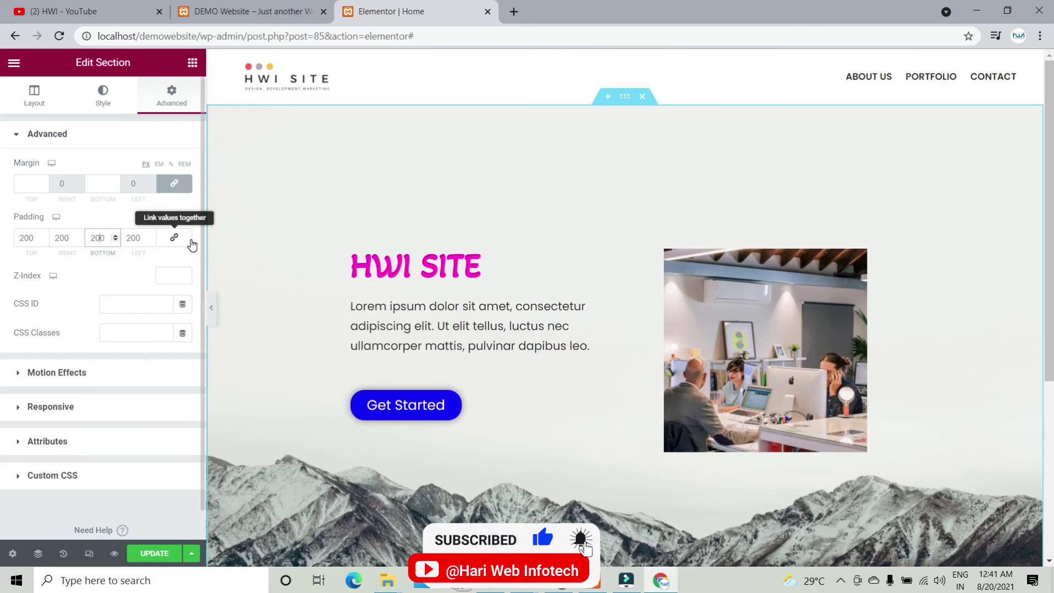
scroll(643, 348, down, 5)
scroll(641, 353, up, 5)
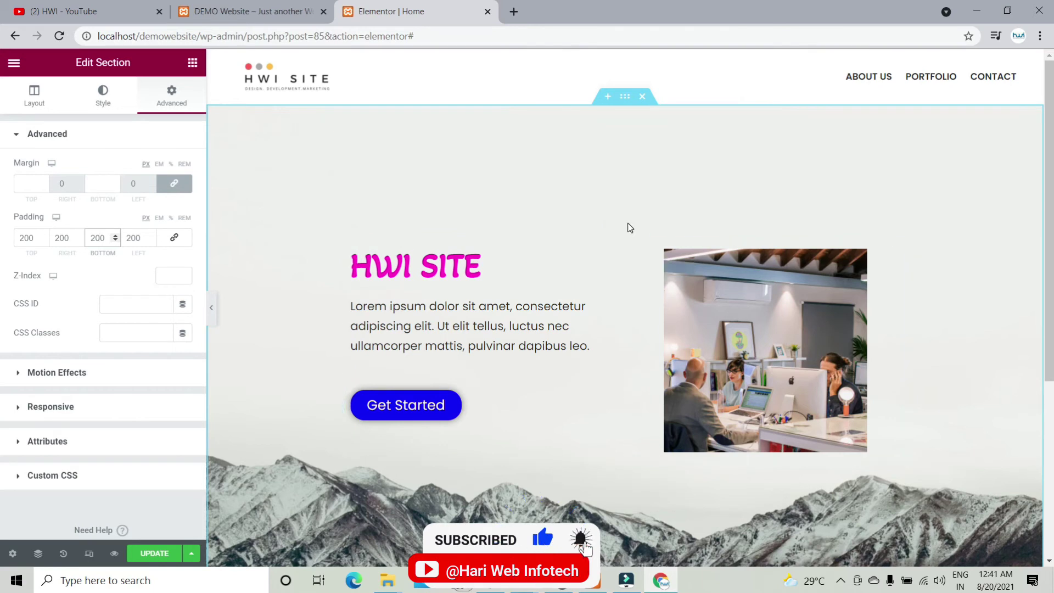
scroll(626, 225, down, 5)
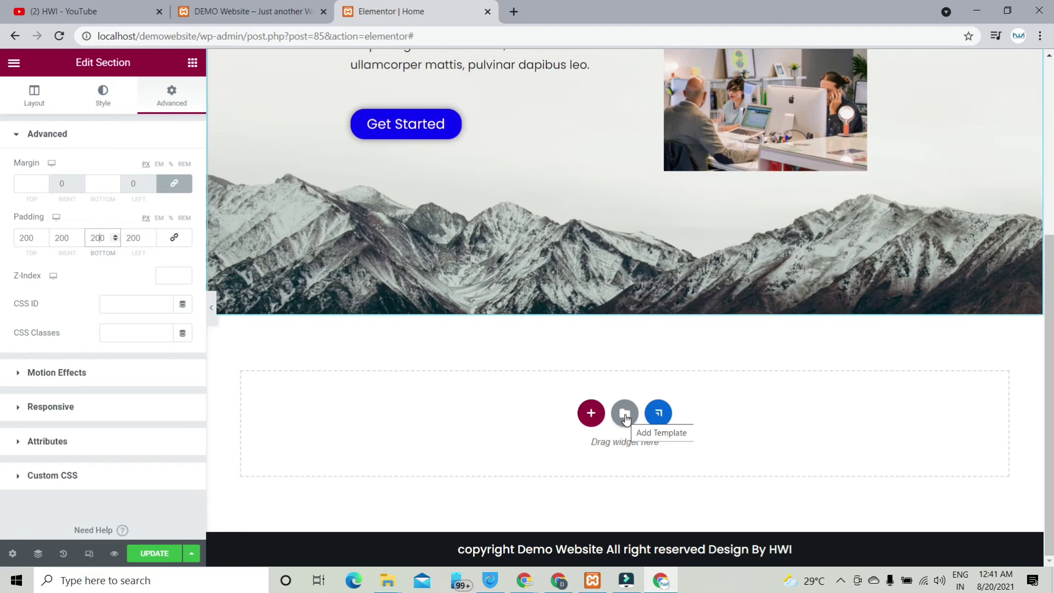
Step: Browse the template library's Blocks and insert the dark 'Company is a collective' block
click(624, 417)
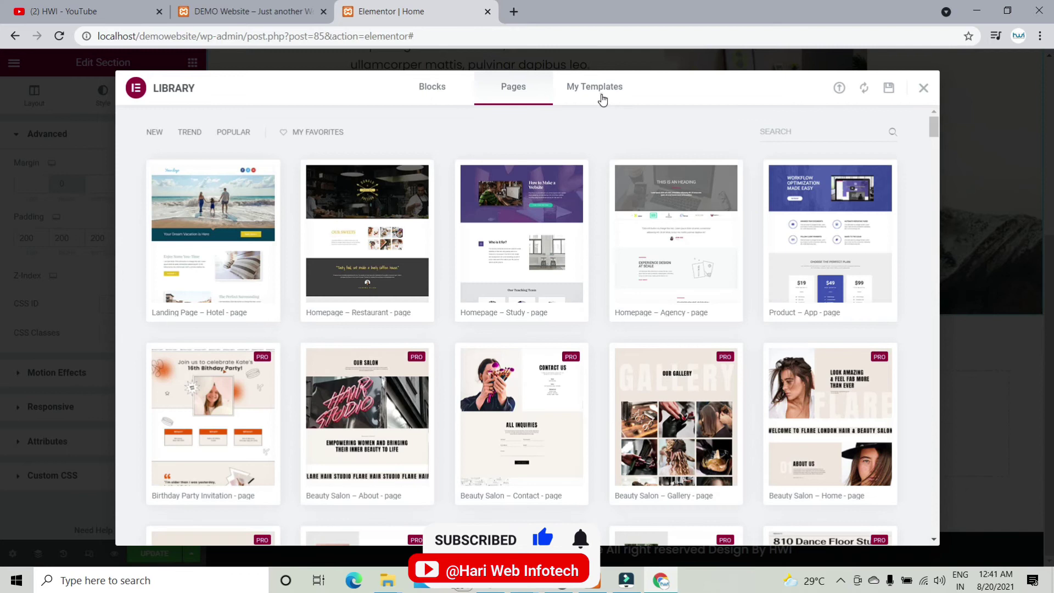
click(599, 91)
click(520, 88)
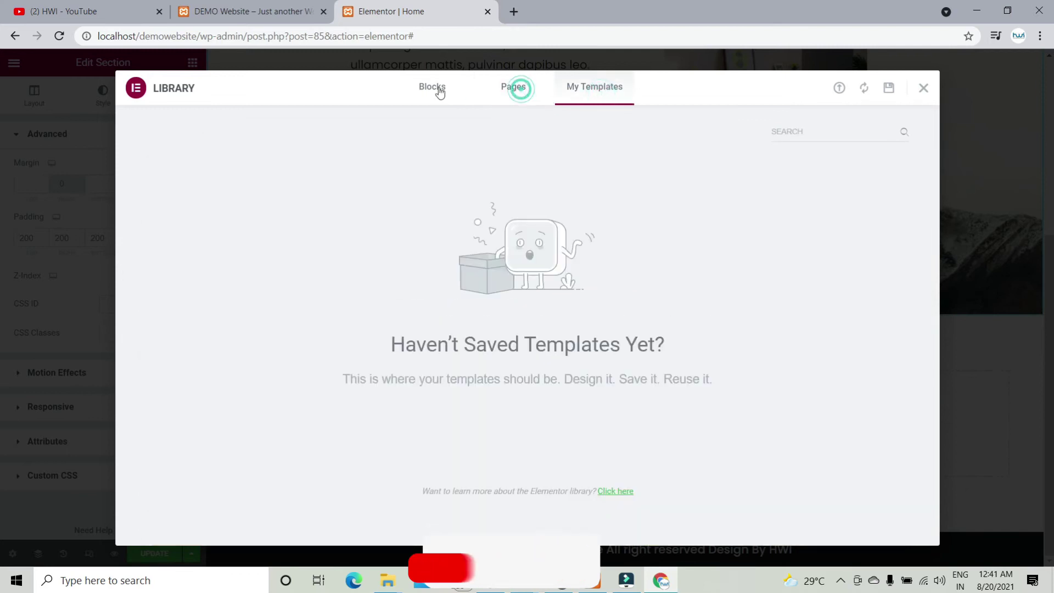
click(426, 87)
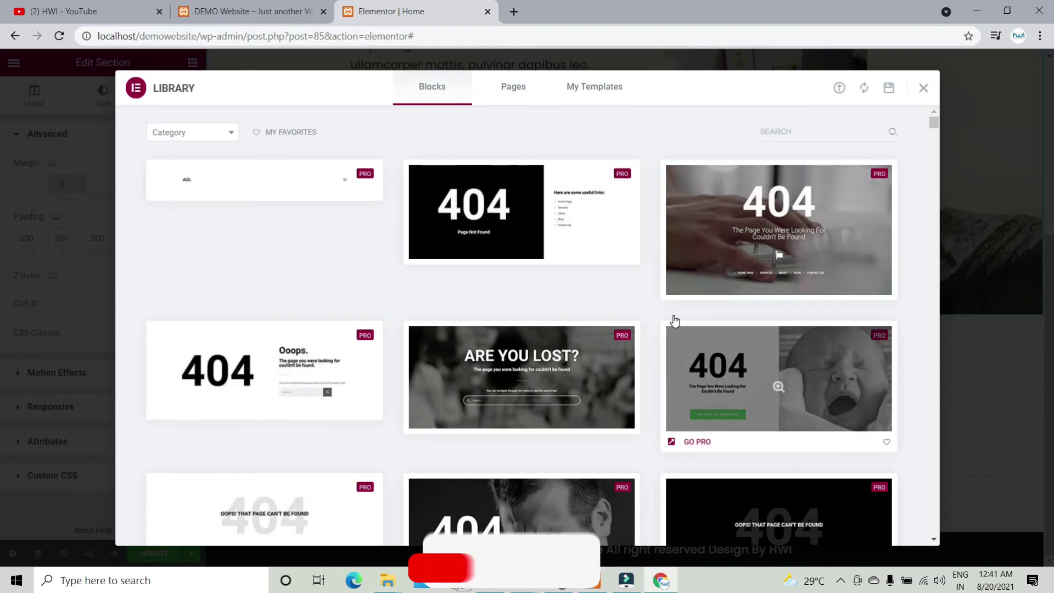
scroll(617, 307, down, 8)
scroll(617, 307, down, 1)
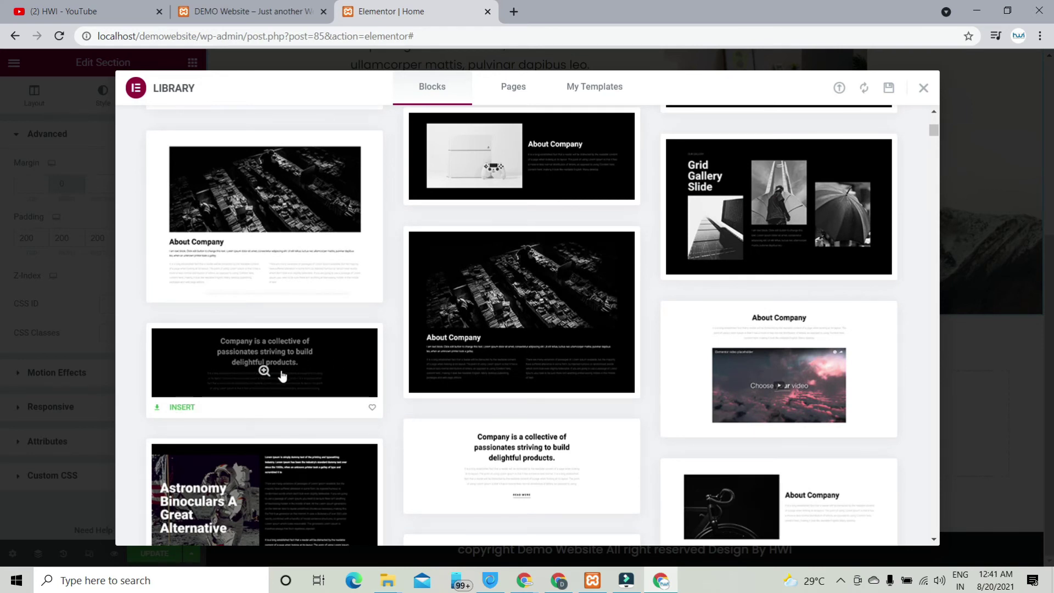
click(185, 409)
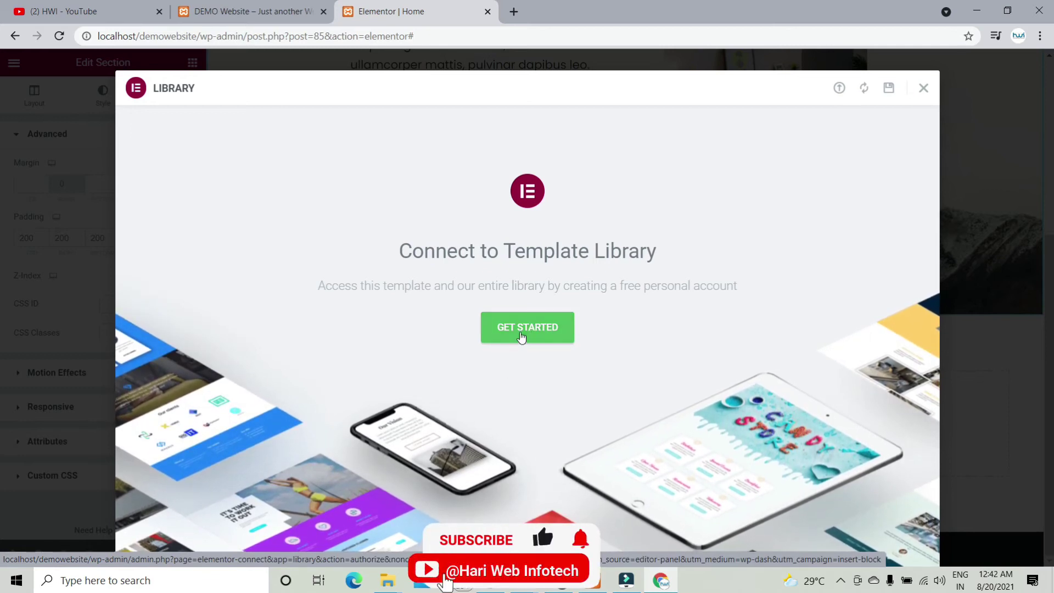
Step: Start connecting to the template library and try logging in with the saved email and password
click(522, 335)
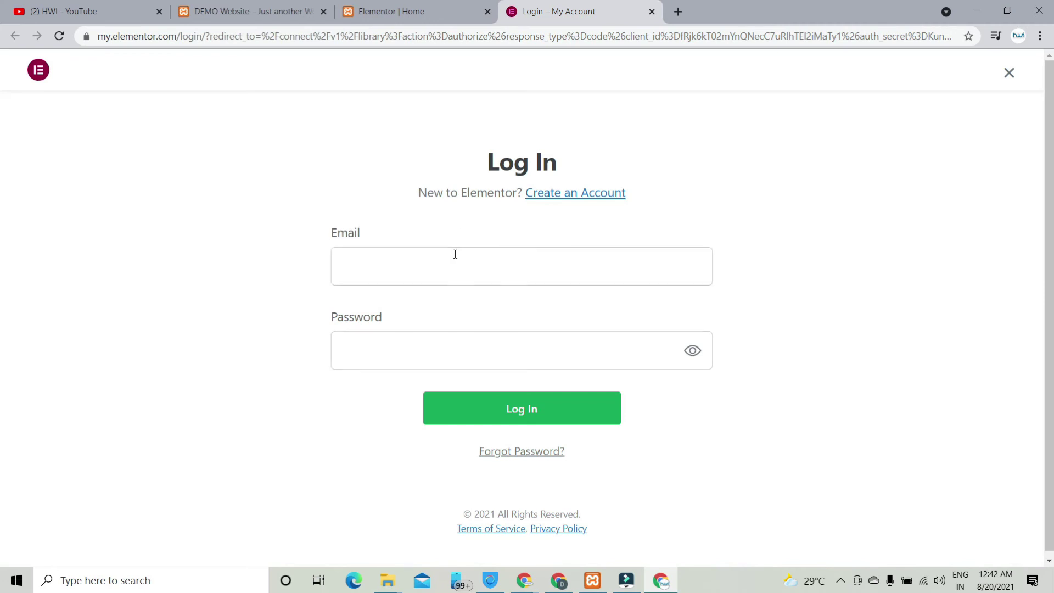
click(454, 249)
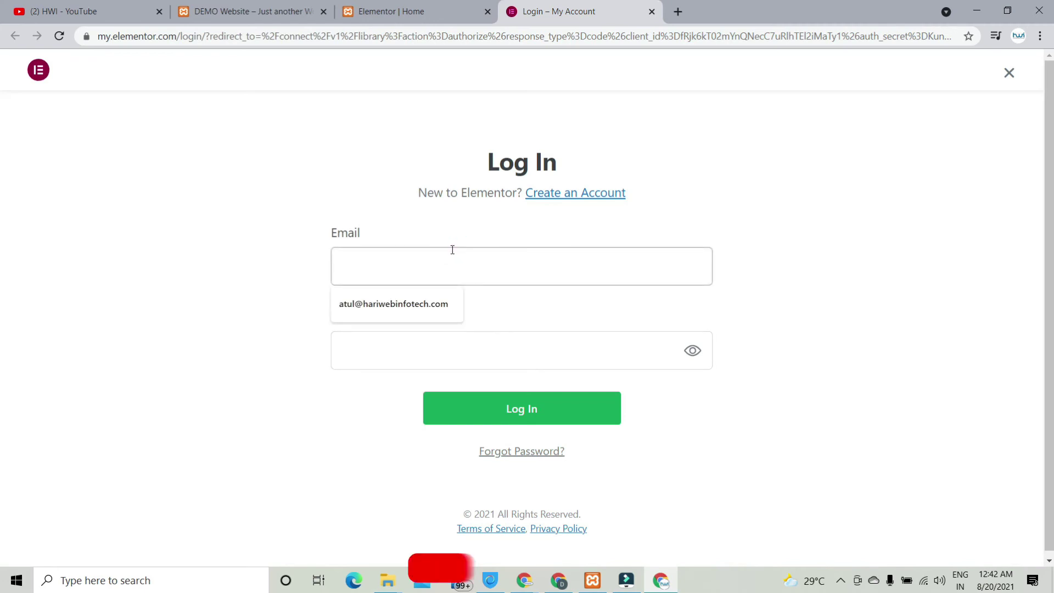
click(430, 309)
click(430, 333)
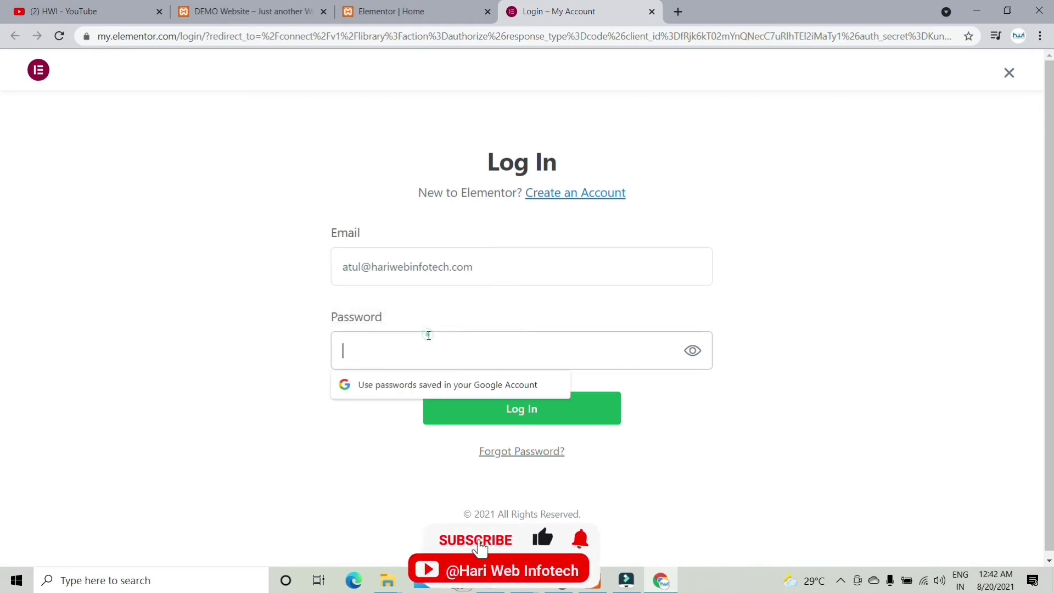
text(••)
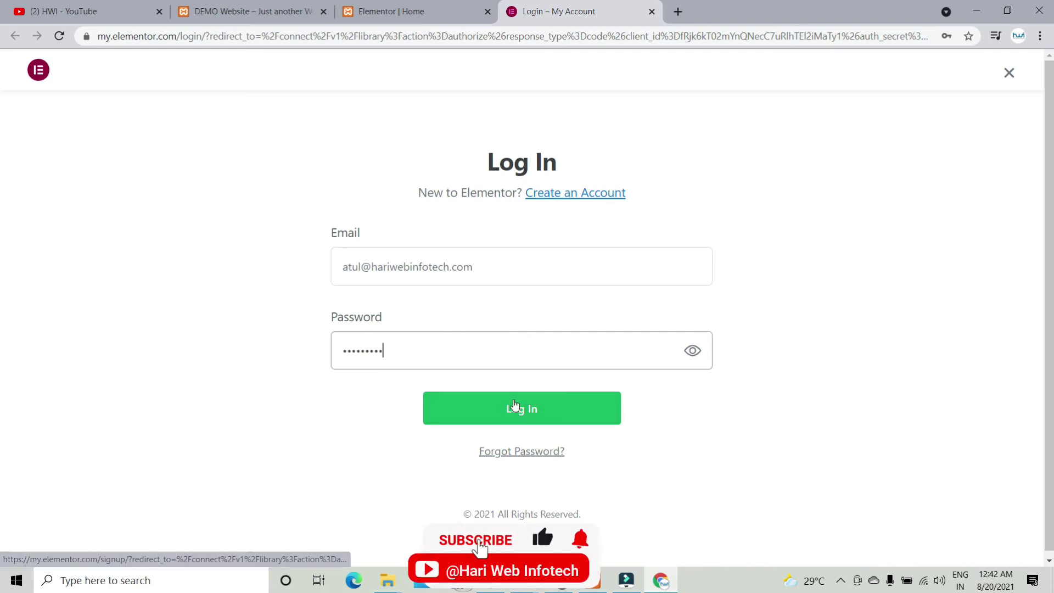
Step: Create a new Elementor account with the email and a password, then connect the site
click(571, 192)
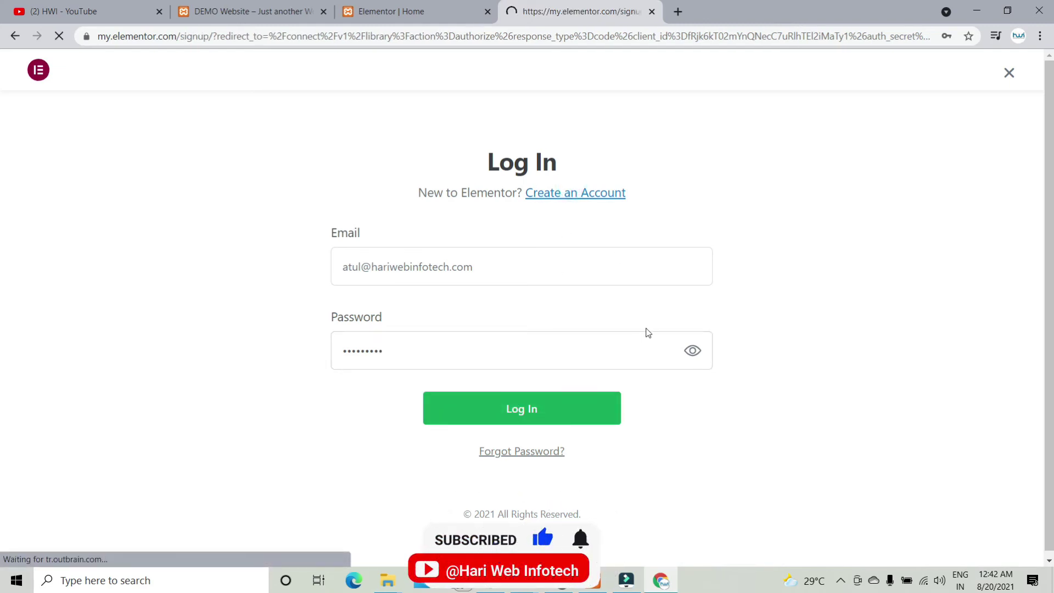
click(506, 281)
click(420, 315)
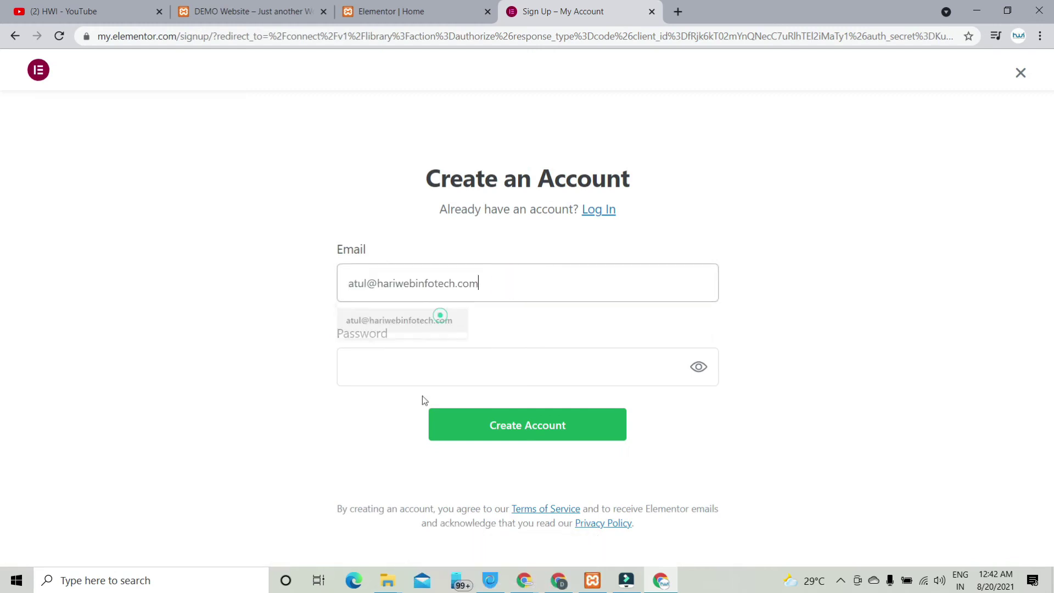
click(426, 369)
text(••)
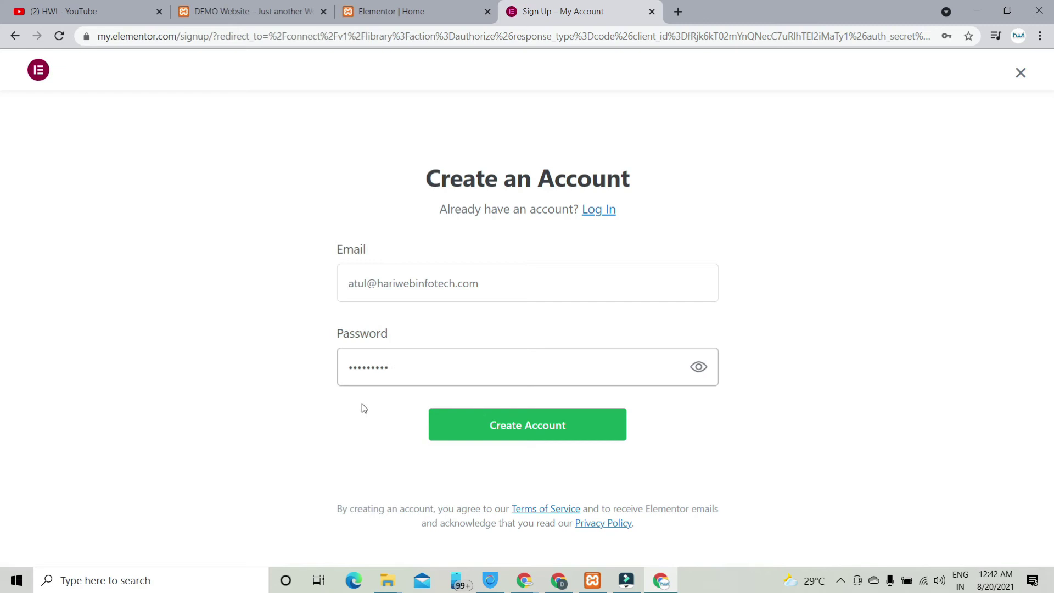
click(486, 421)
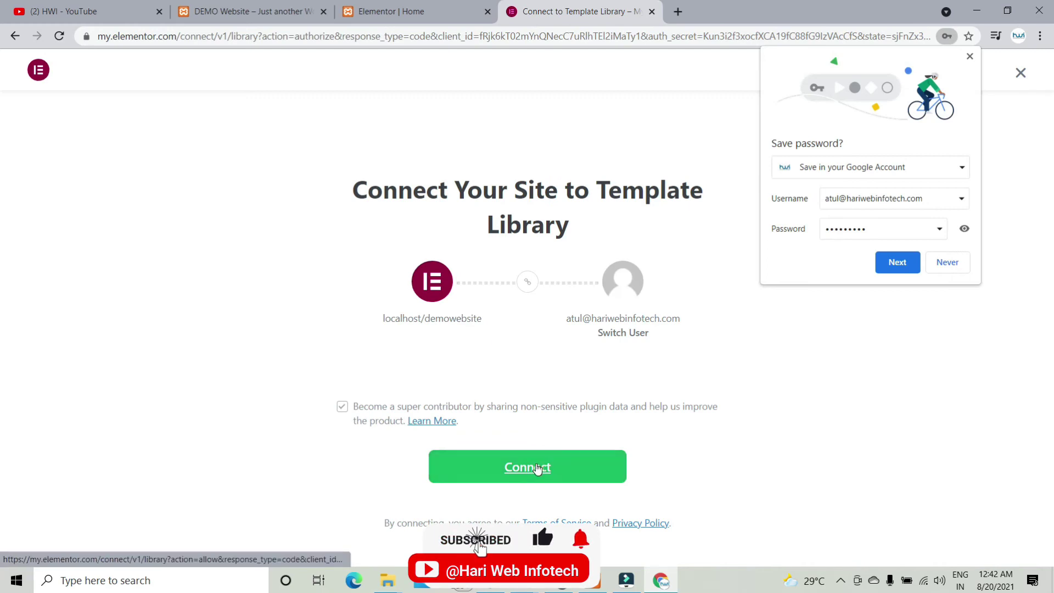
click(537, 467)
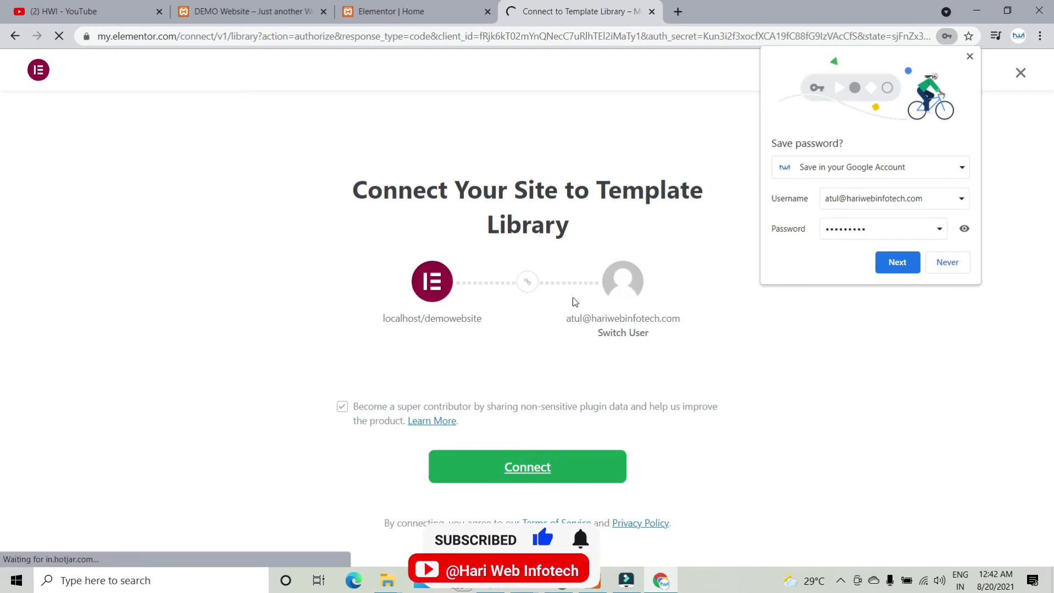
click(970, 55)
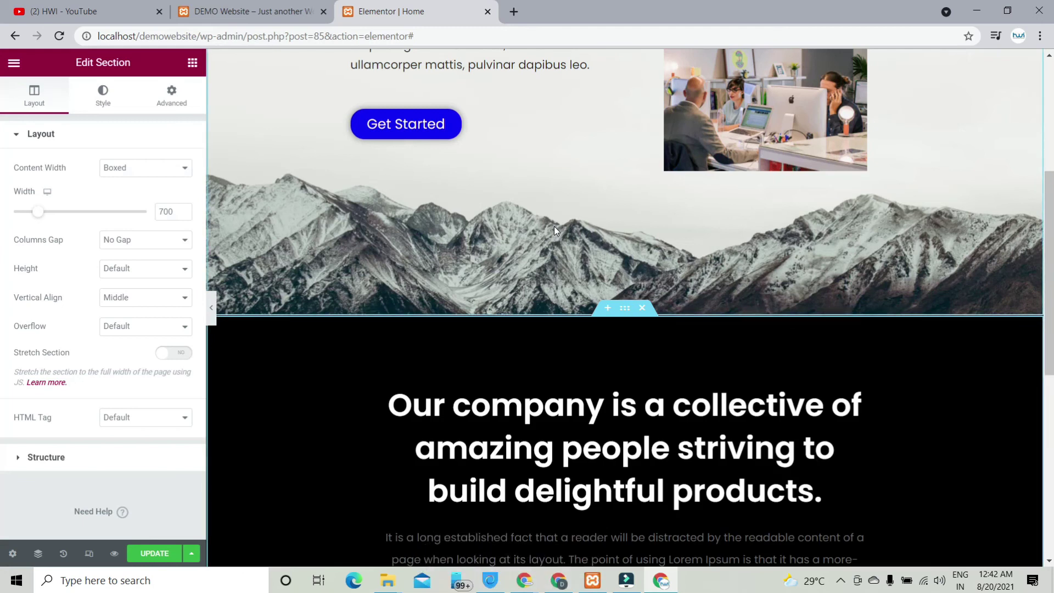
Step: Review the inserted dark company block, briefly reopening and closing the template library
scroll(554, 241, down, 1)
scroll(553, 245, down, 7)
scroll(558, 252, up, 5)
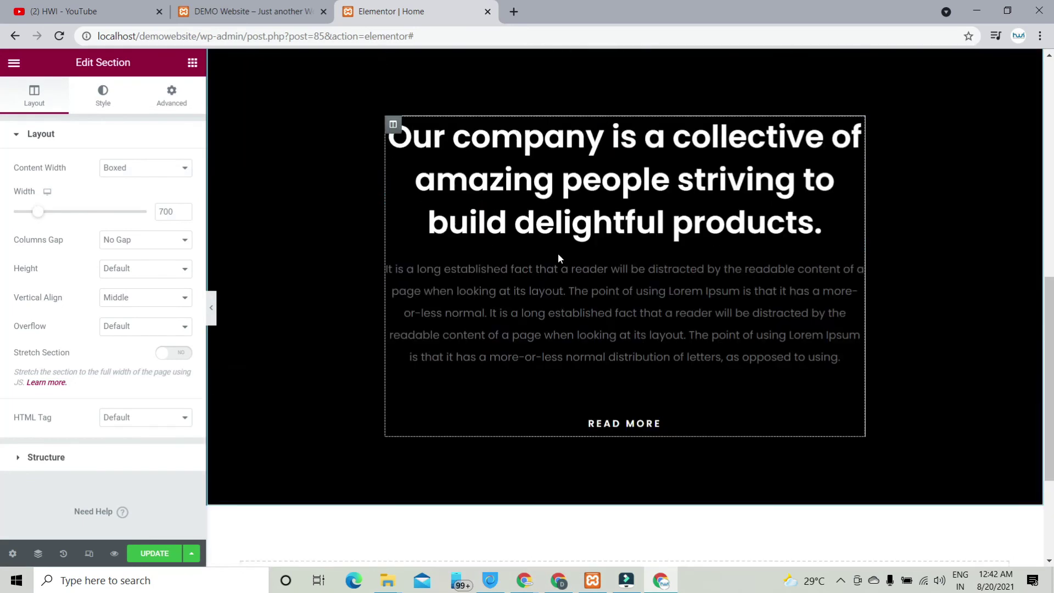
scroll(557, 252, up, 3)
scroll(557, 252, down, 4)
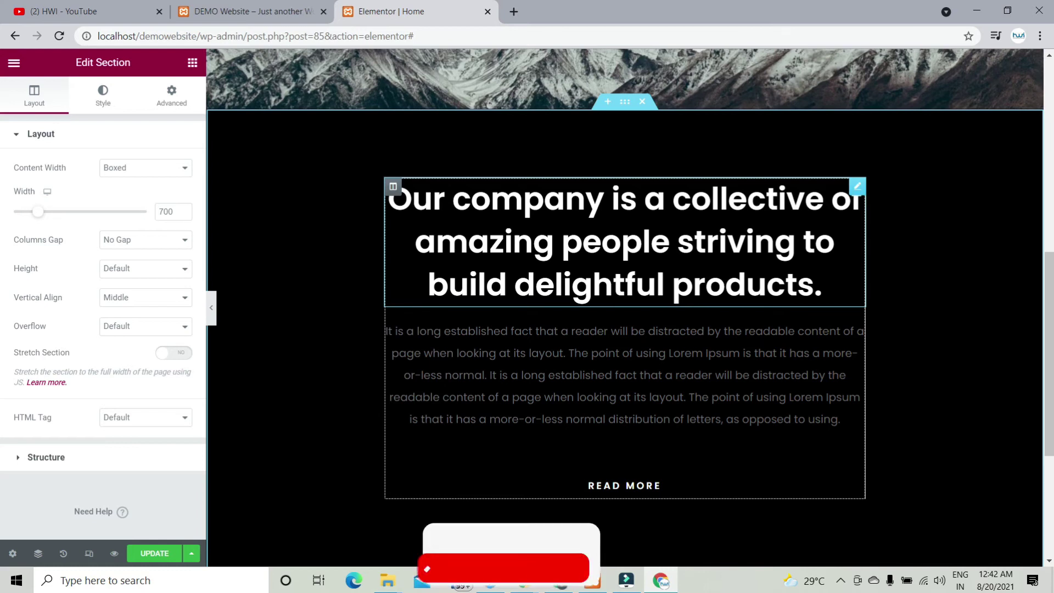
scroll(553, 268, down, 4)
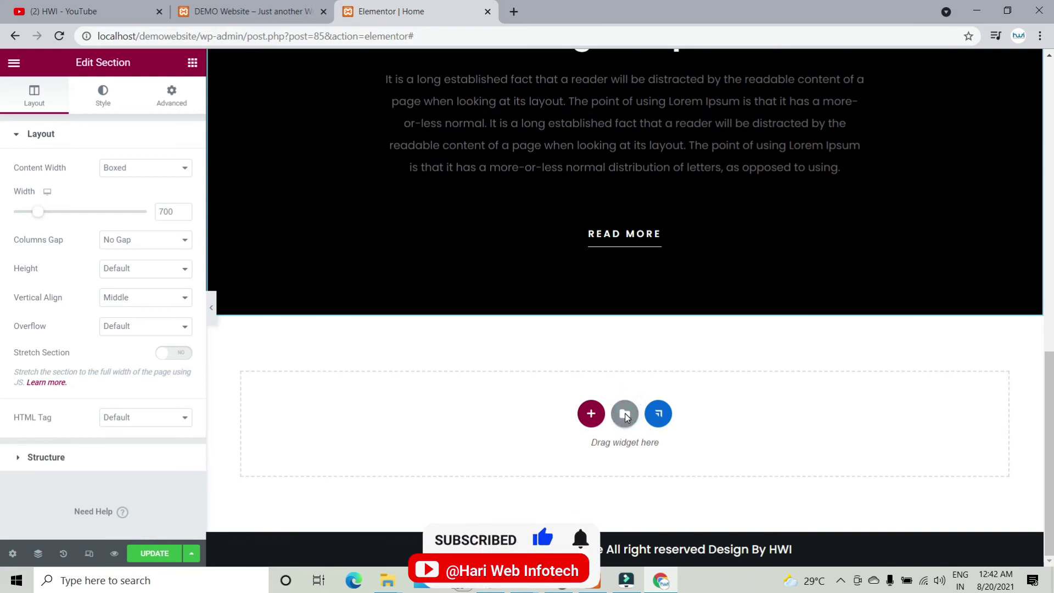
click(625, 415)
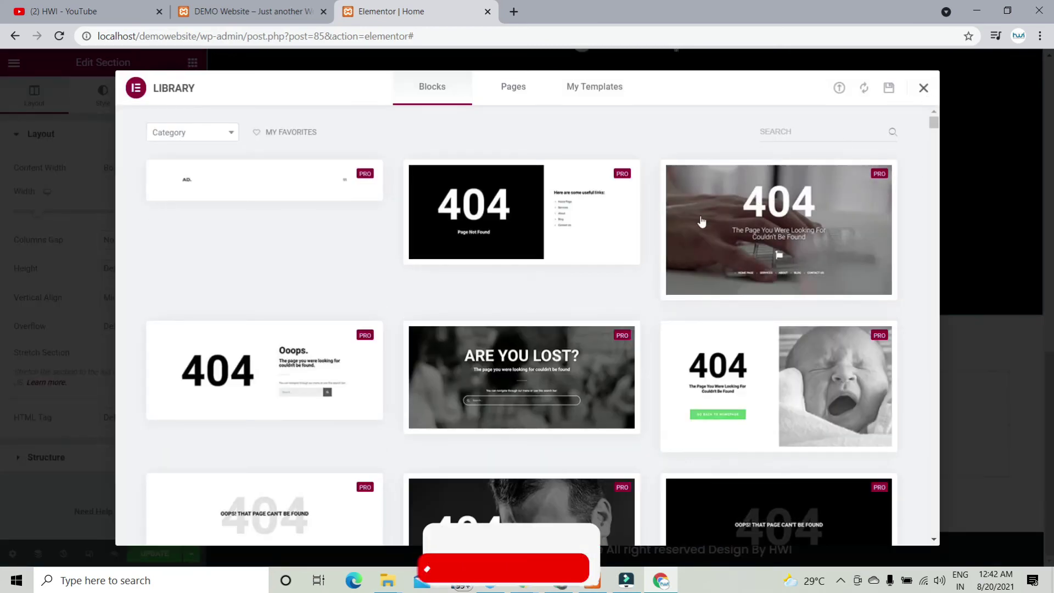
click(923, 87)
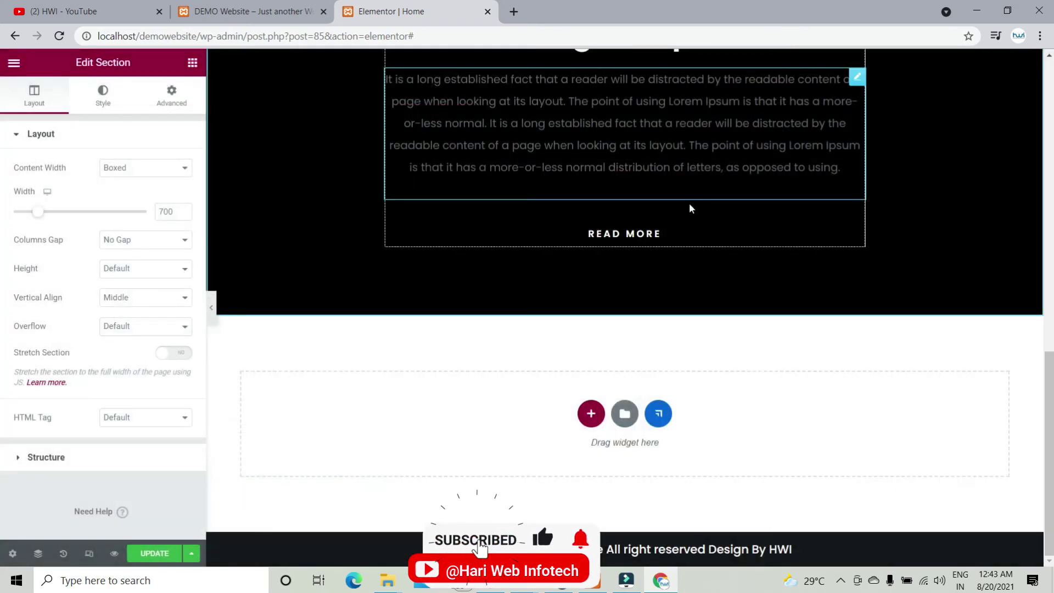
Step: Select the company block's heading, then its paragraph text, for editing
scroll(689, 203, up, 4)
click(648, 189)
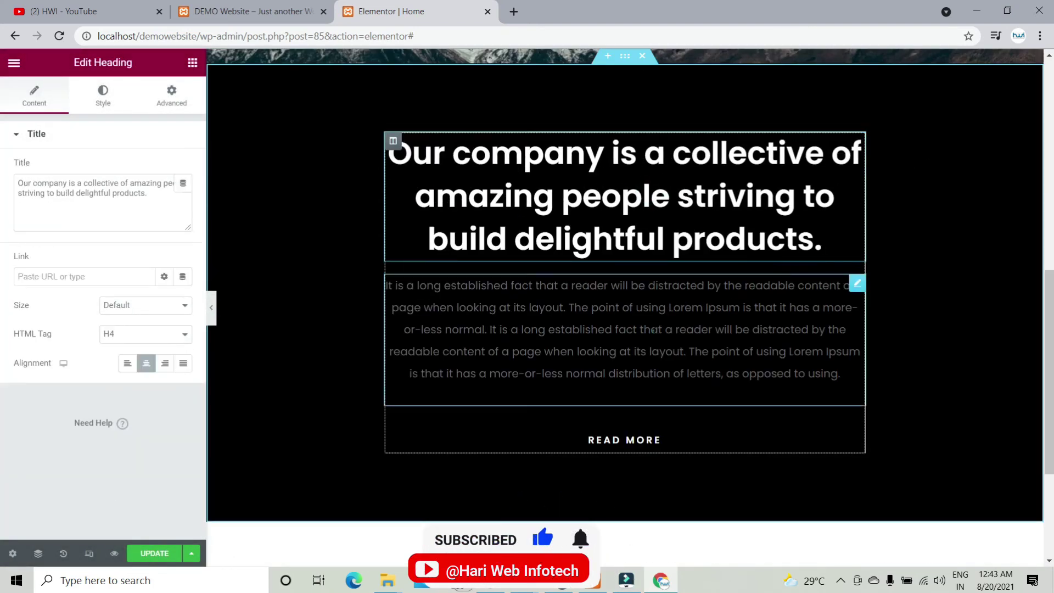
click(654, 329)
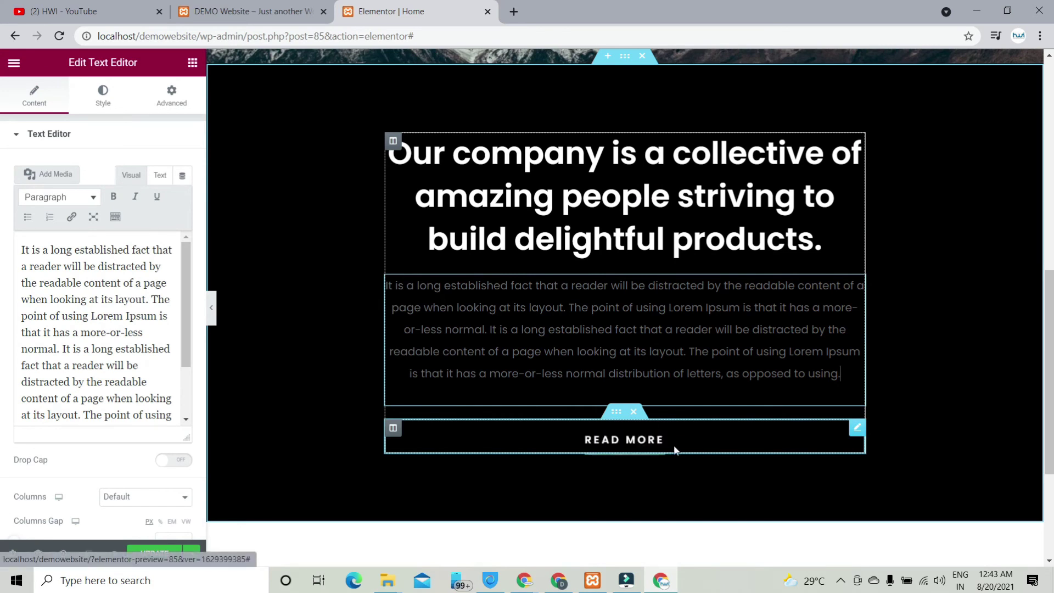
scroll(674, 304, down, 3)
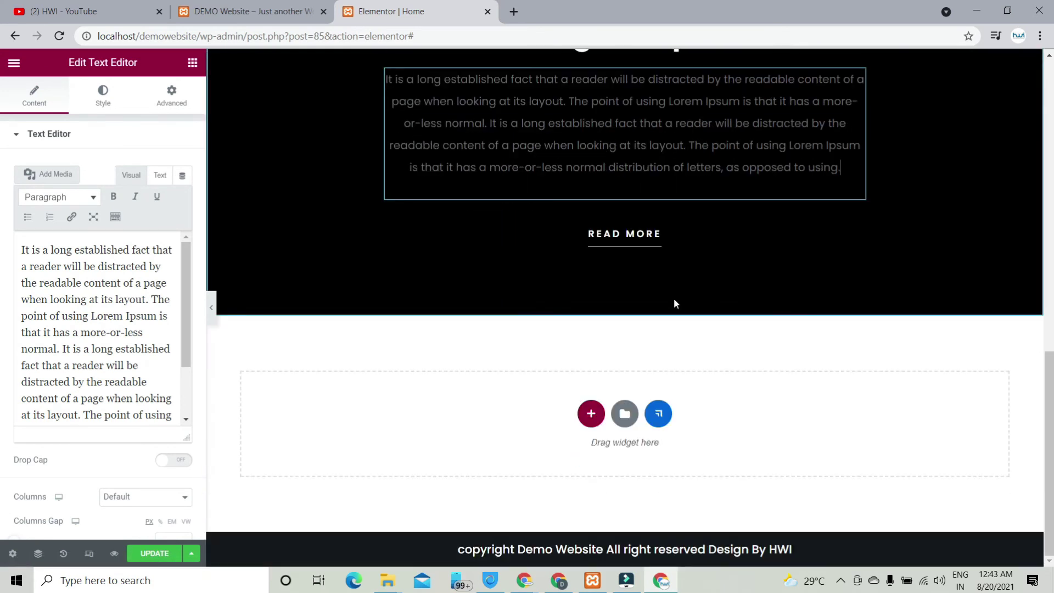
Step: Insert the About Company block, with its text, Read More button and bicycle photo, from the Library's Blocks tab
click(655, 418)
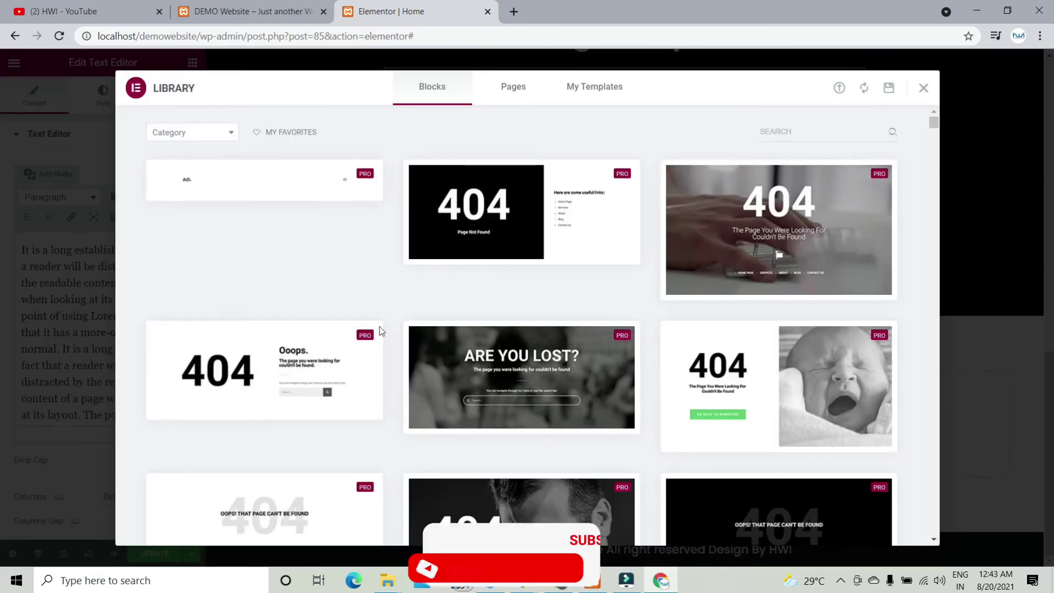
scroll(455, 324, down, 15)
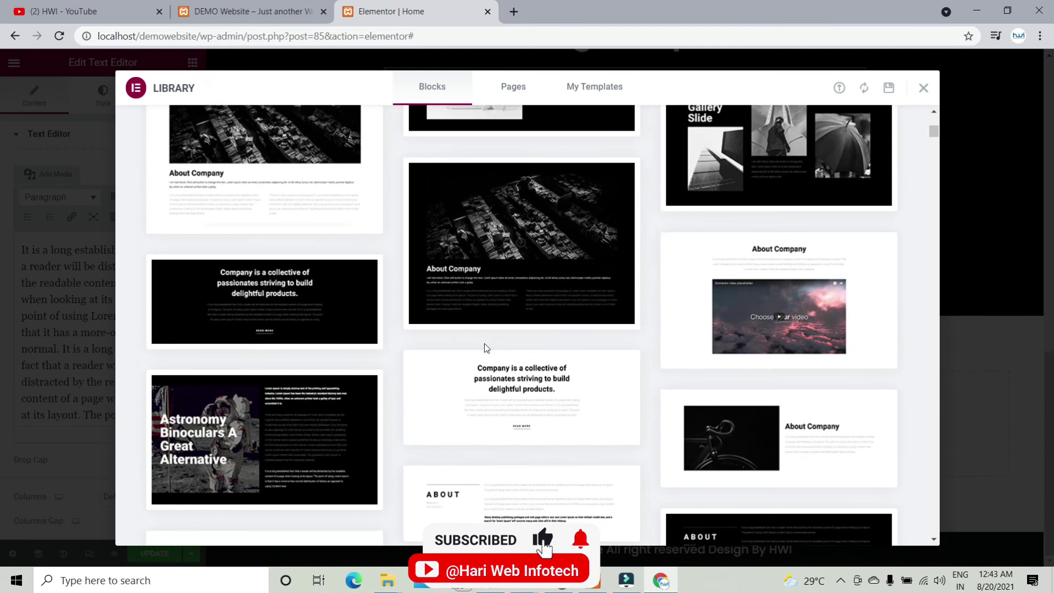
scroll(486, 351, down, 4)
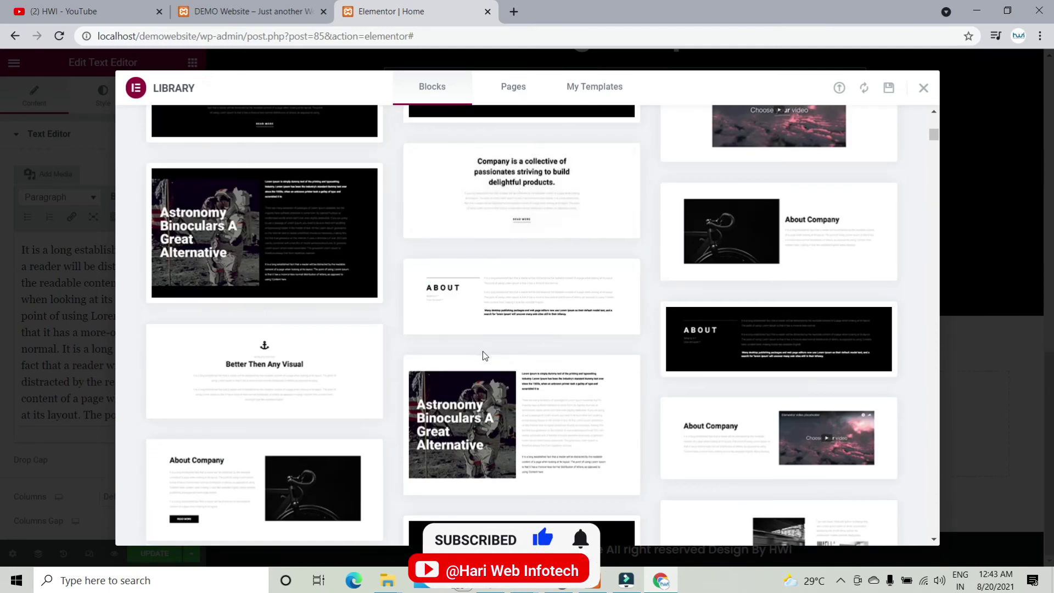
scroll(483, 356, down, 3)
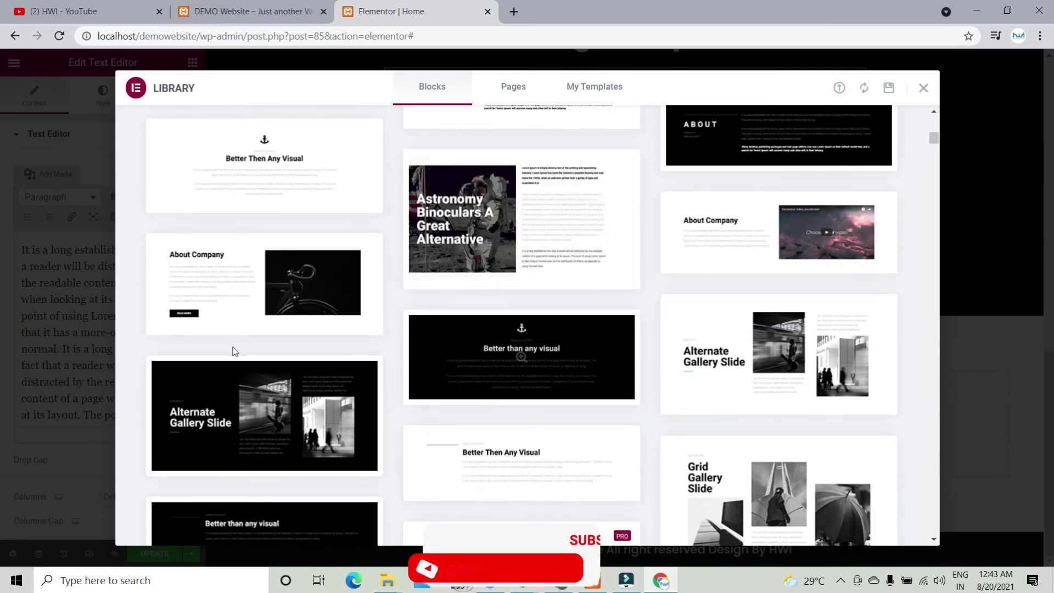
click(182, 331)
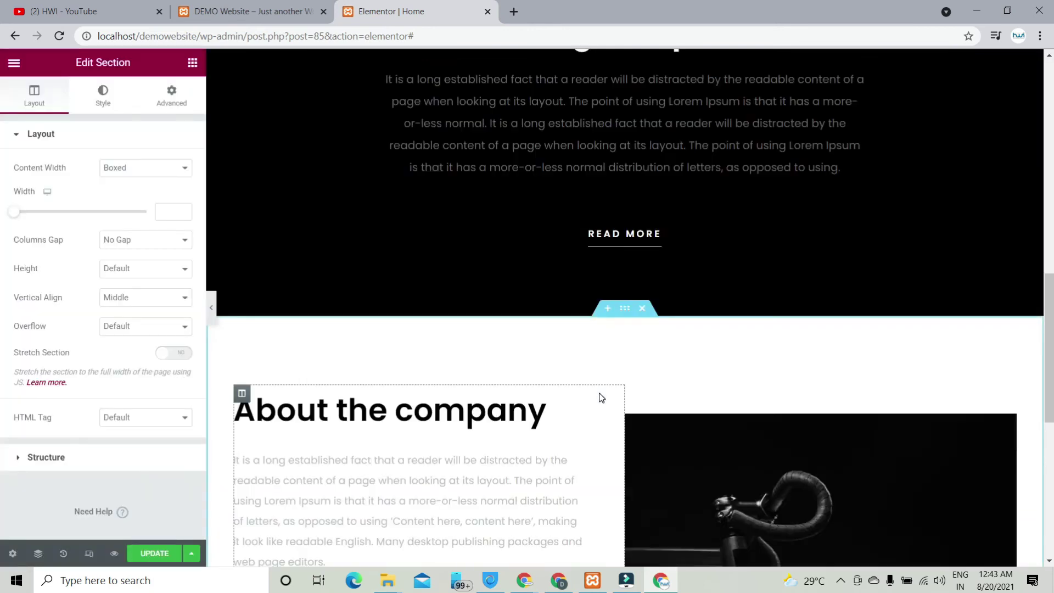
scroll(612, 414, up, 5)
scroll(690, 393, down, 7)
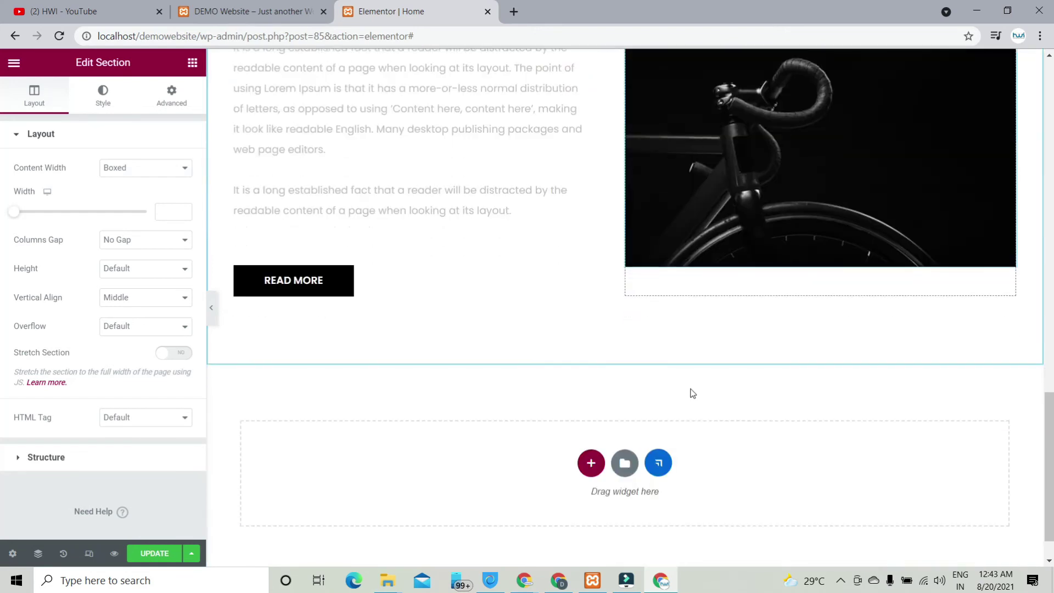
Step: Filter the block library to the Services category and insert the dark Our Services block
click(626, 414)
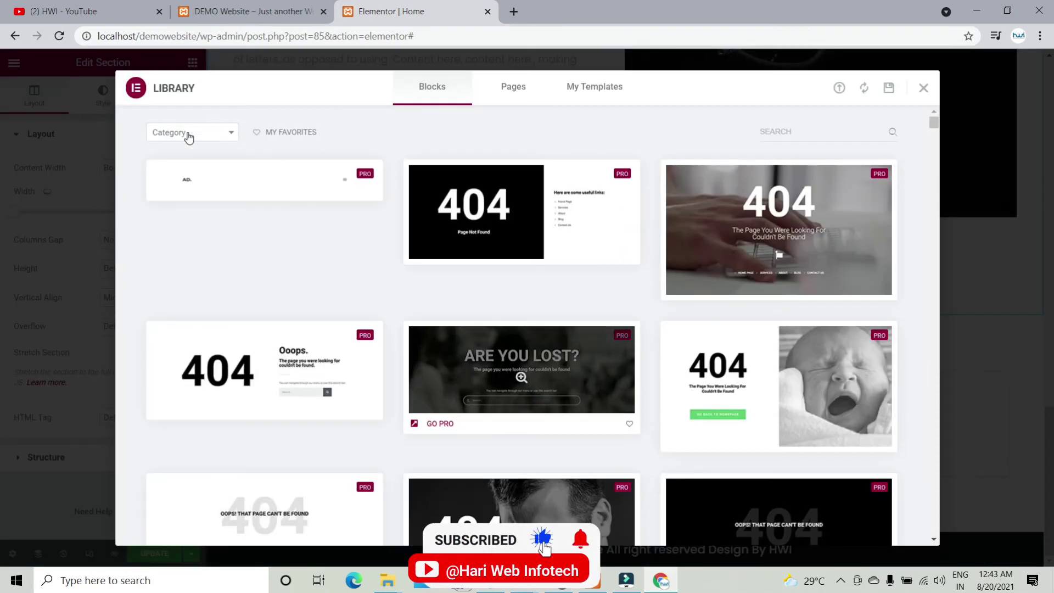
click(201, 135)
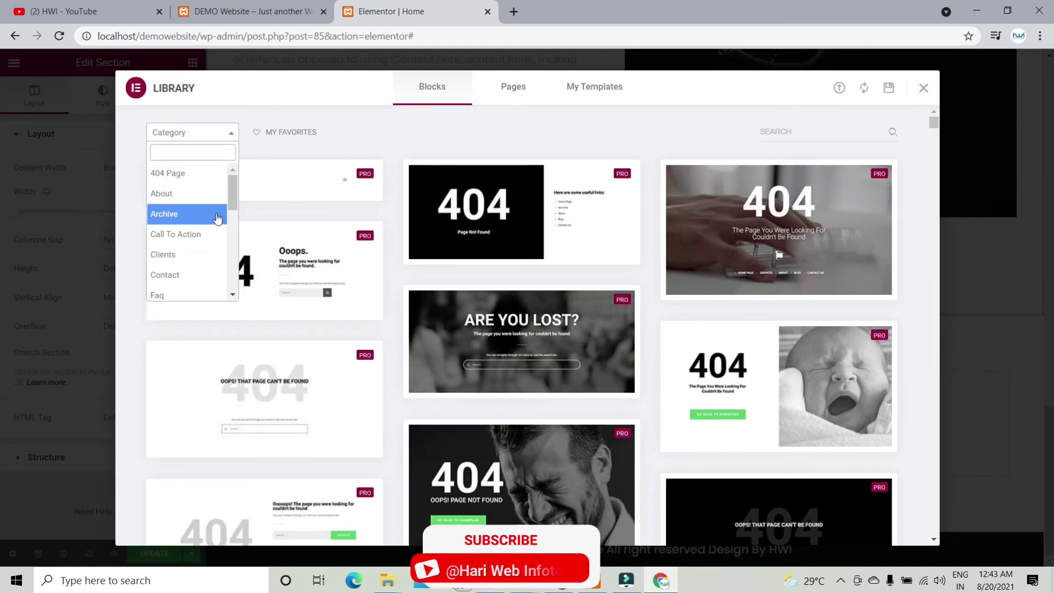
drag(232, 200, 233, 262)
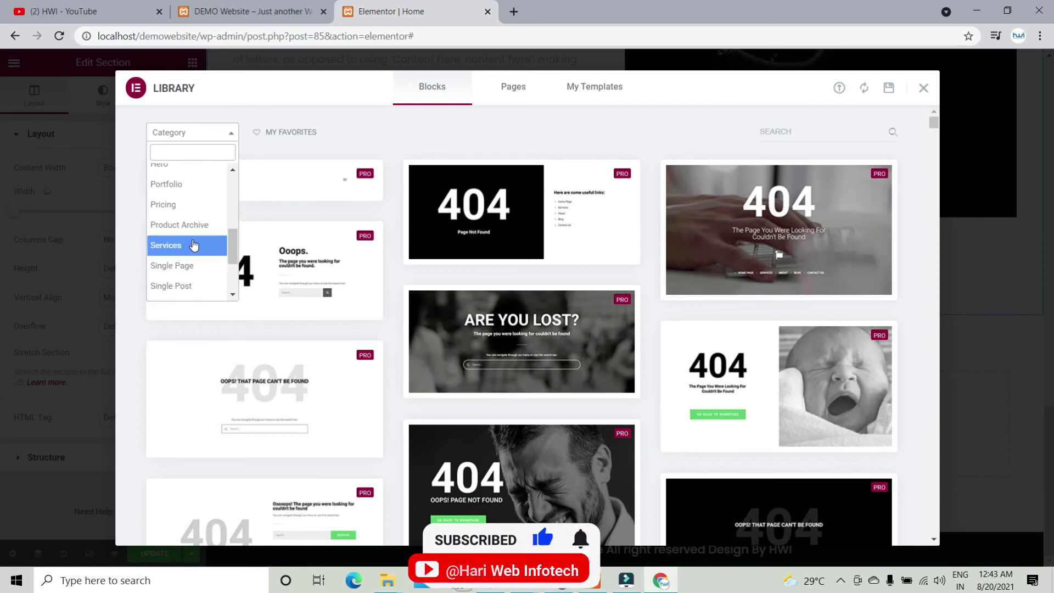
click(217, 242)
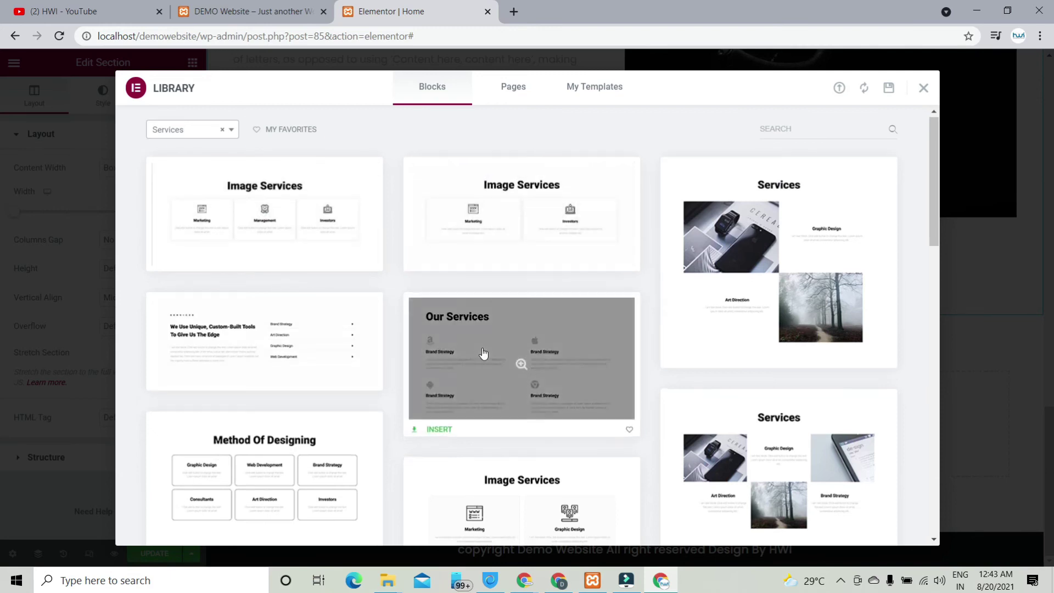
scroll(482, 354, down, 6)
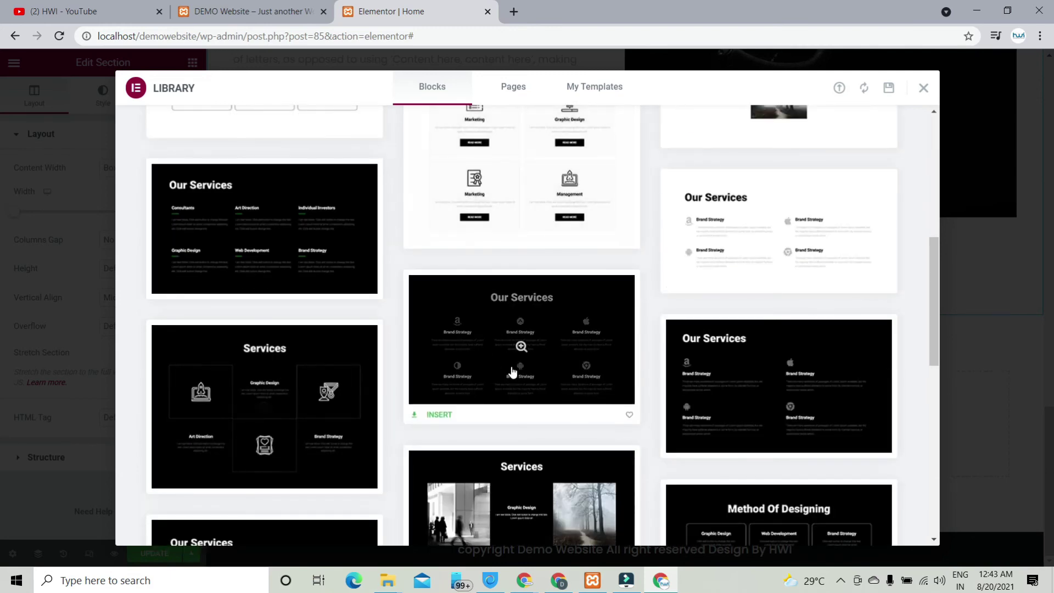
click(442, 418)
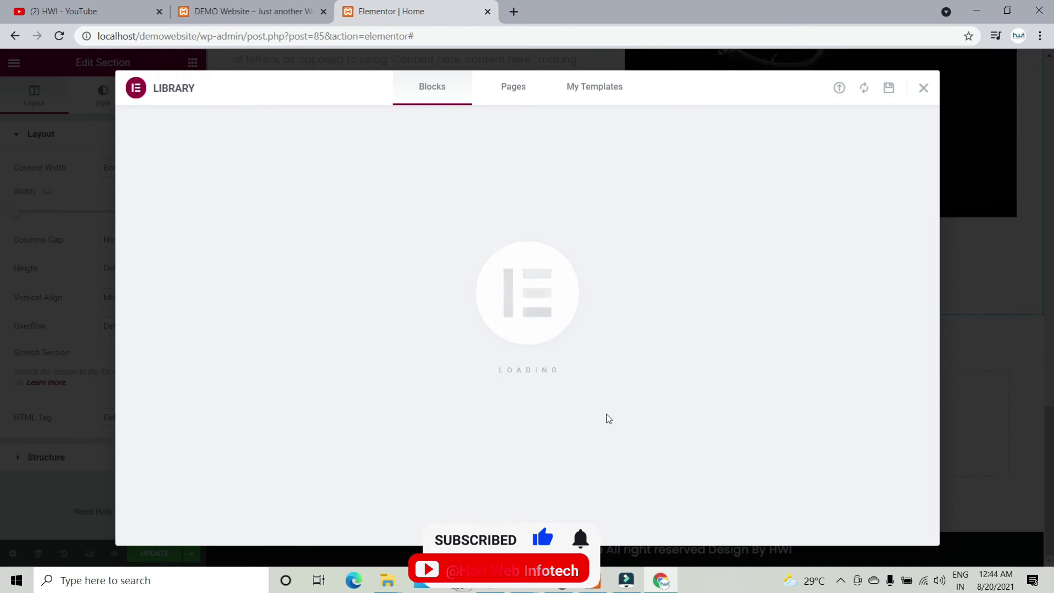
Step: Scroll the page to review the dark Our services section and its six starred service boxes
scroll(660, 331, down, 5)
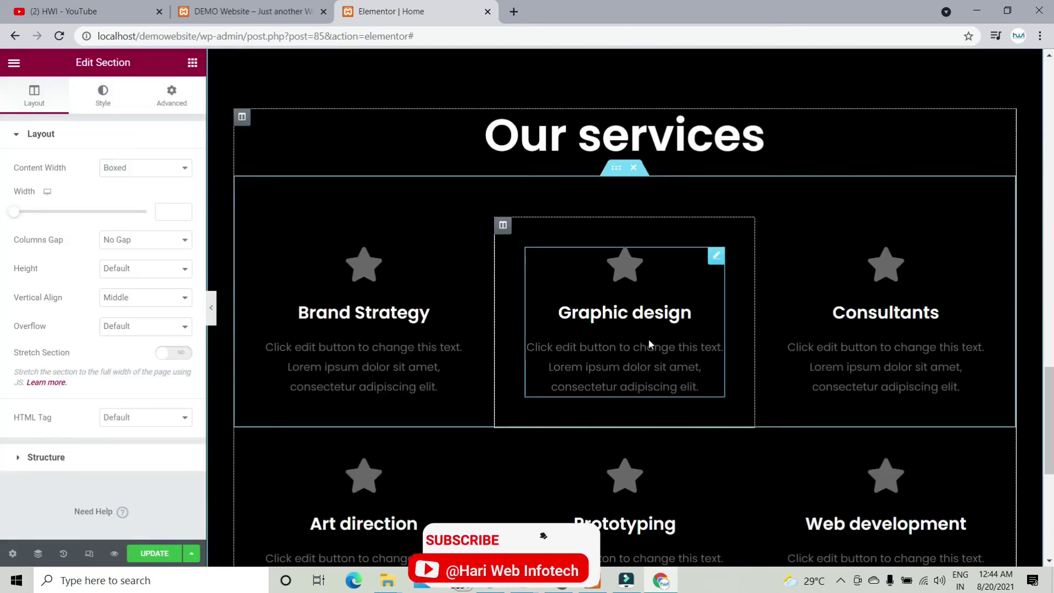
scroll(649, 345, down, 5)
scroll(650, 345, up, 10)
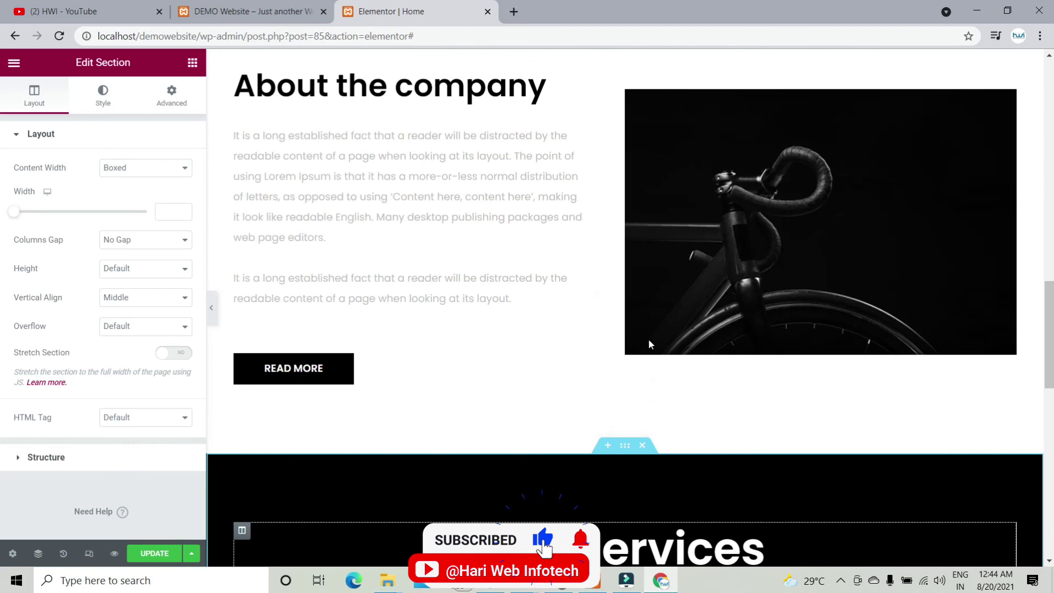
scroll(649, 344, up, 10)
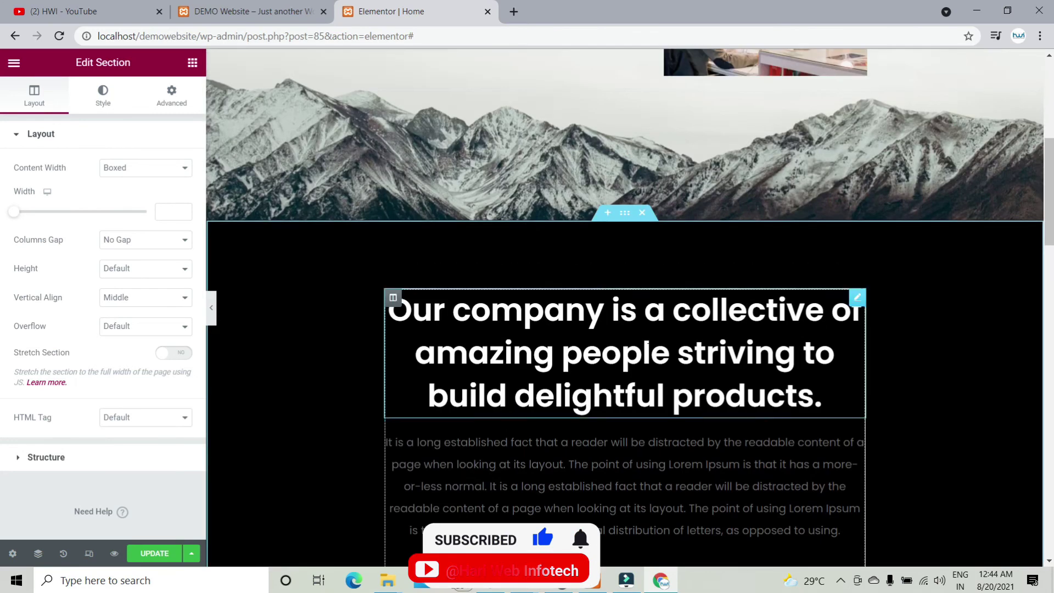
scroll(653, 313, up, 7)
scroll(604, 310, down, 9)
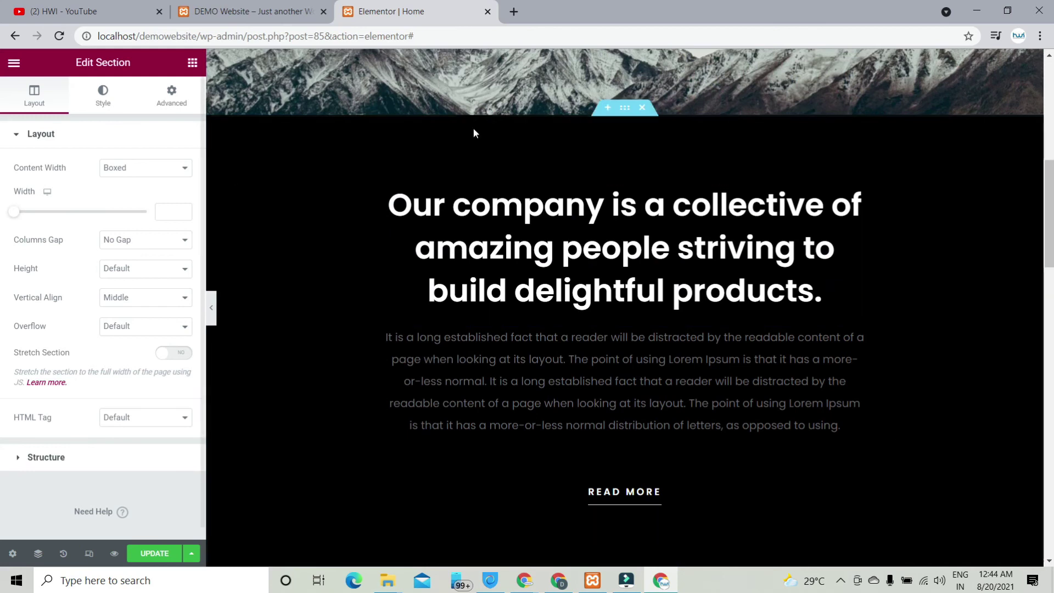
scroll(798, 344, down, 12)
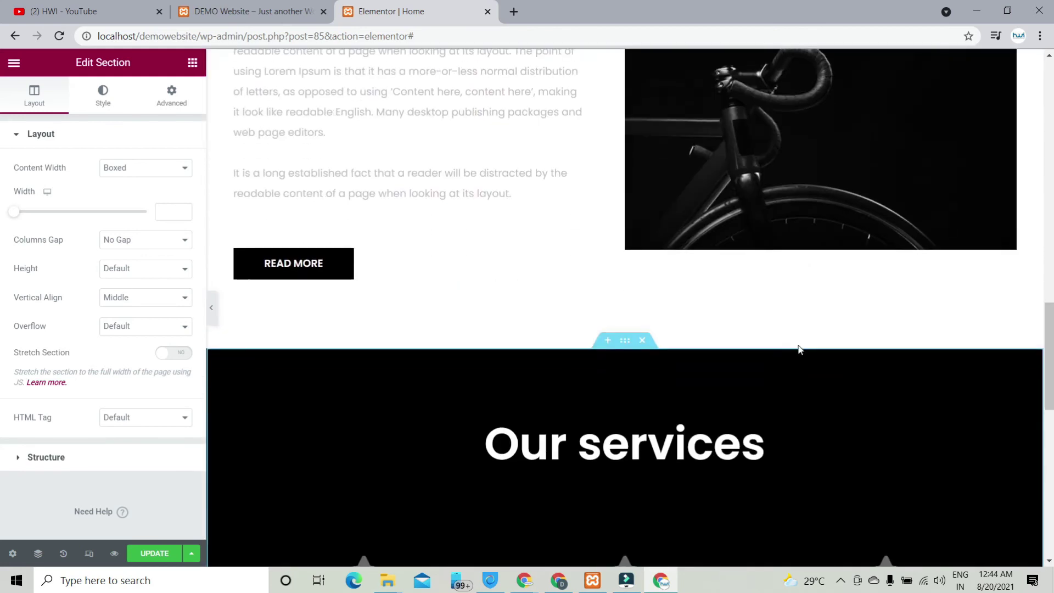
scroll(799, 347, down, 6)
scroll(788, 358, down, 4)
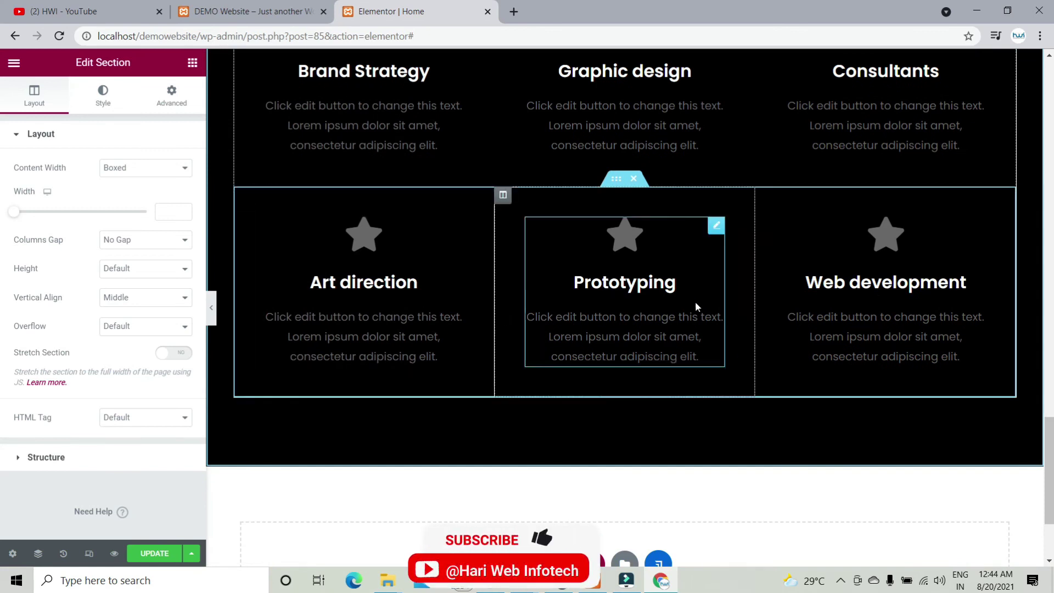
scroll(625, 384, up, 9)
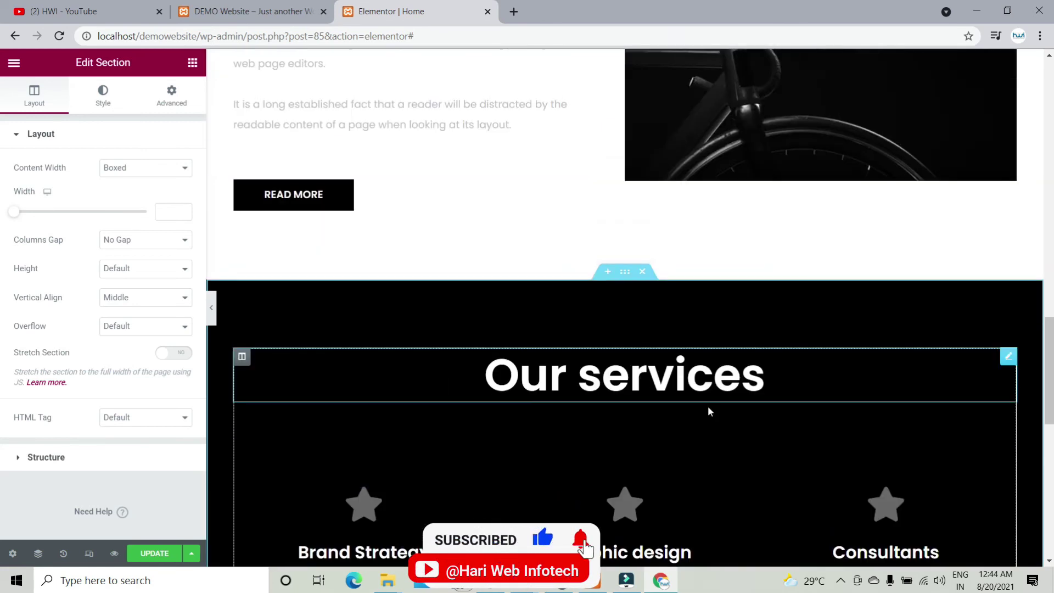
scroll(709, 407, down, 7)
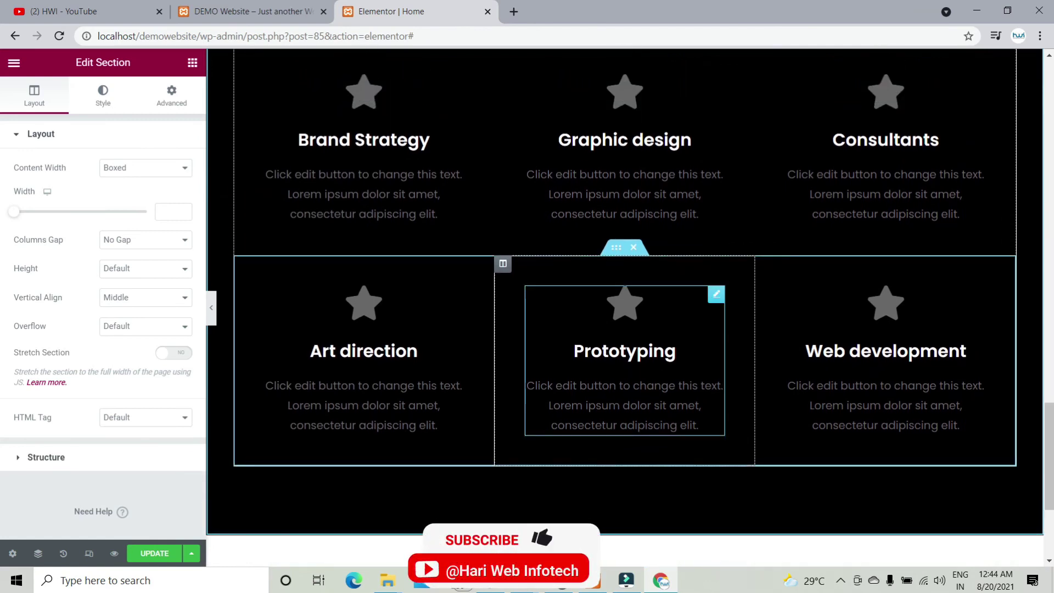
Step: Replace the Art direction box's star with the Wave icon from the Icon Library
click(402, 313)
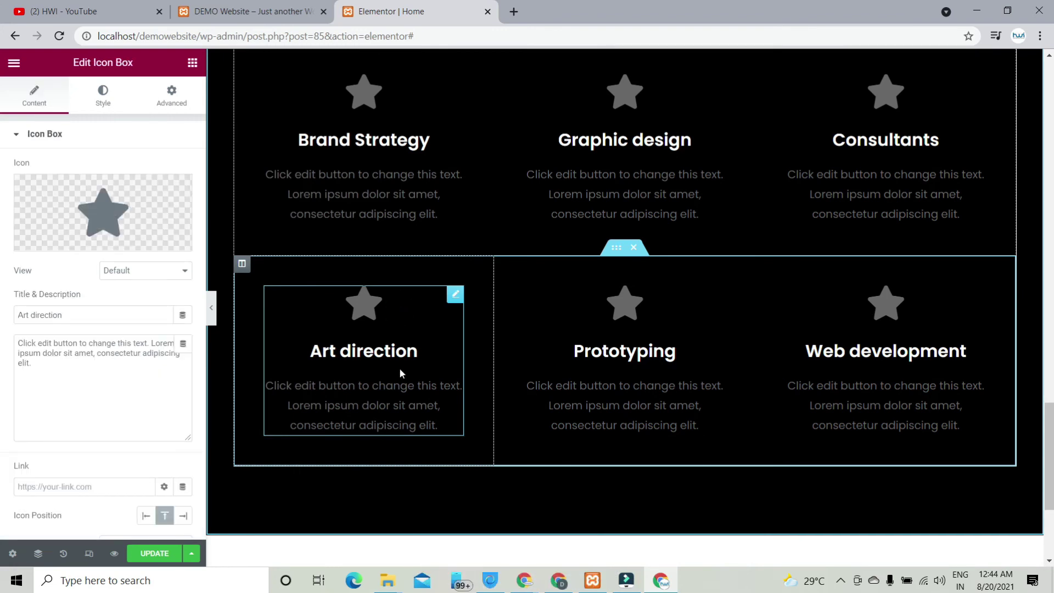
mouse_move(114, 220)
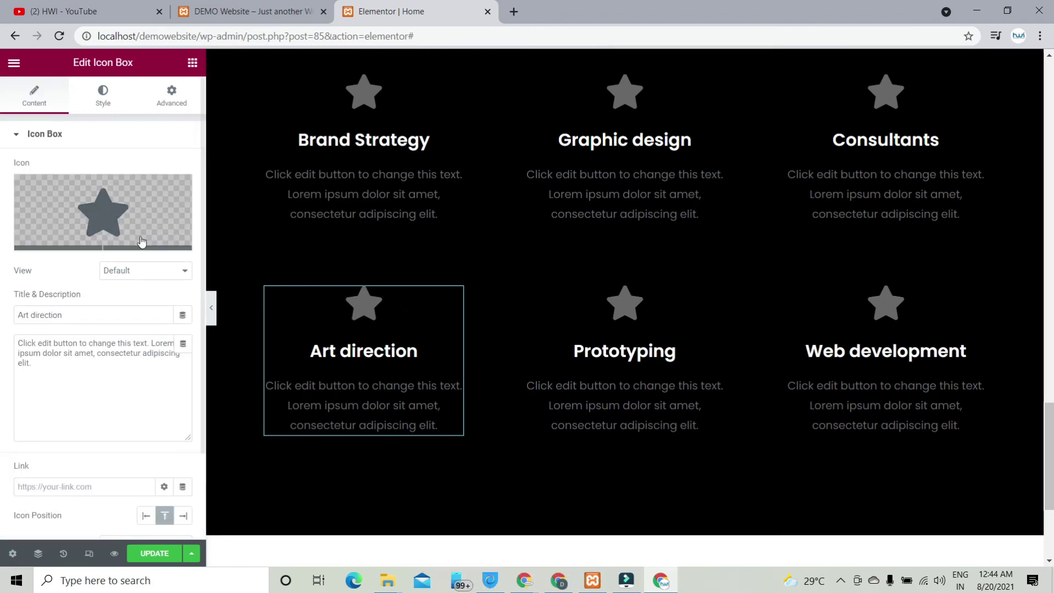
click(114, 217)
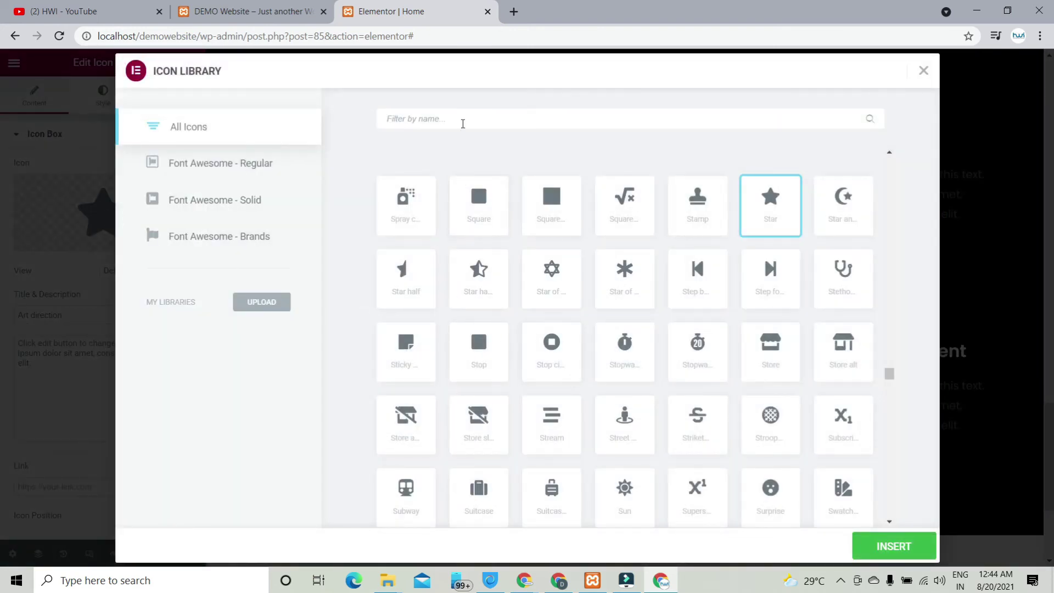
scroll(643, 327, down, 10)
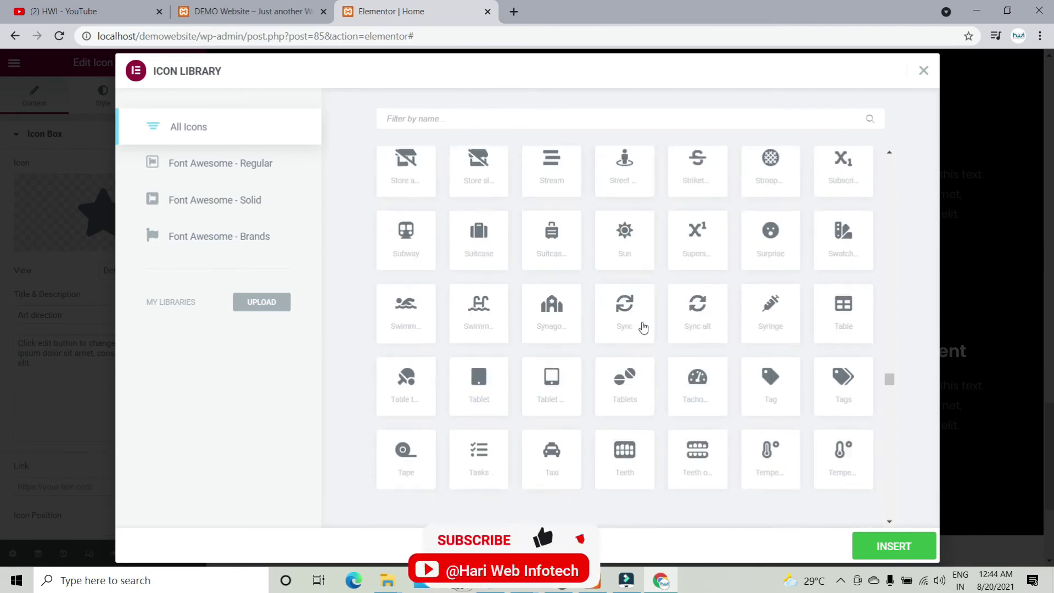
scroll(643, 328, down, 10)
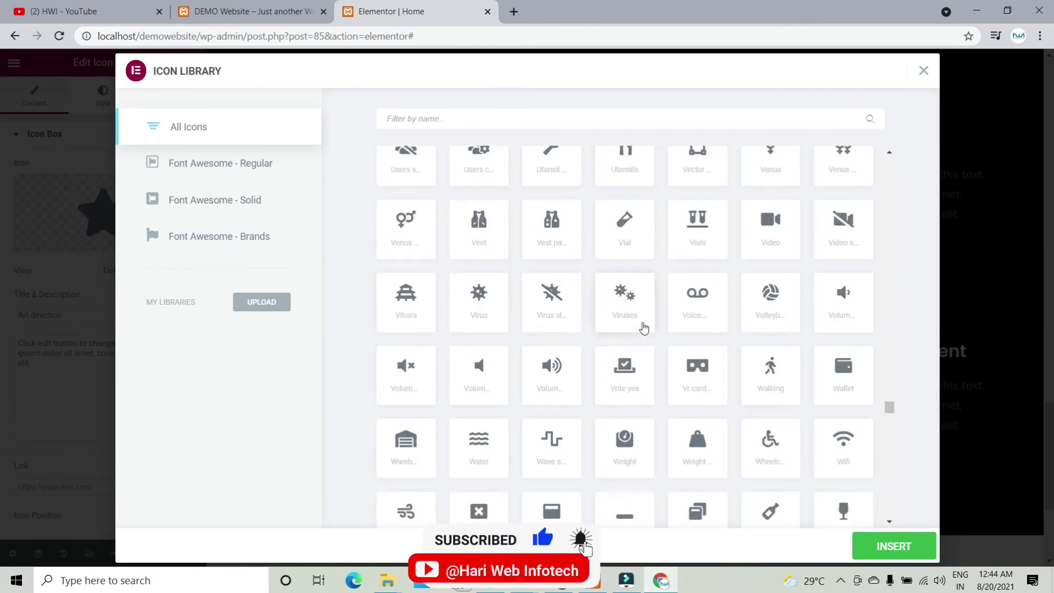
scroll(553, 369, down, 1)
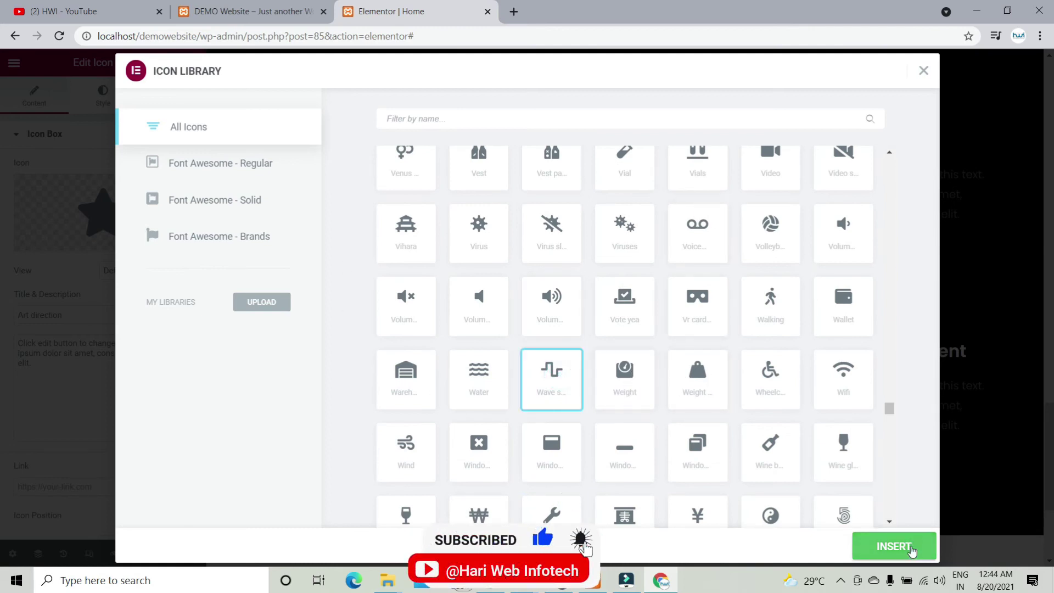
click(894, 546)
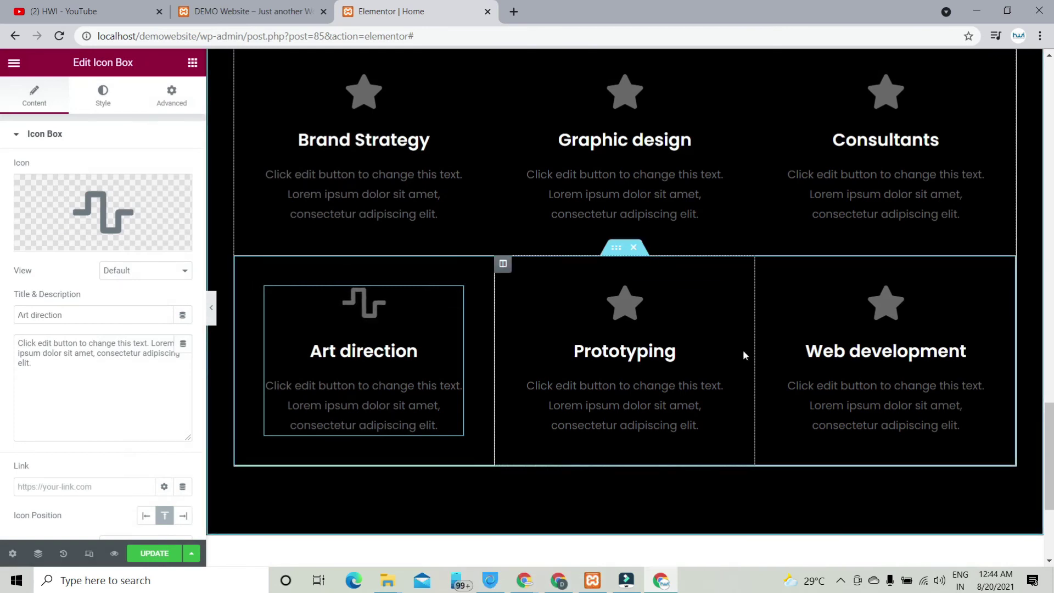
scroll(746, 362, up, 15)
scroll(752, 372, down, 5)
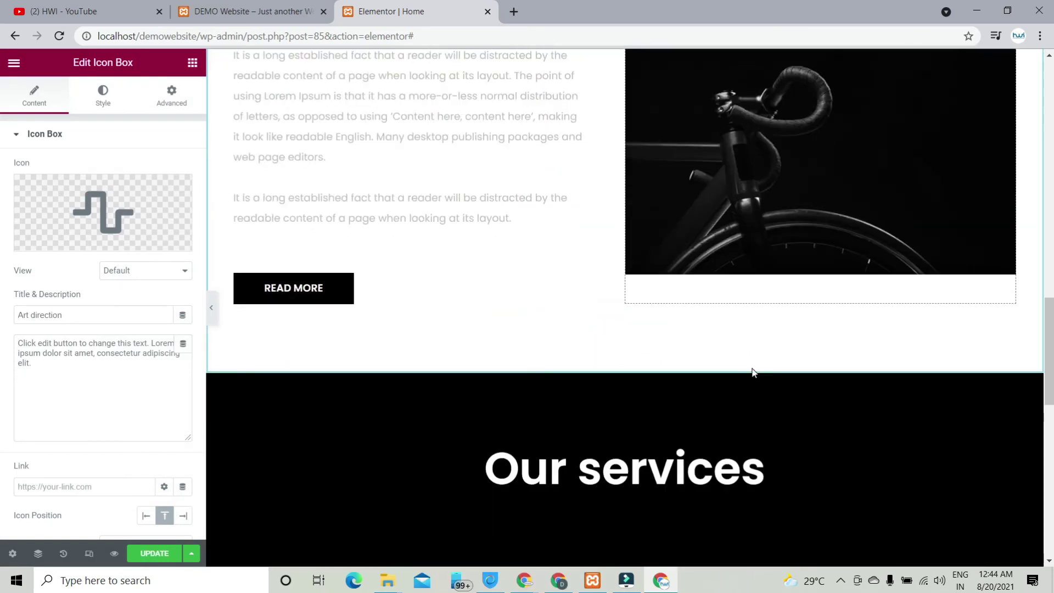
Step: Insert the light 'Our company is a collective of amazing people' block with its READ MORE link
scroll(753, 373, down, 12)
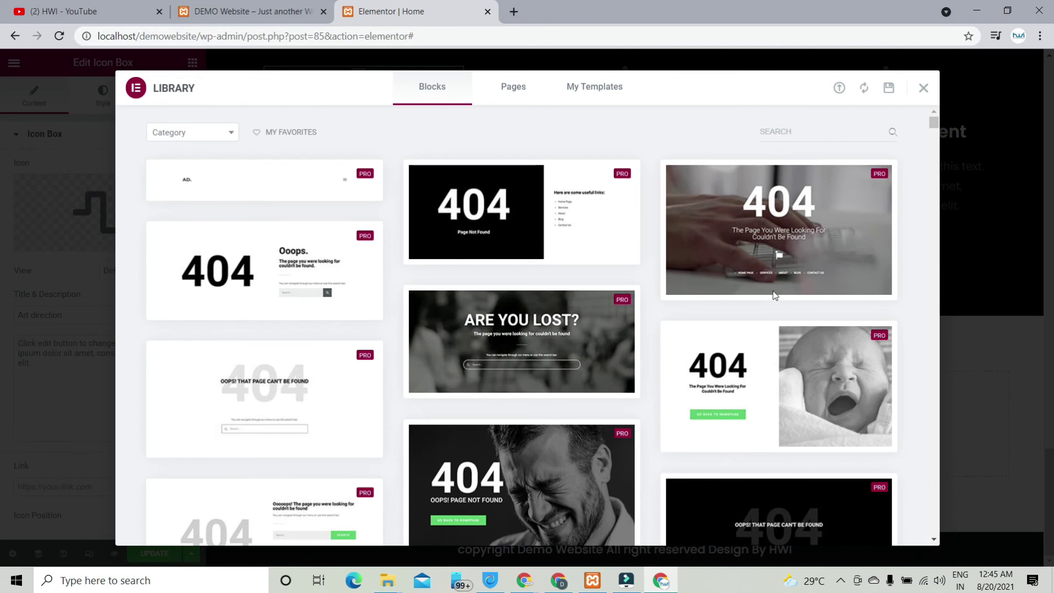
scroll(603, 280, down, 10)
scroll(604, 283, down, 3)
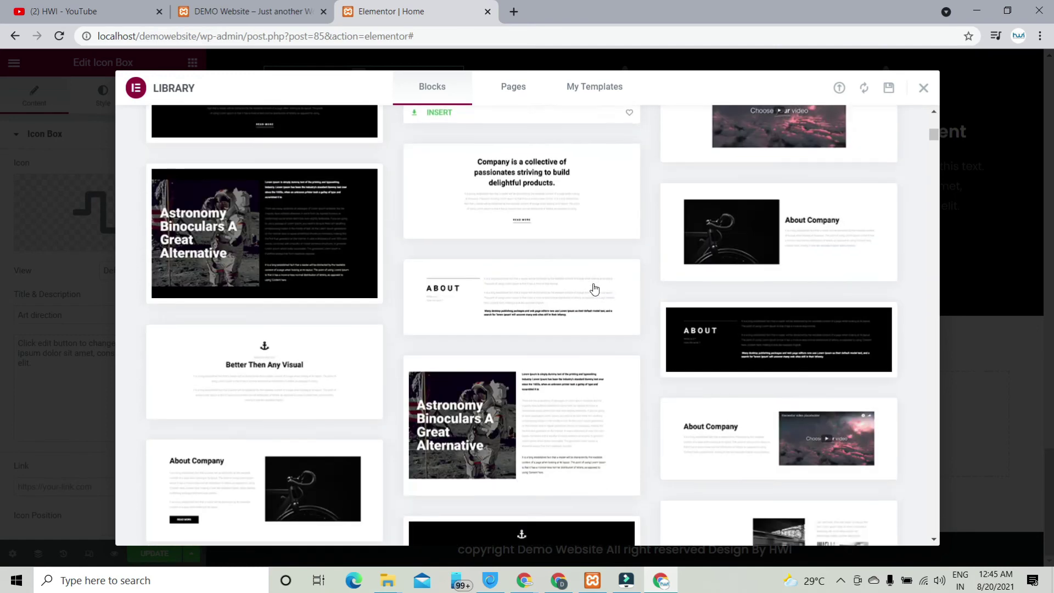
click(447, 230)
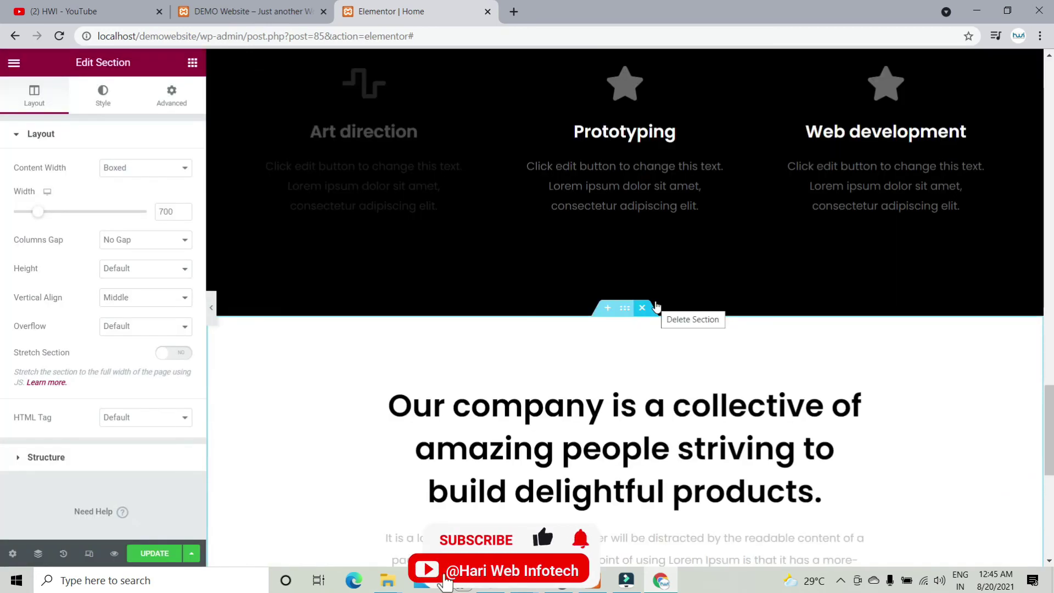
Step: Delete an unwanted section, then undo and redo the deletion with Ctrl+Z and Ctrl+Shift+Z
click(655, 306)
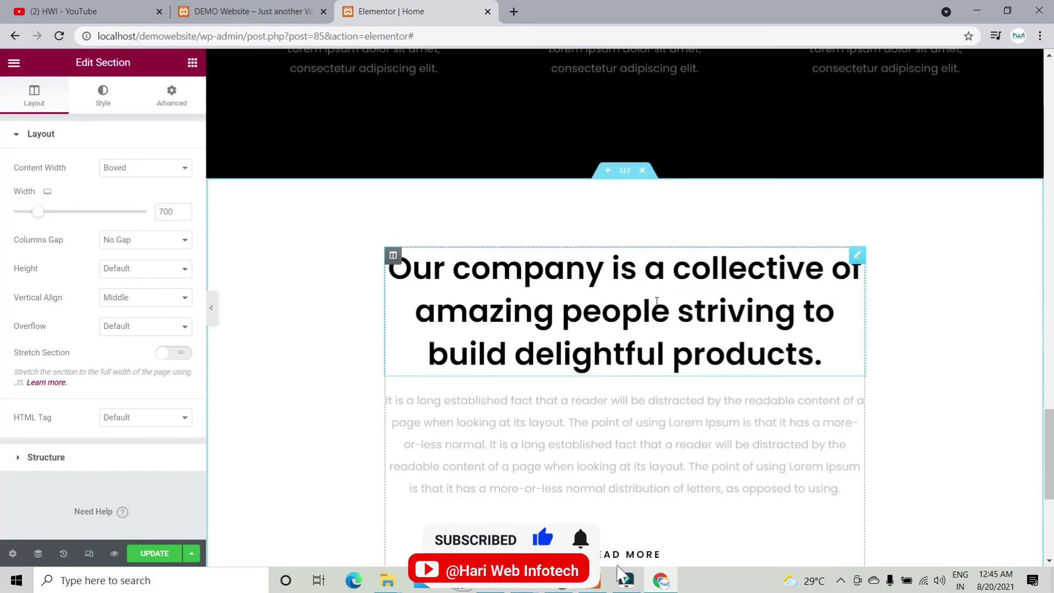
key(ctrl+z)
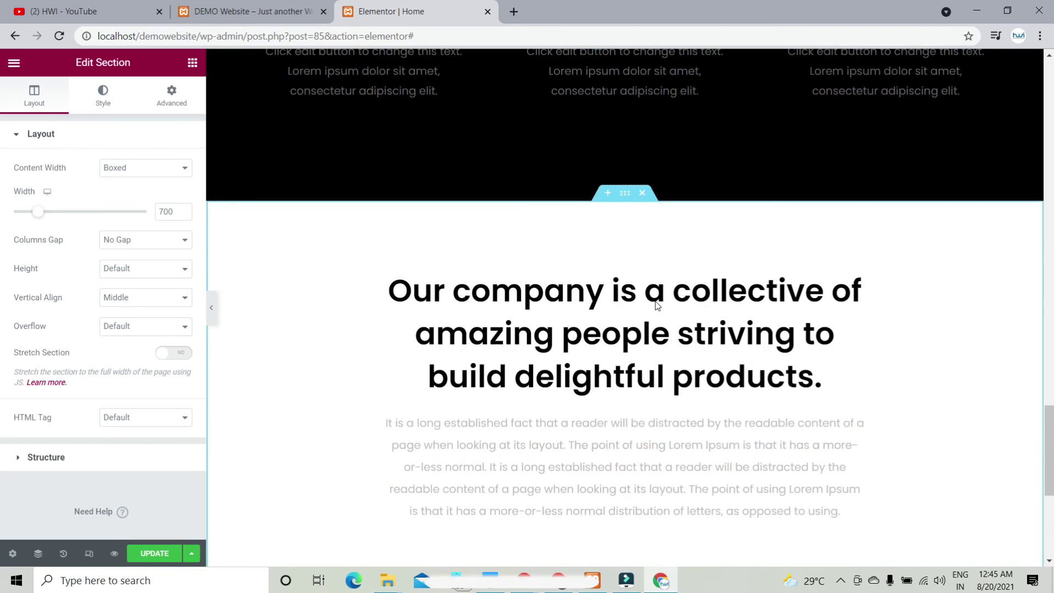
key(ctrl+shift+z)
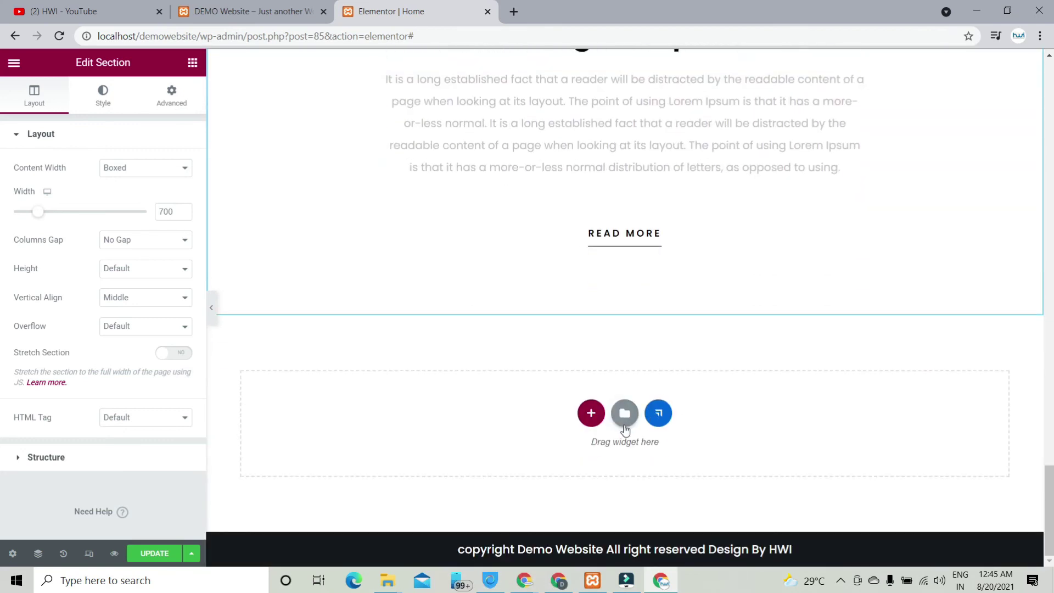
click(625, 414)
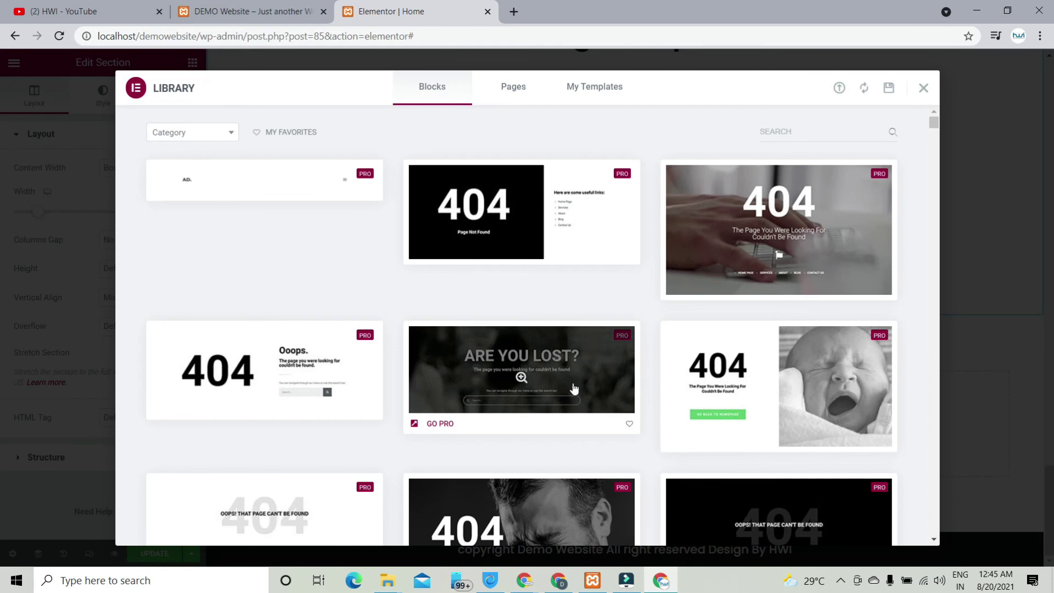
scroll(573, 388, down, 15)
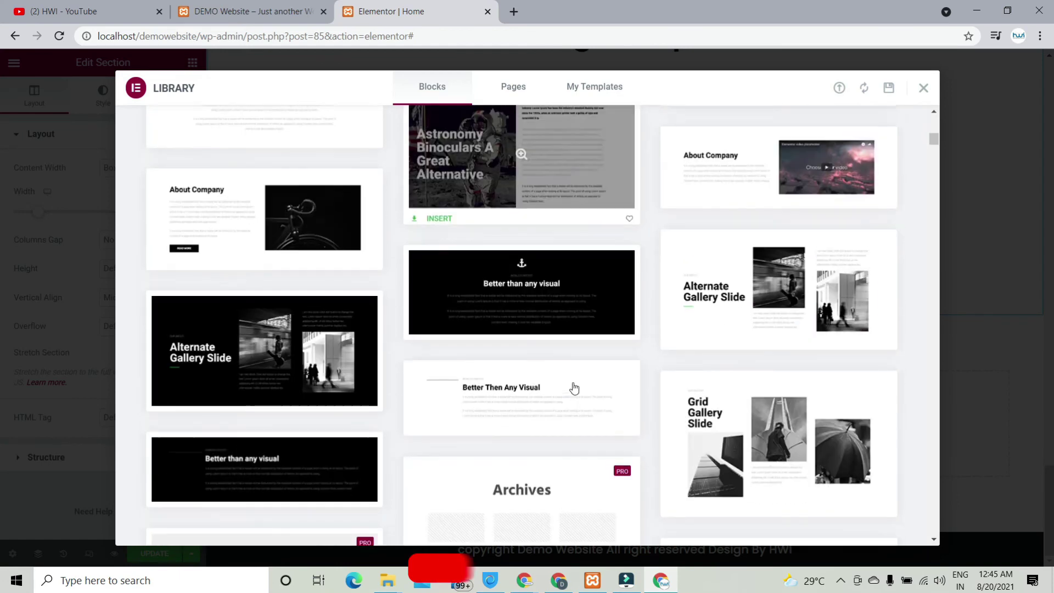
scroll(574, 388, down, 8)
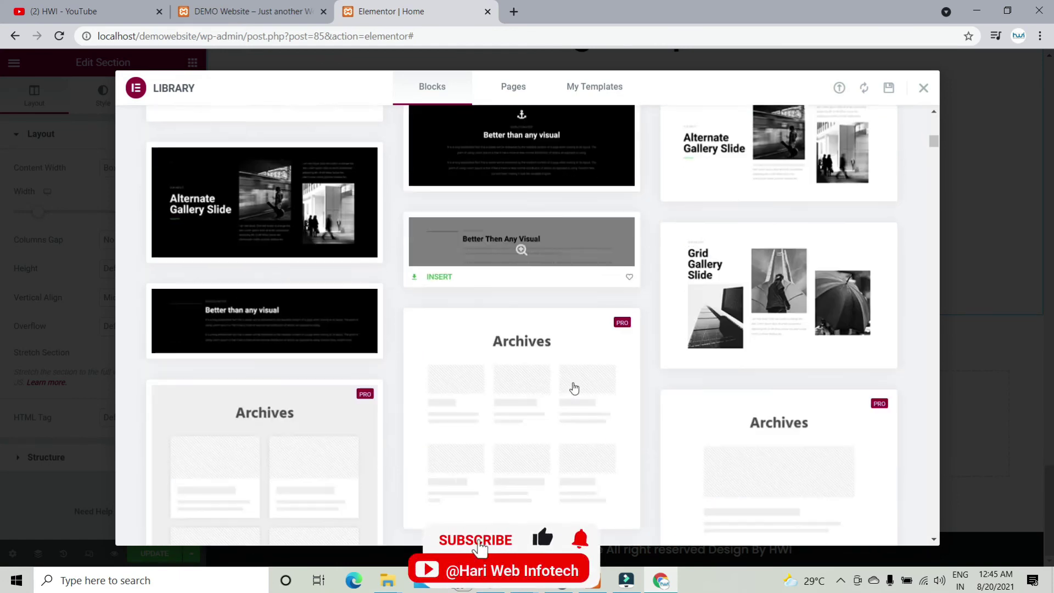
scroll(389, 311, up, 20)
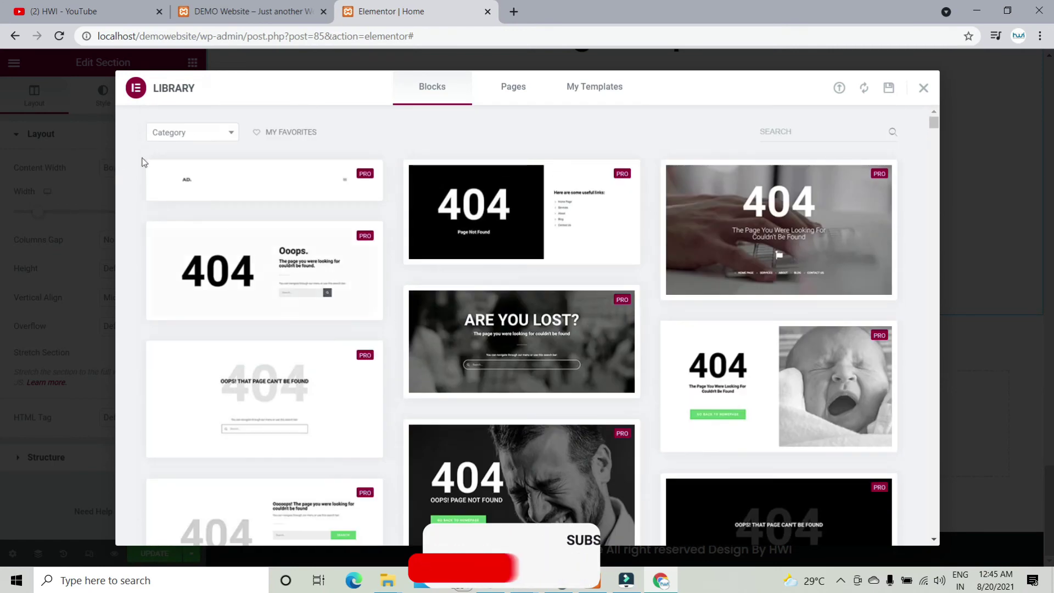
click(207, 135)
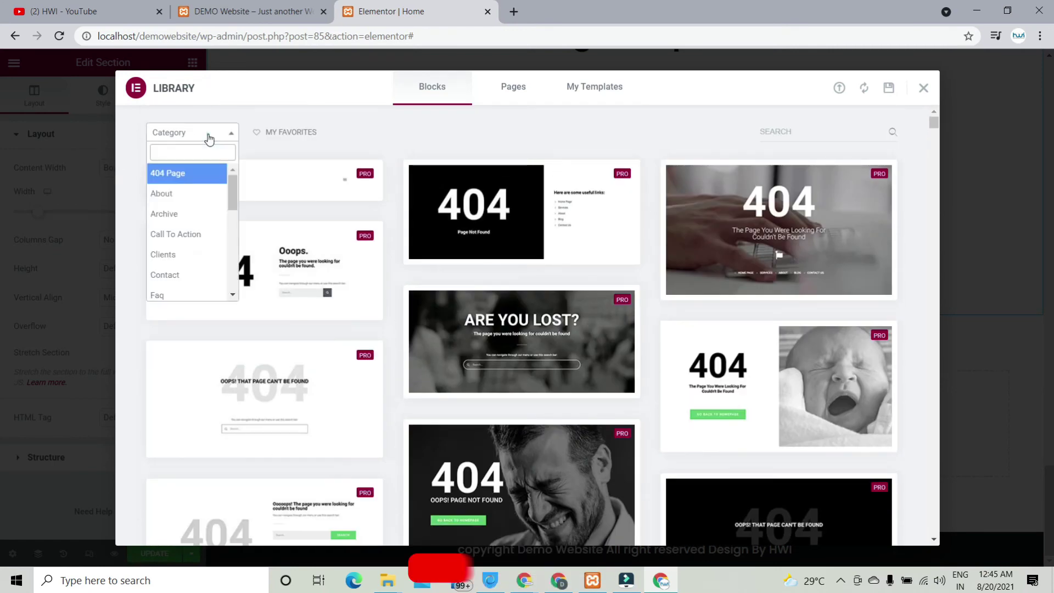
click(225, 275)
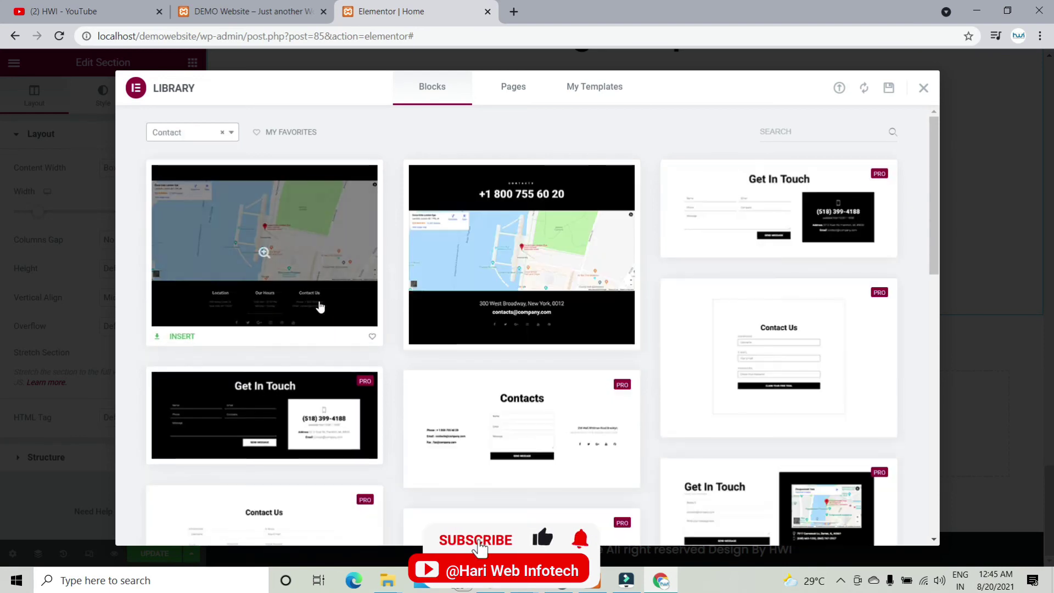
scroll(528, 439, down, 2)
scroll(524, 438, down, 5)
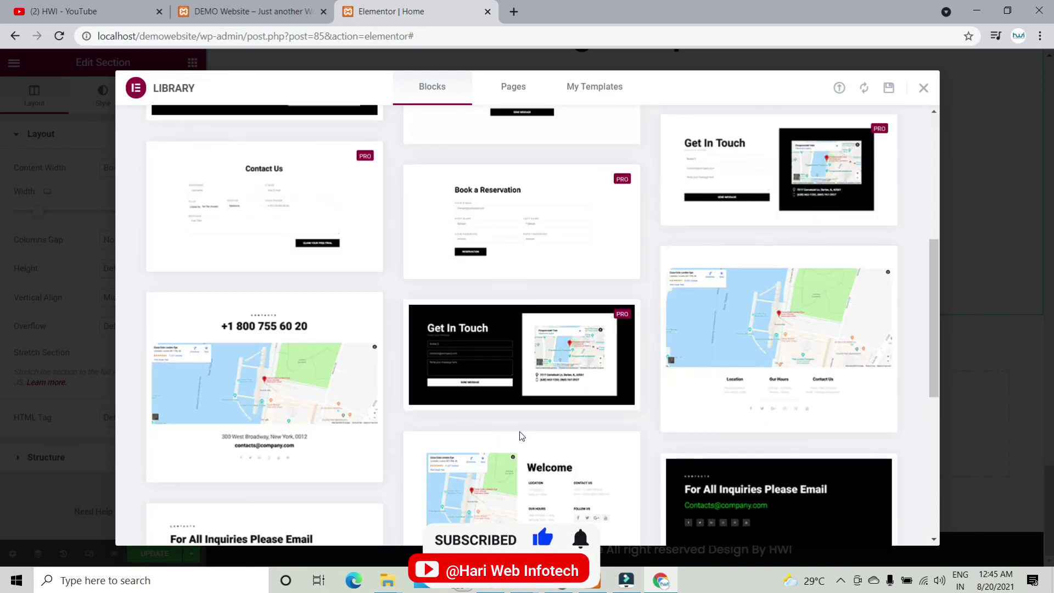
scroll(521, 437, down, 3)
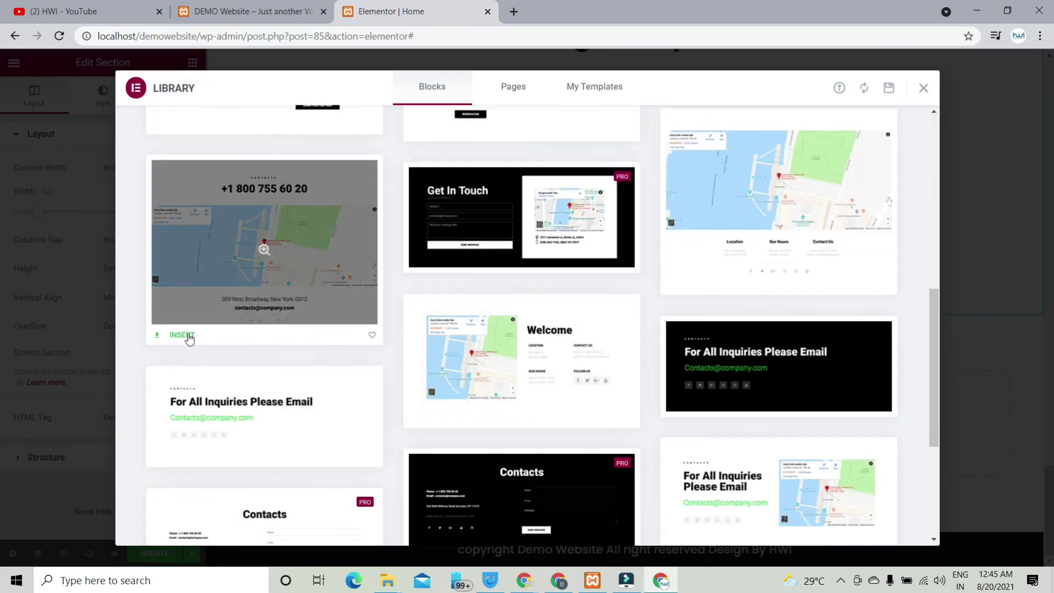
click(186, 333)
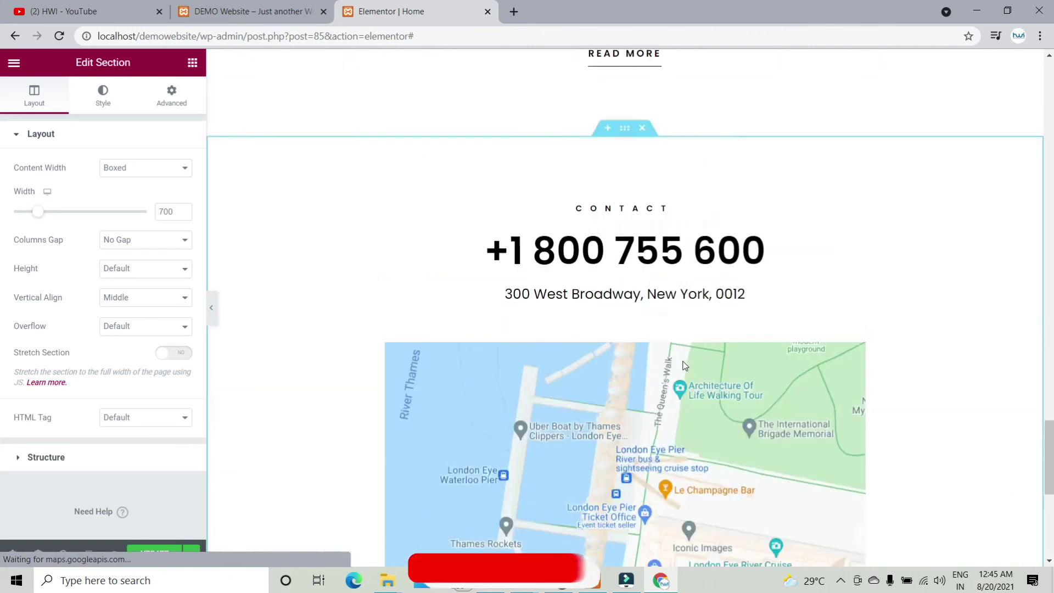
Step: Give the contact section a Classic background in black #000000
scroll(685, 366, up, 3)
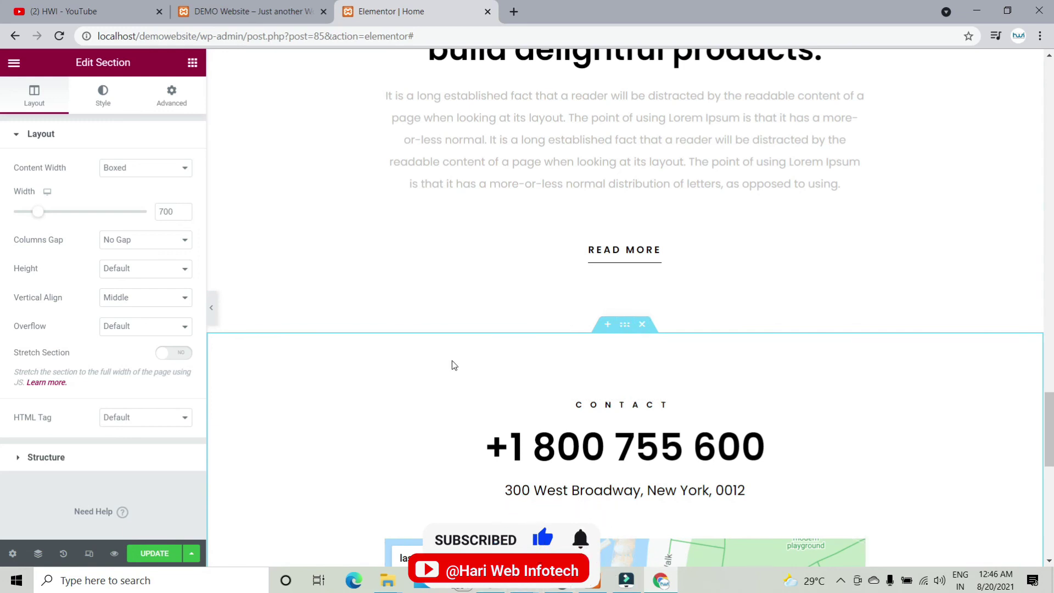
scroll(452, 360, down, 3)
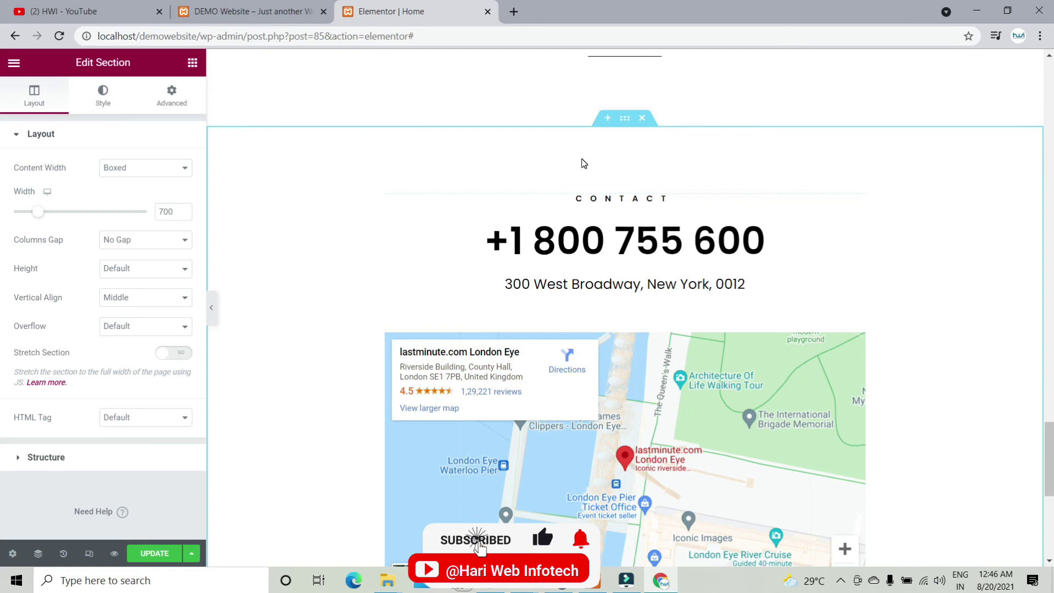
click(102, 94)
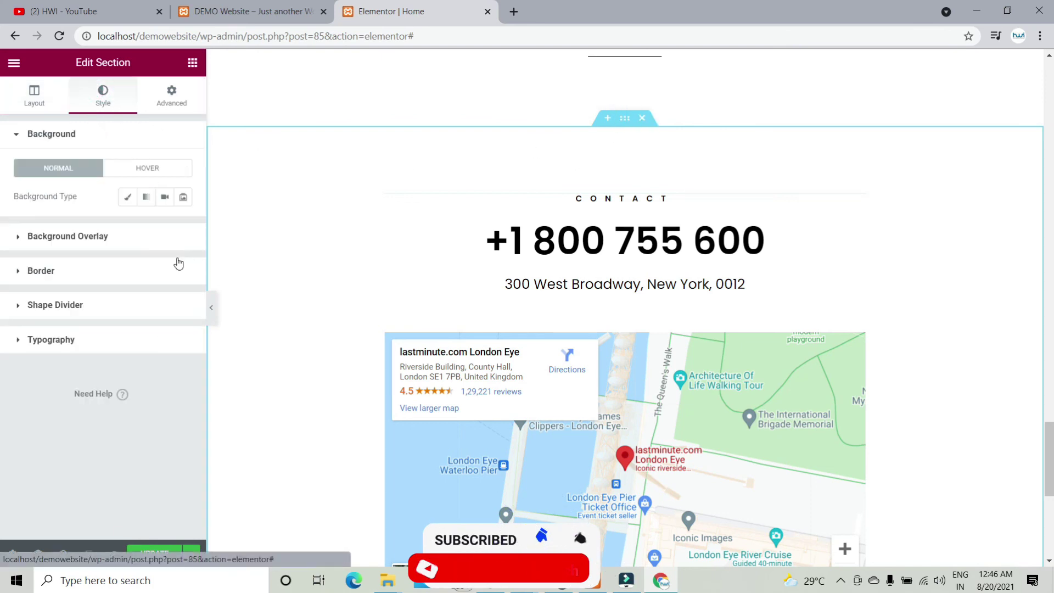
click(127, 198)
click(183, 226)
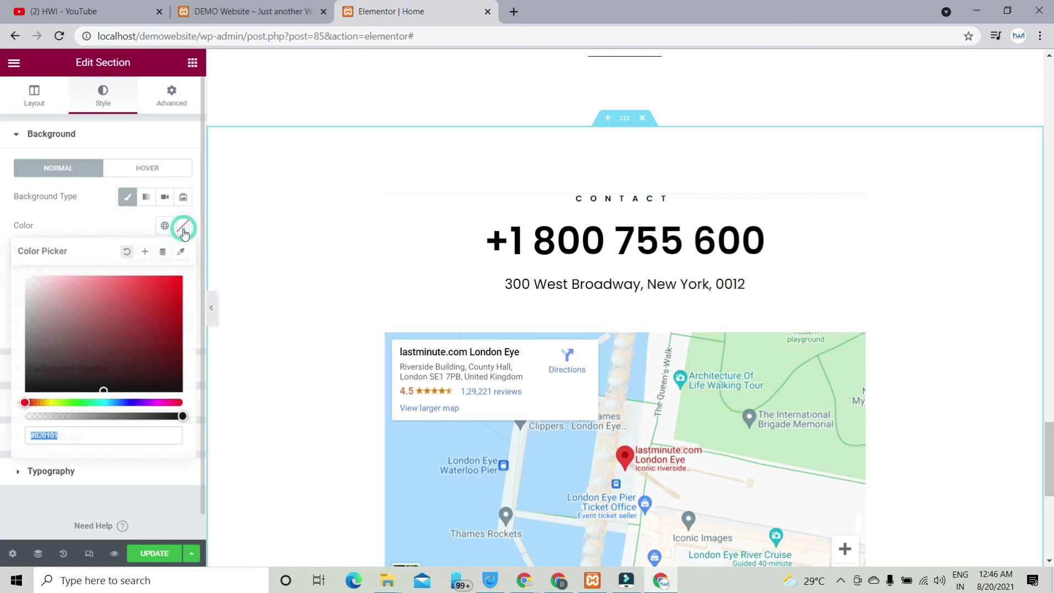
drag(77, 345, 24, 391)
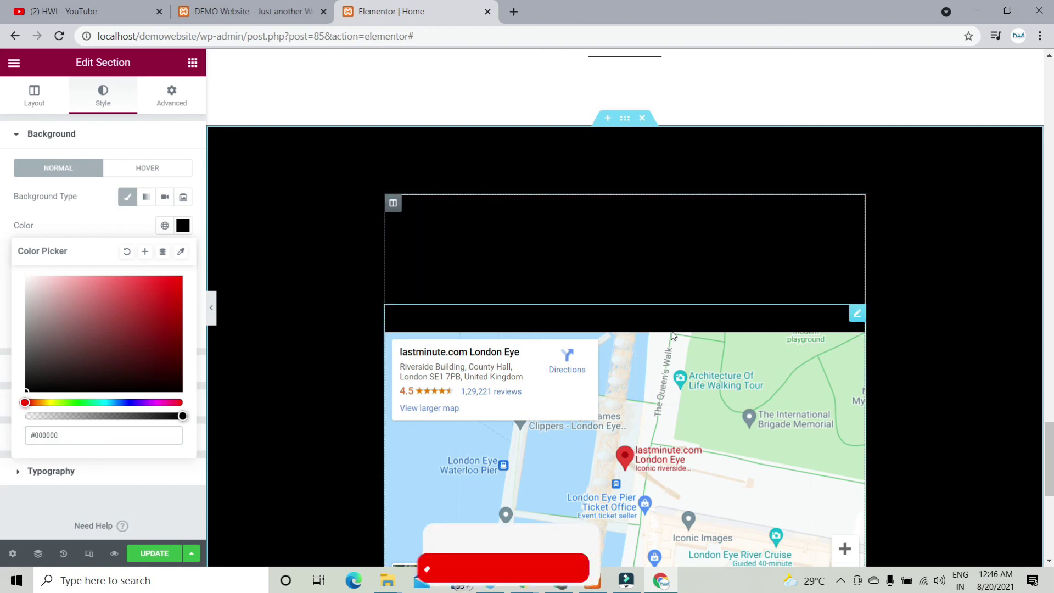
scroll(669, 315, down, 5)
scroll(668, 315, up, 4)
scroll(669, 315, up, 3)
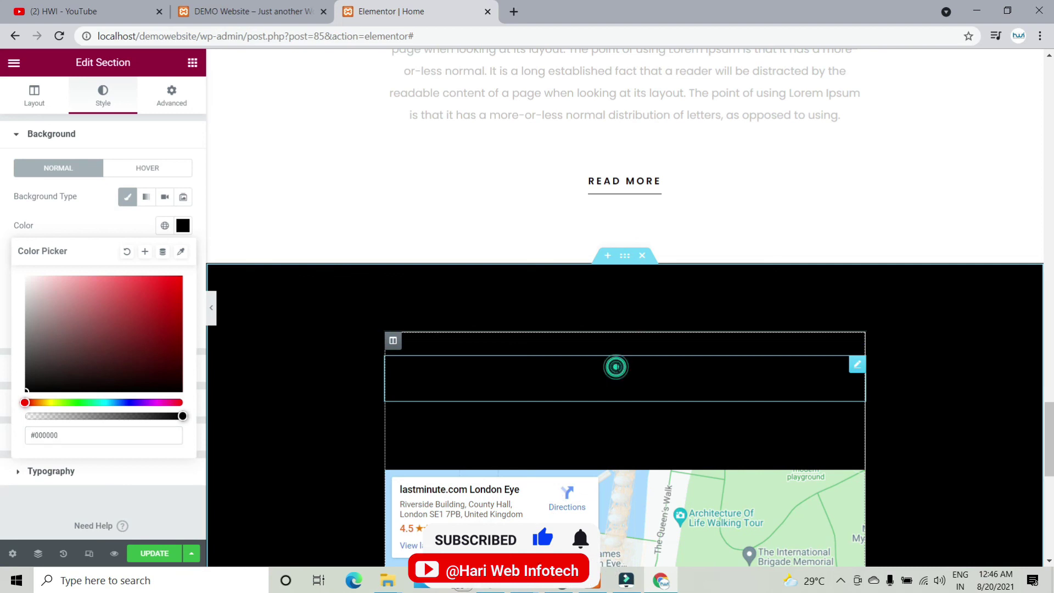
Step: Set the phone number heading's text colour to white #FFFFFF
click(615, 366)
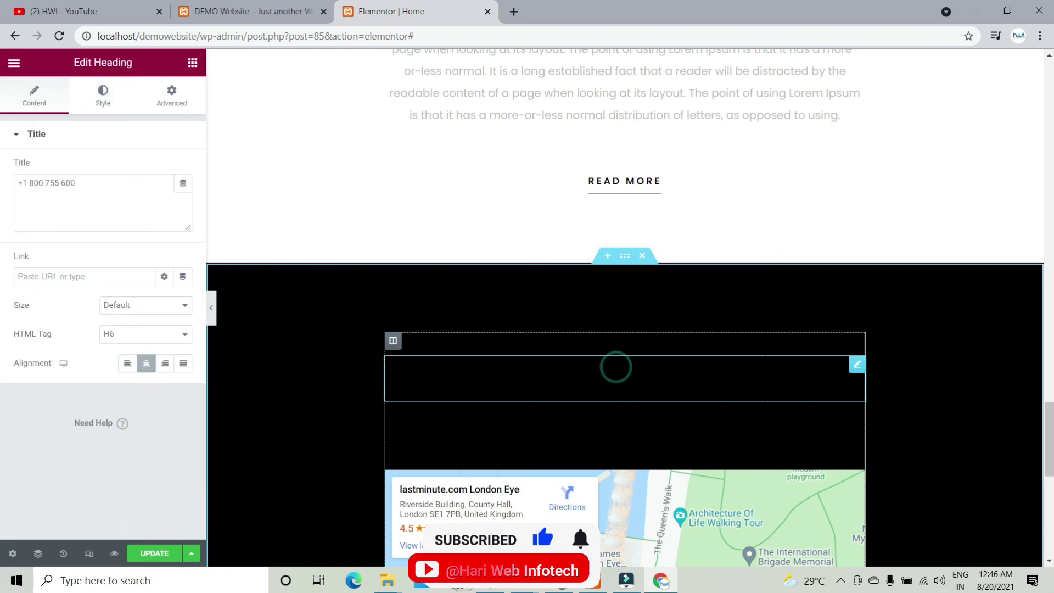
click(104, 94)
click(183, 168)
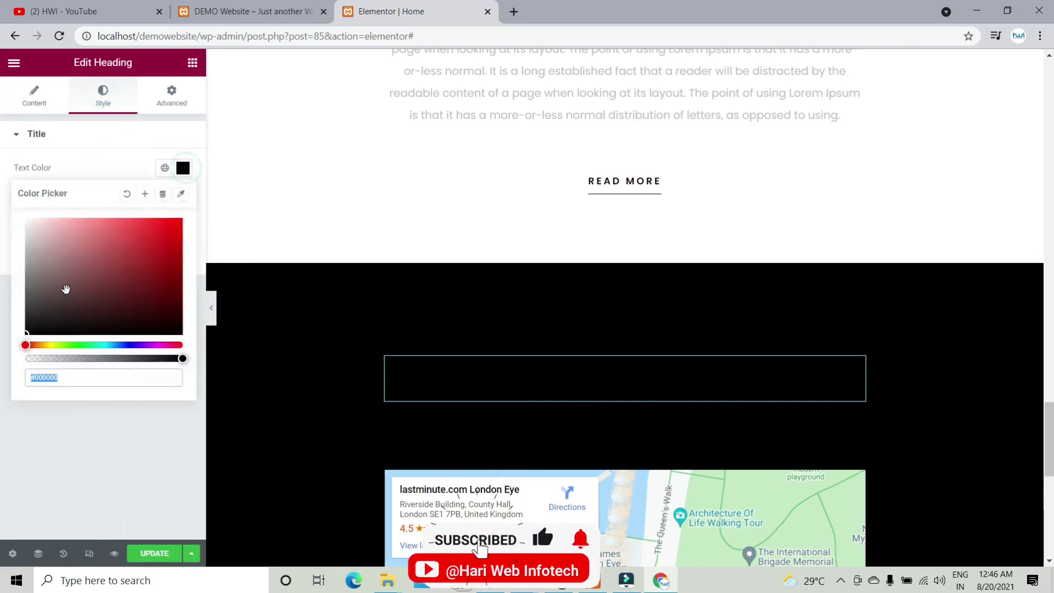
drag(66, 289, 26, 219)
scroll(750, 301, down, 2)
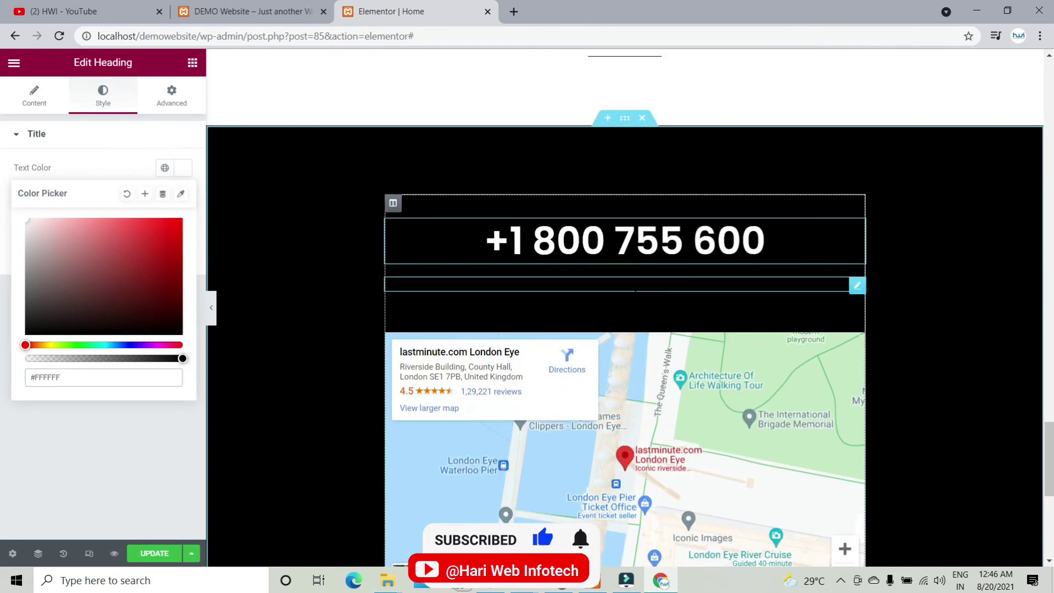
Step: Set the address heading's text colour to white as well
click(619, 284)
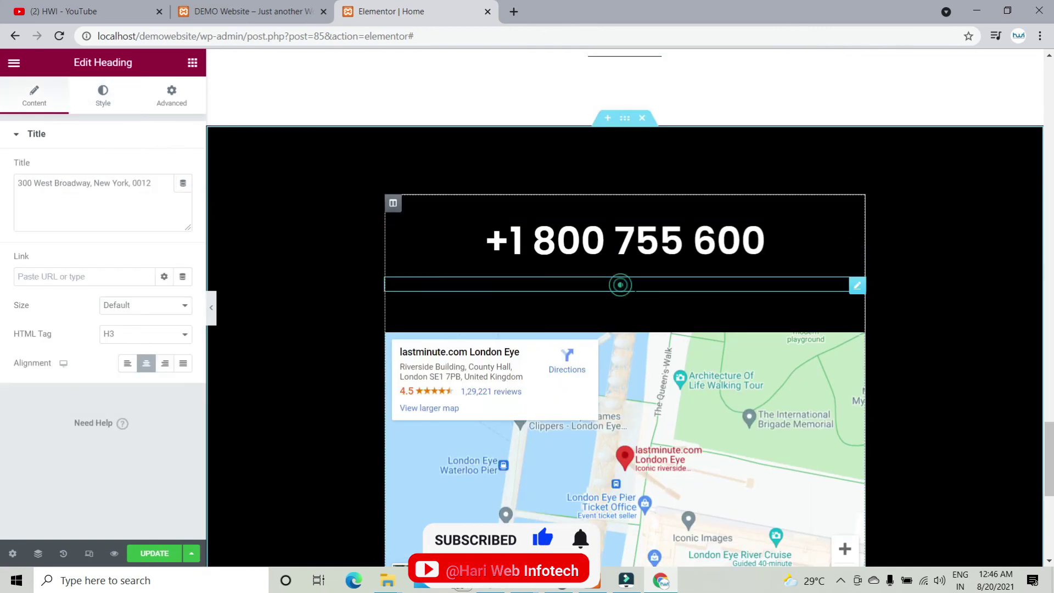
click(104, 94)
click(182, 168)
drag(51, 263, 2, 193)
scroll(684, 256, down, 1)
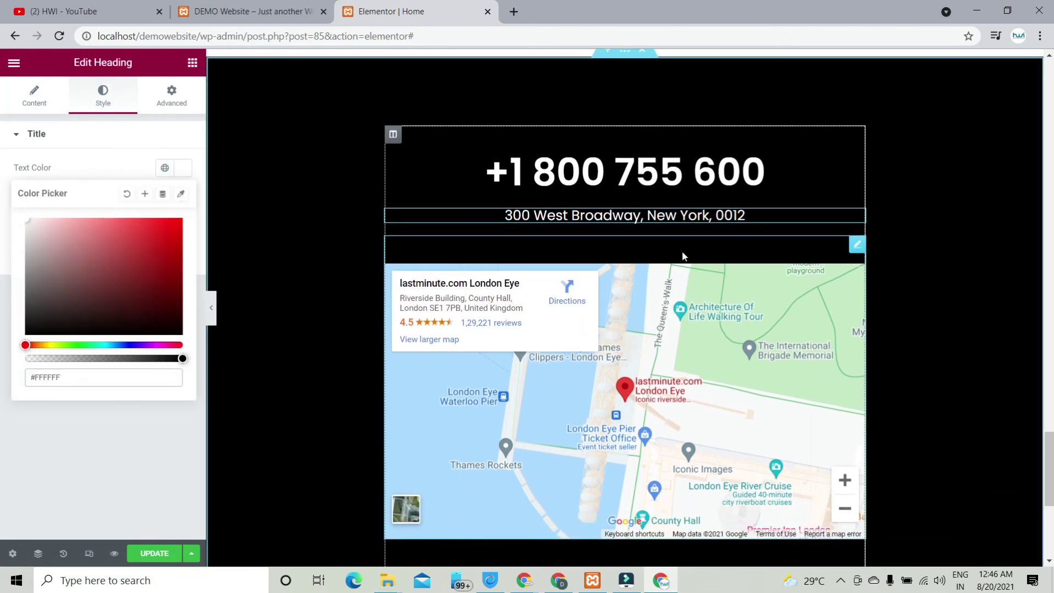
click(683, 256)
scroll(679, 250, down, 4)
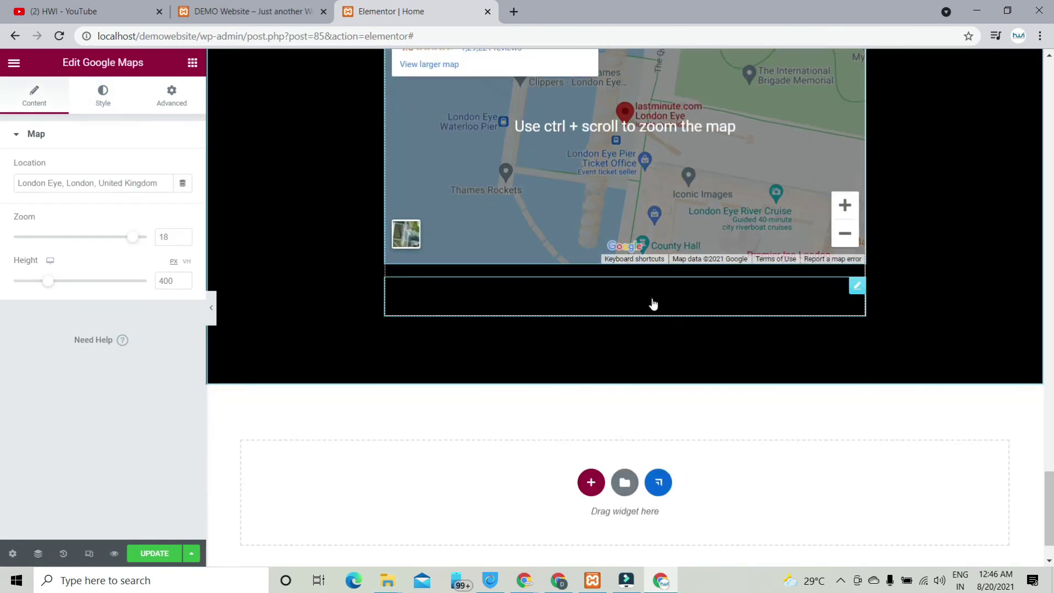
click(685, 301)
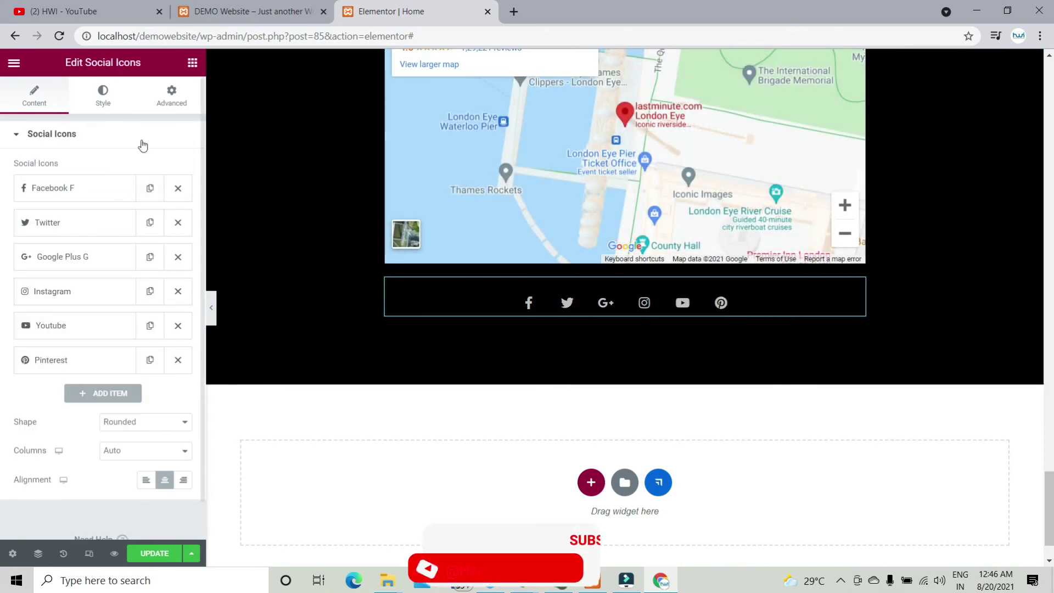
click(103, 96)
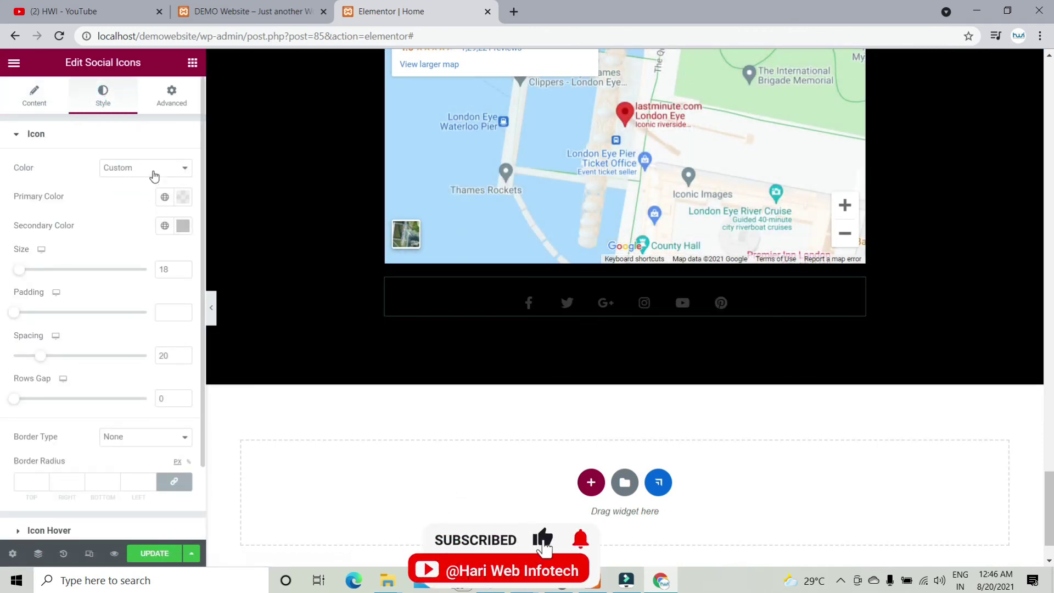
click(154, 174)
click(137, 180)
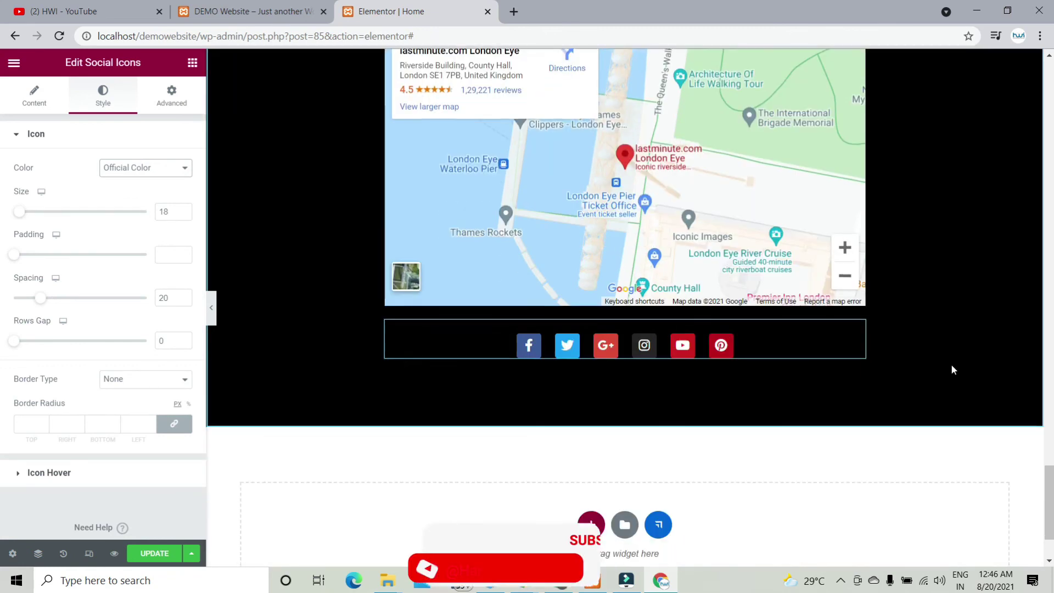
scroll(952, 369, down, 2)
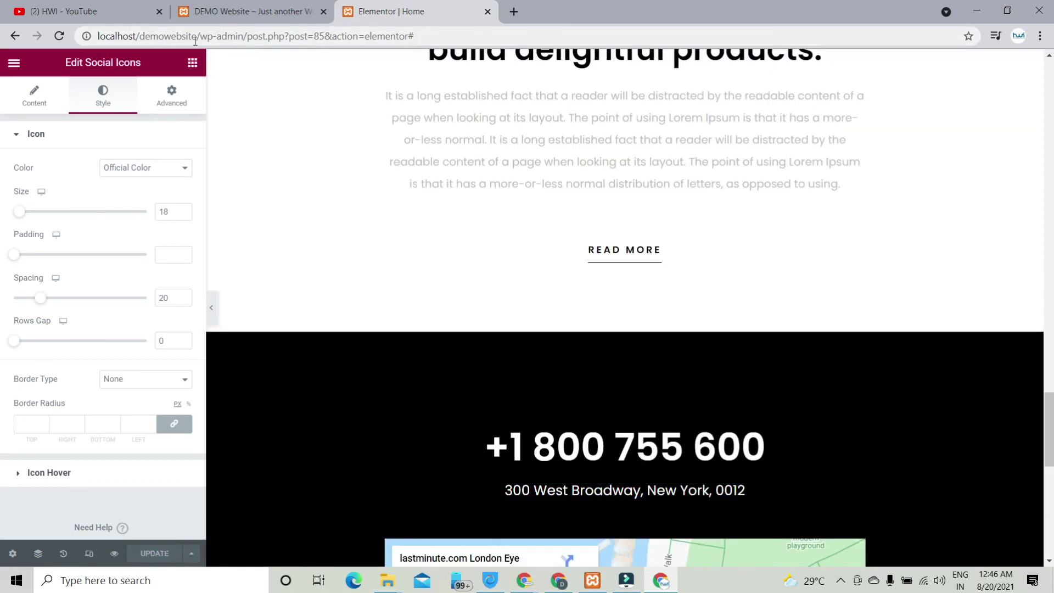
Step: Open the copied localhost/demowebsite address in a new Chrome tab
drag(198, 36, 1, 39)
key(ctrl+c)
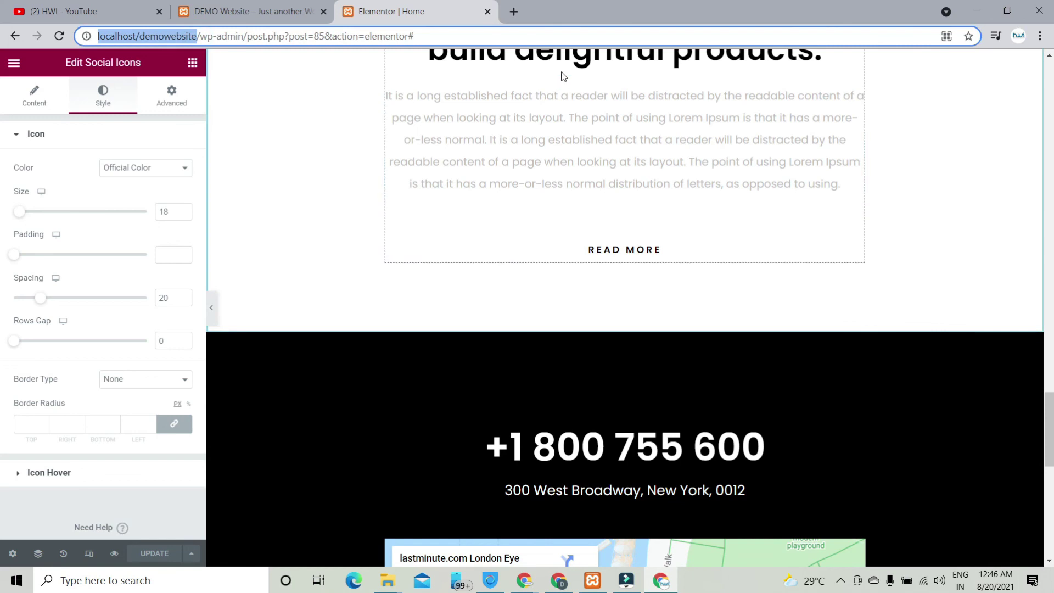
click(513, 13)
key(ctrl+v)
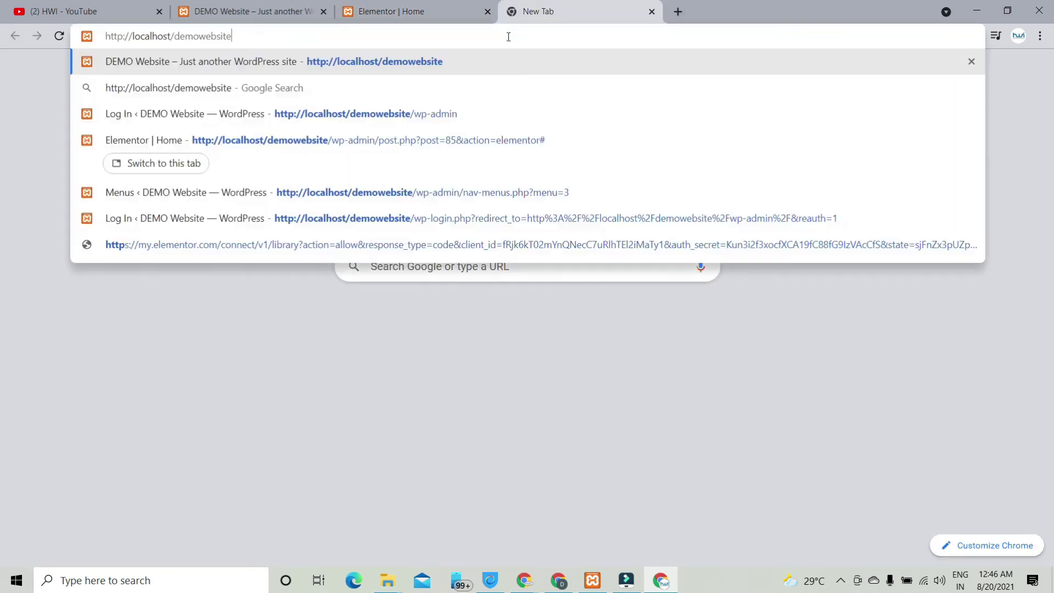
key(Return)
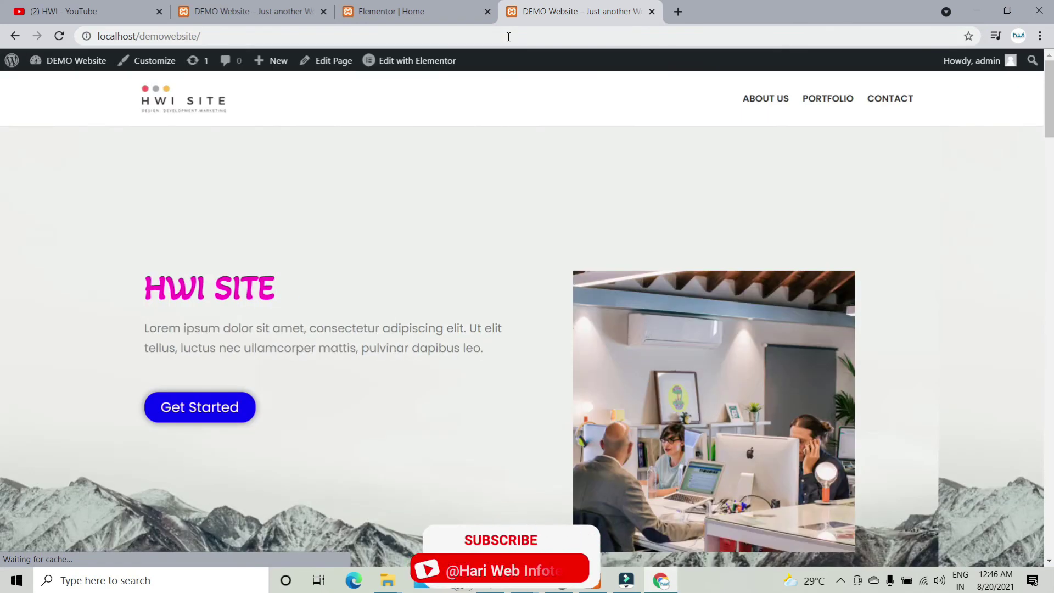
Step: Scroll the live Home page to check the HWI SITE hero, company and services sections
scroll(646, 270, down, 10)
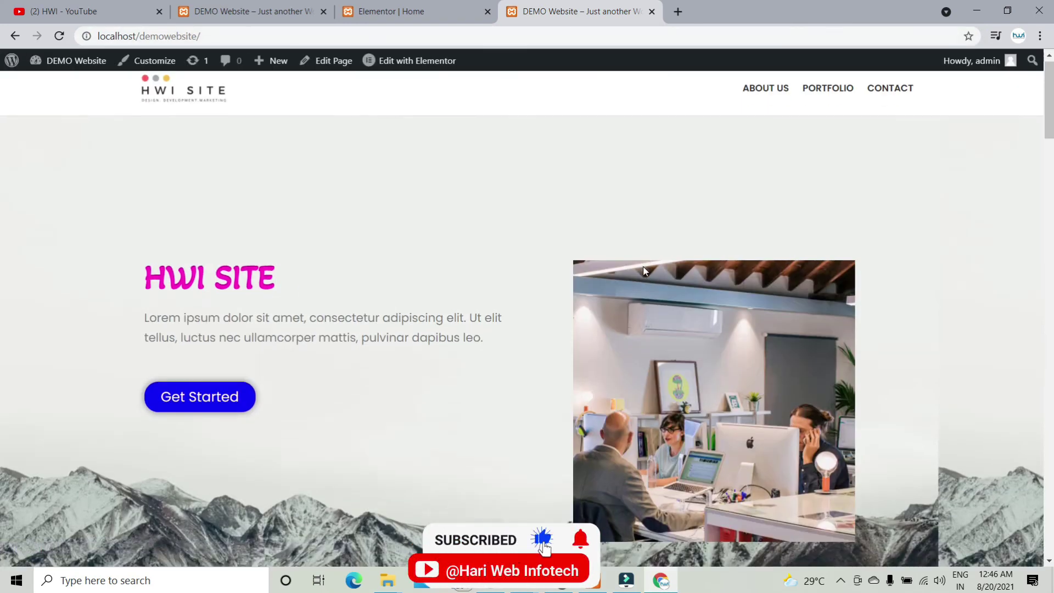
scroll(646, 270, up, 5)
scroll(643, 265, up, 5)
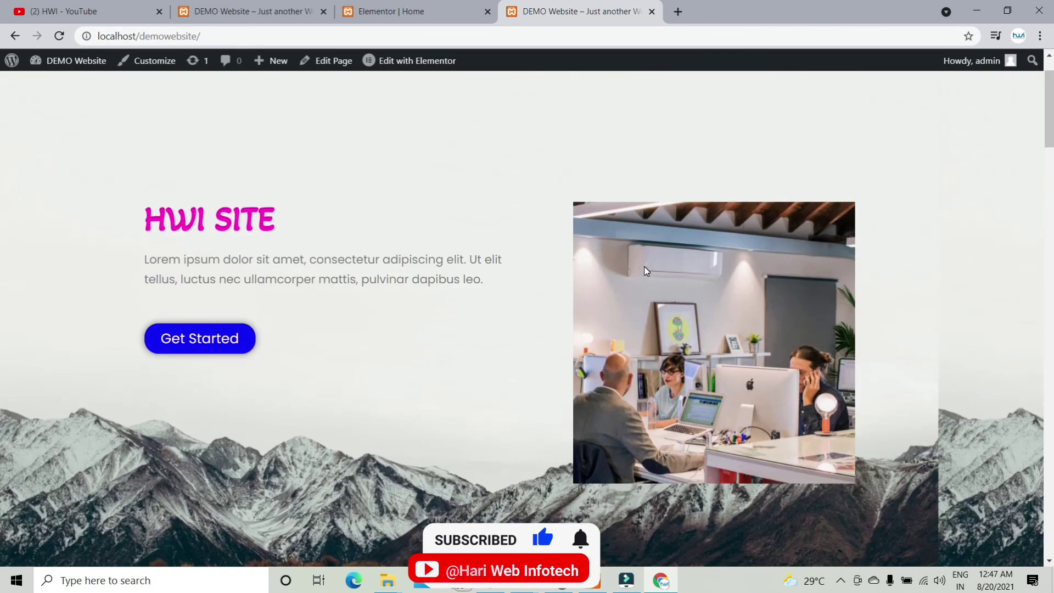
scroll(644, 266, down, 15)
scroll(646, 270, down, 15)
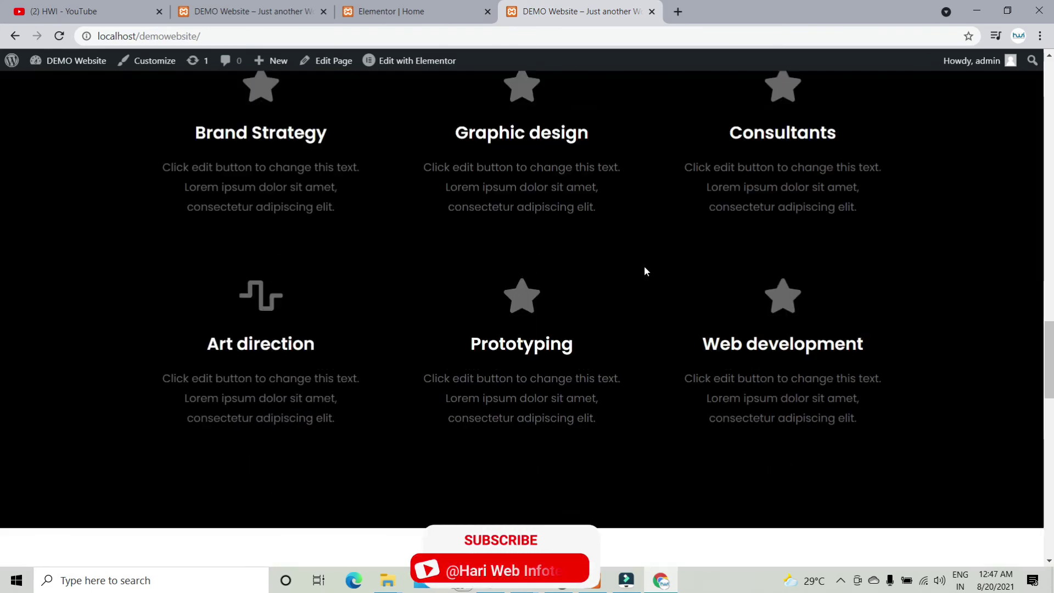
scroll(642, 280, up, 5)
scroll(637, 285, up, 10)
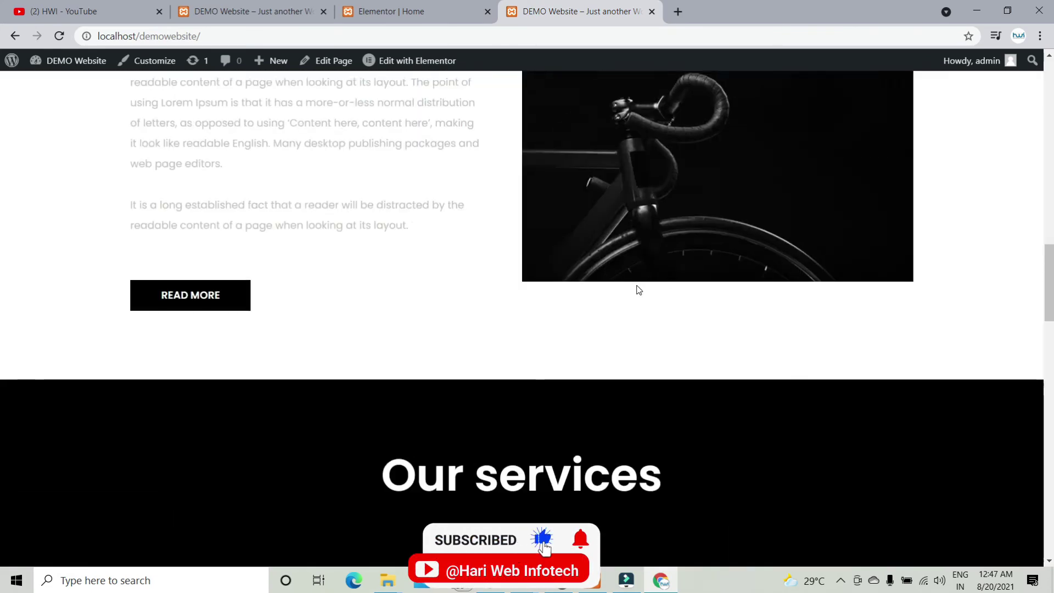
scroll(636, 284, down, 2)
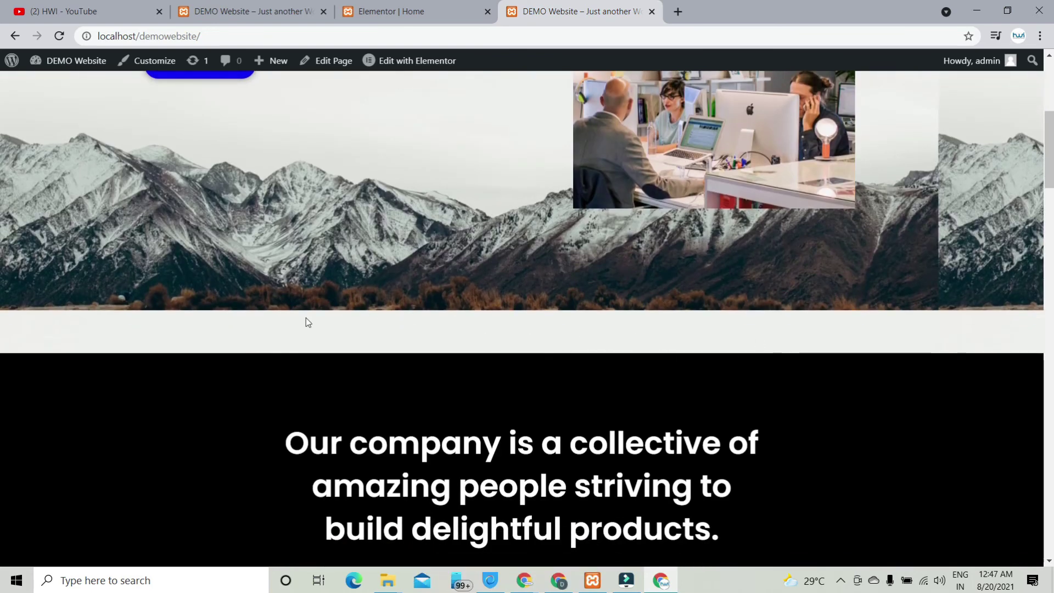
Step: Change the HWI SITE hero section's bottom padding from 200 to 120, then return to the live site tab
click(454, 4)
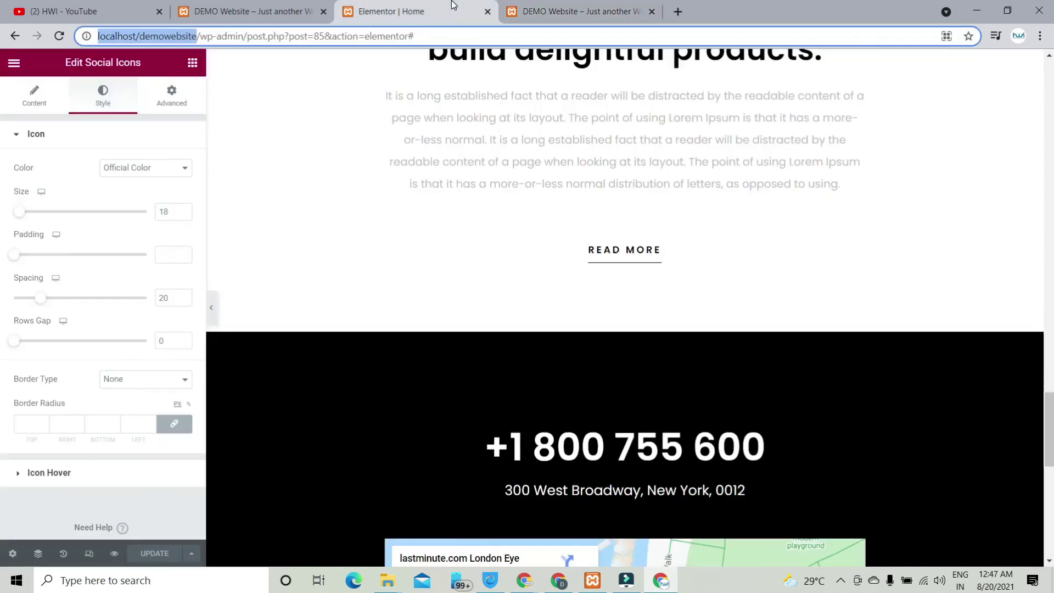
scroll(594, 351, up, 10)
scroll(594, 351, up, 15)
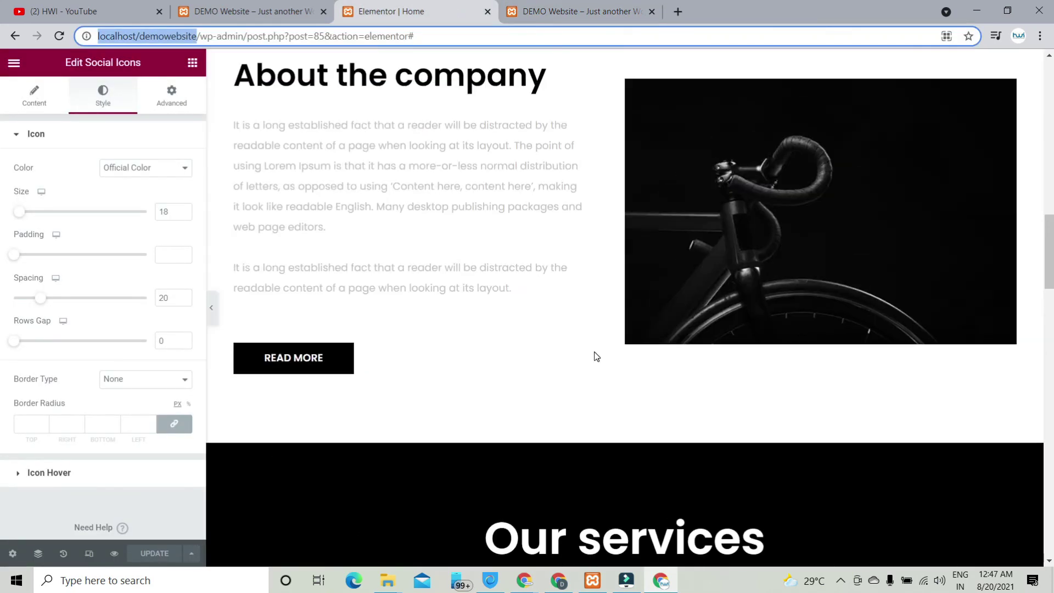
scroll(569, 367, down, 4)
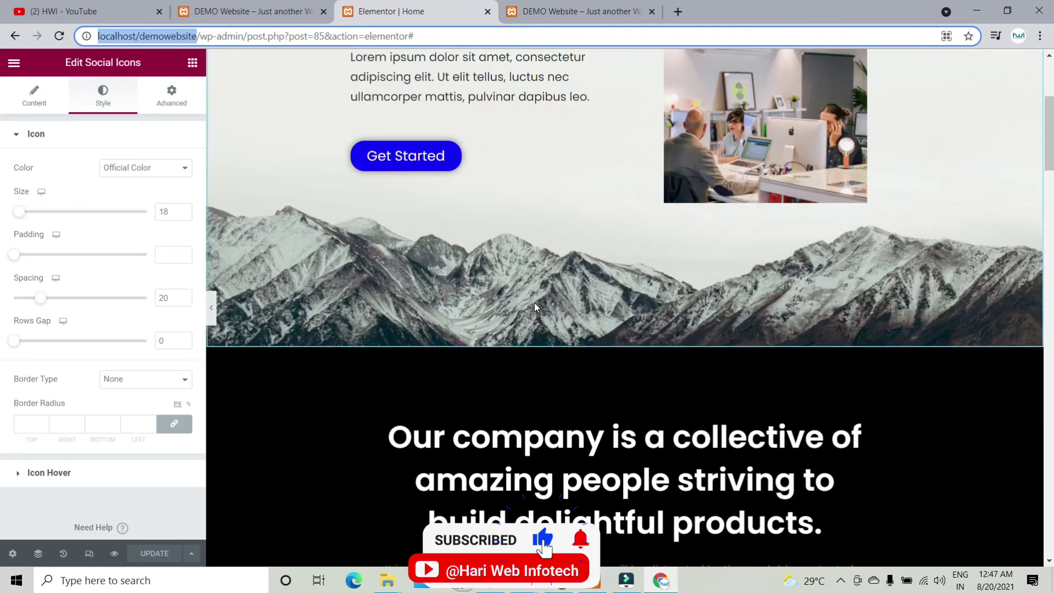
scroll(535, 306, up, 5)
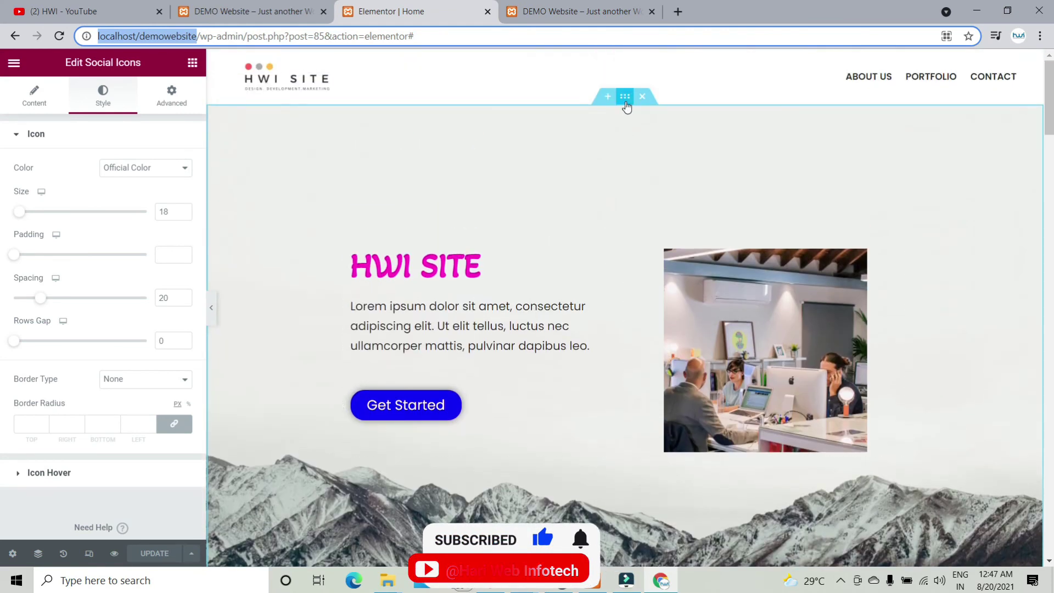
click(626, 98)
click(101, 237)
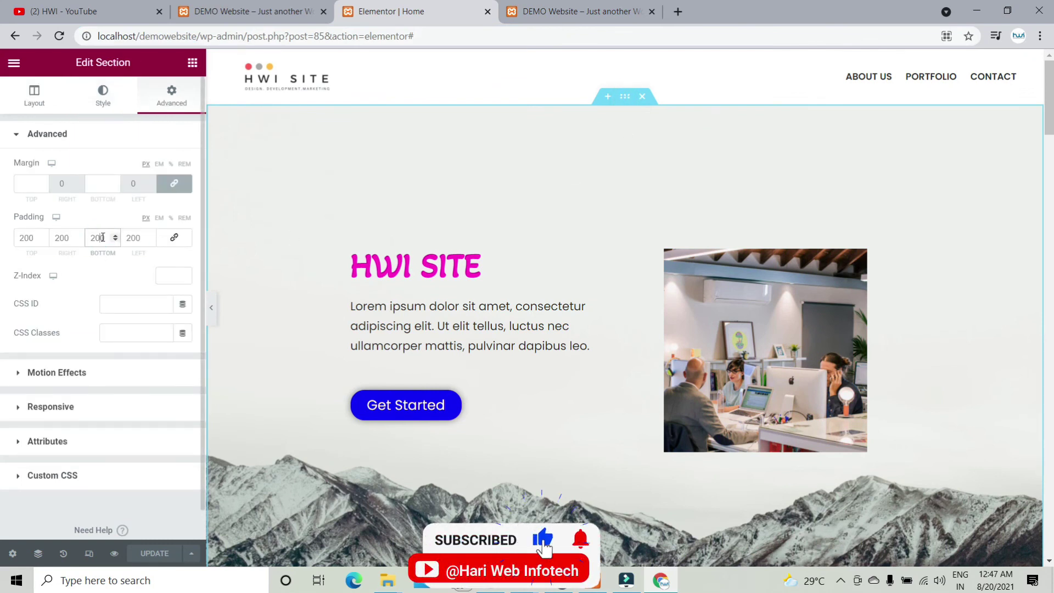
key(BackSpace)
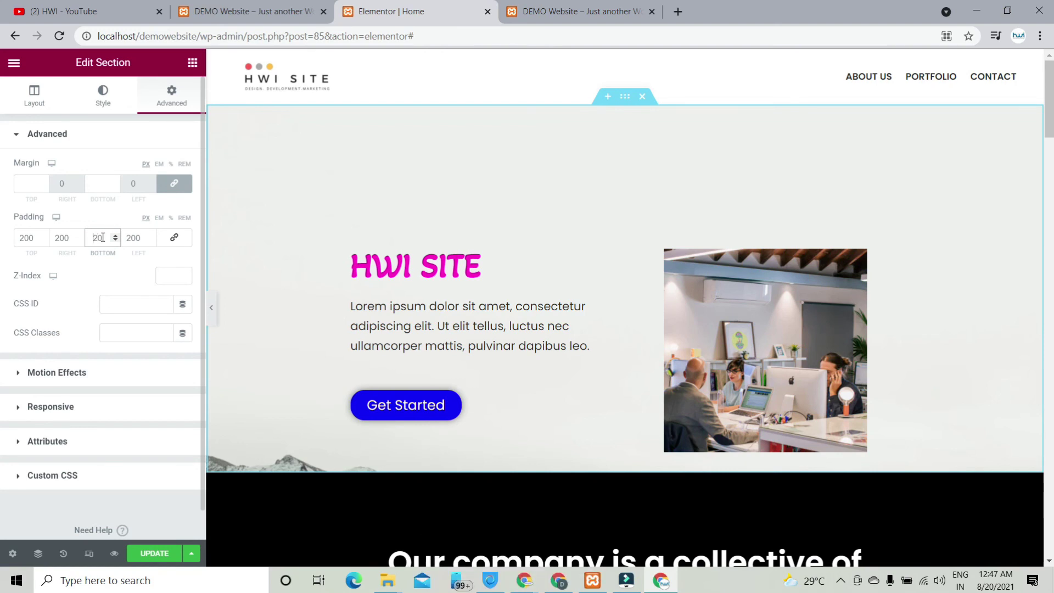
text(1)
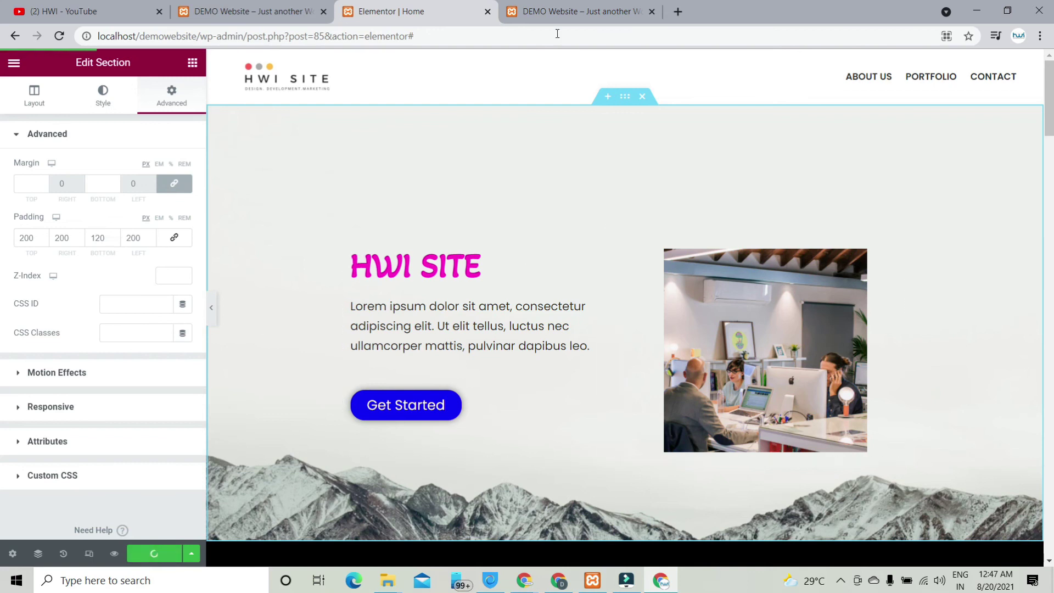
click(559, 11)
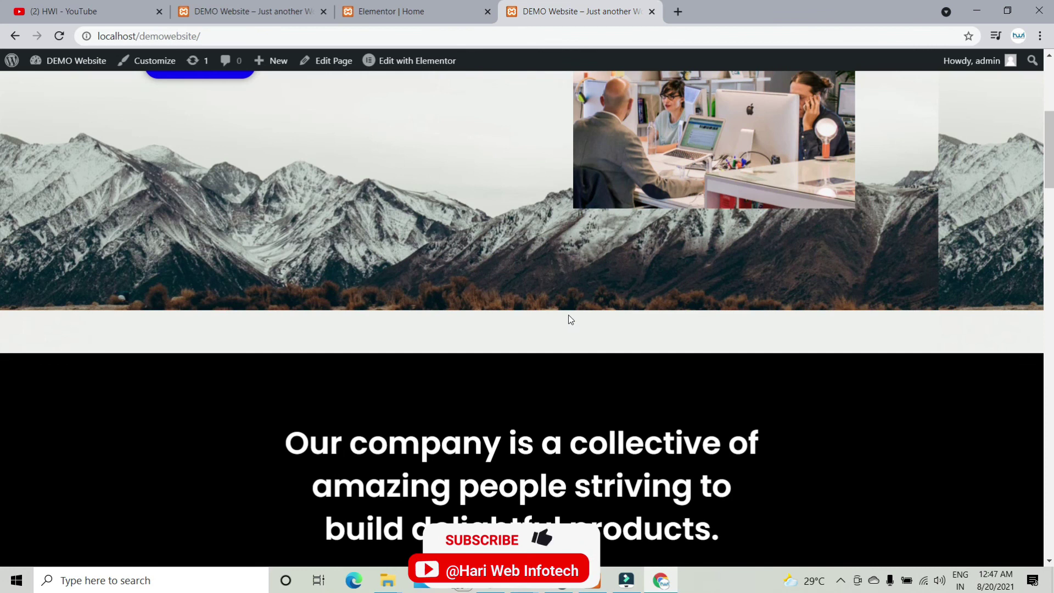
Step: Reload the live DEMO Website homepage and review it from the shortened hero down to the black contact footer
key(F5)
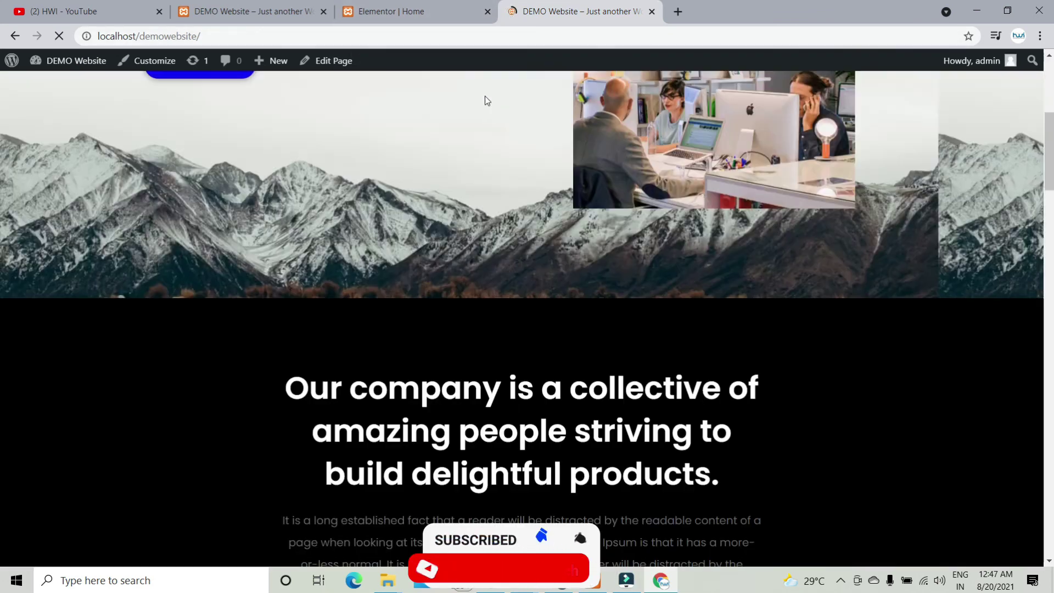
scroll(485, 95, up, 2)
scroll(505, 350, down, 6)
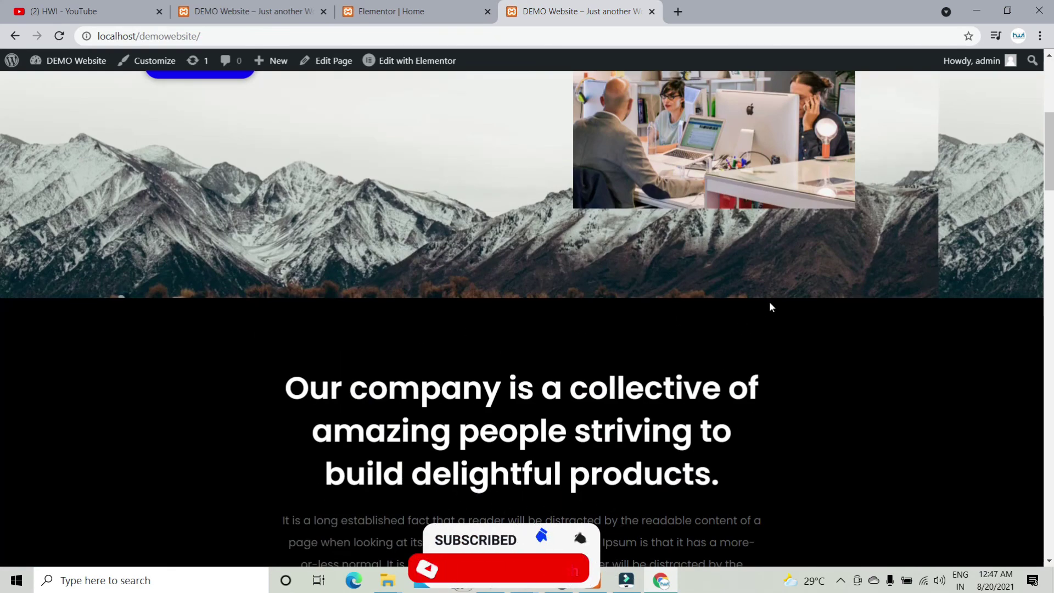
scroll(769, 301, up, 6)
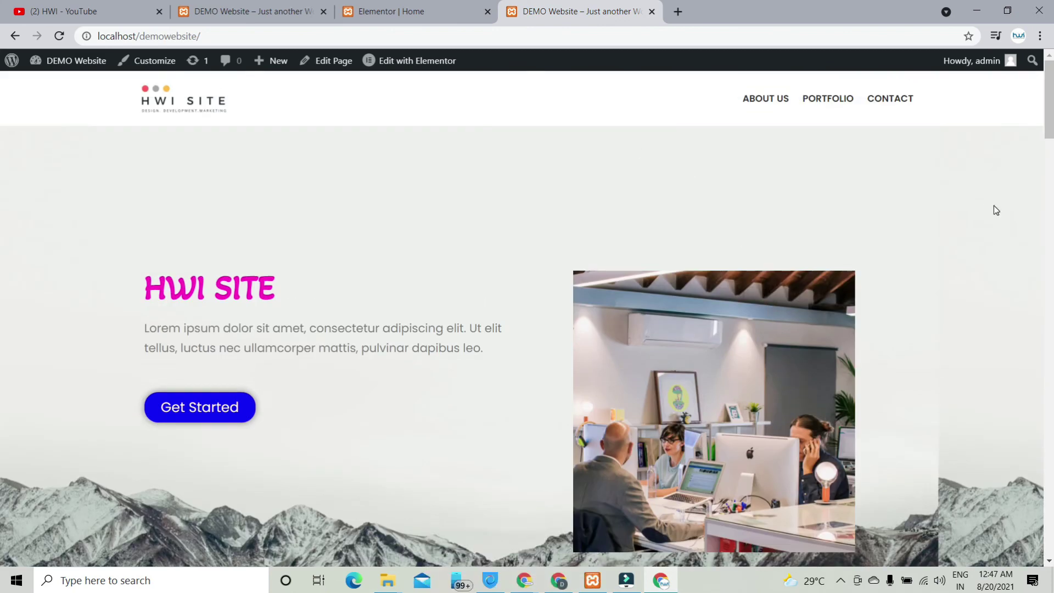
scroll(977, 242, down, 10)
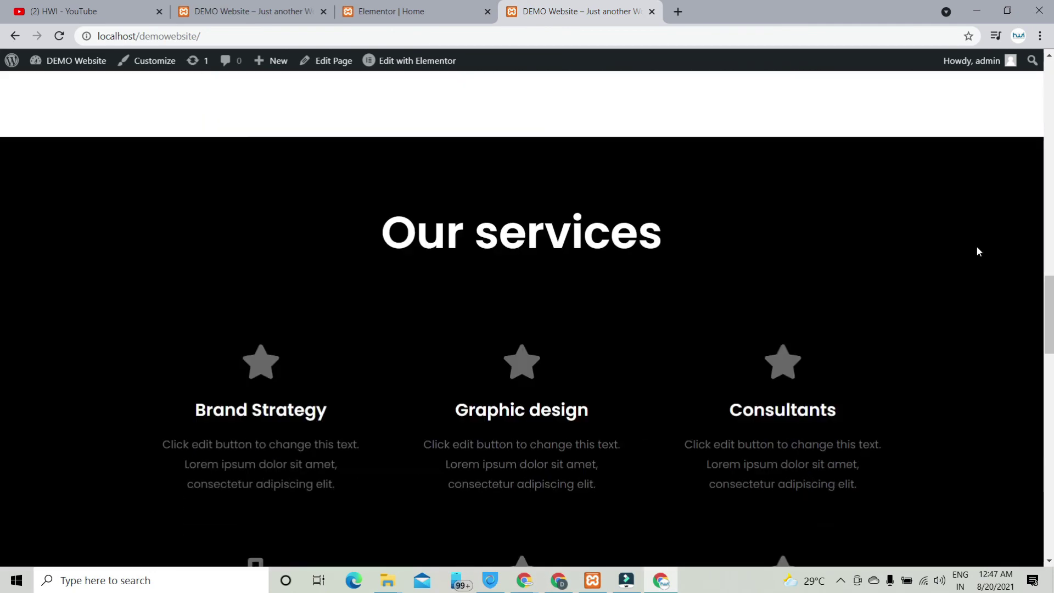
scroll(977, 252, down, 10)
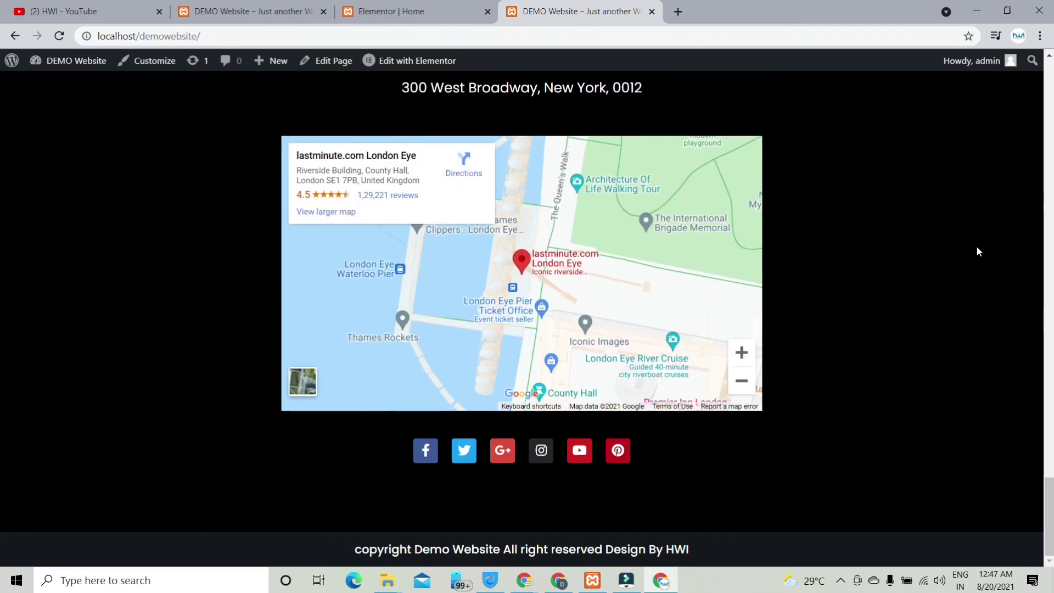
scroll(977, 252, up, 12)
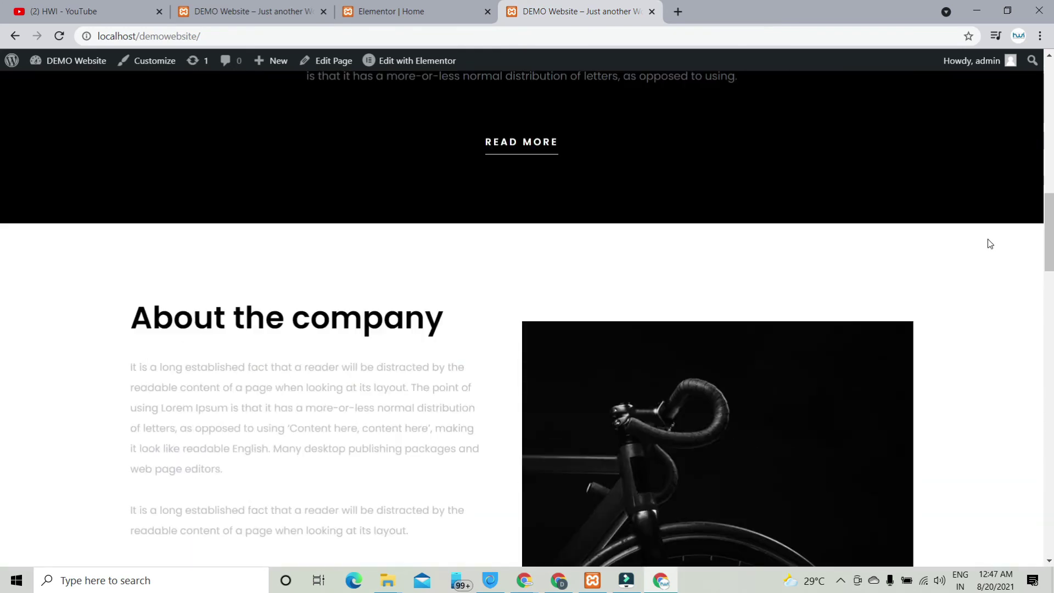
scroll(991, 244, up, 8)
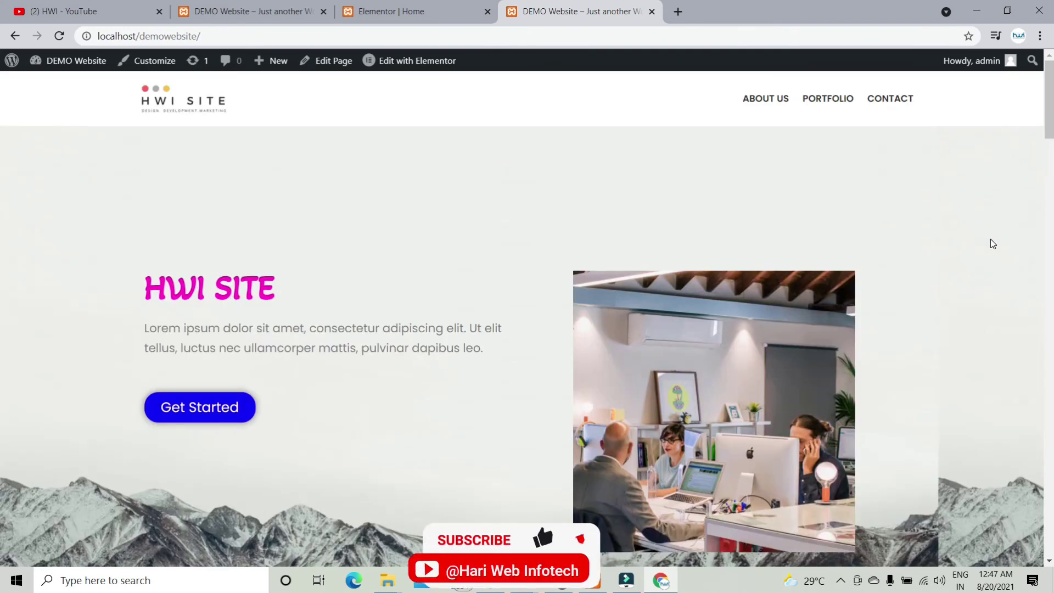